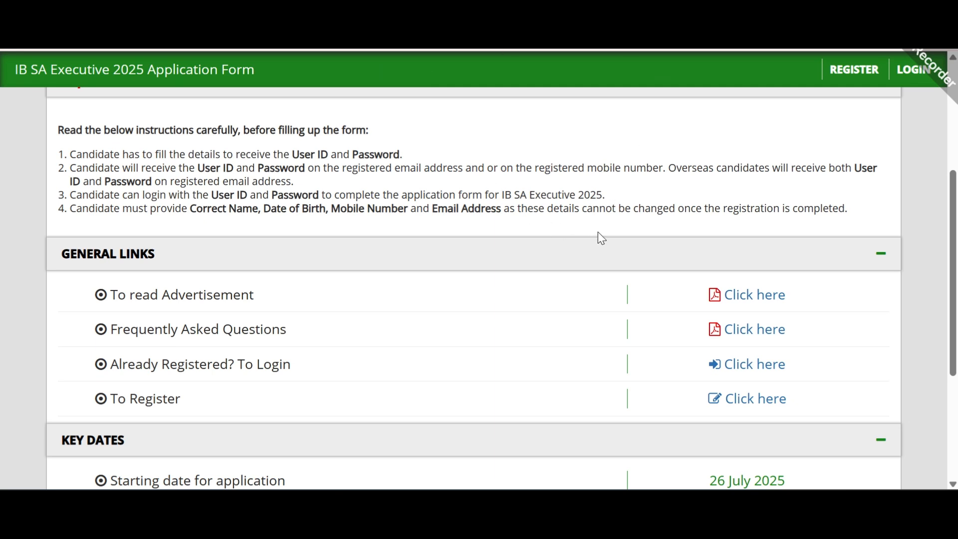
Step: Open the new-candidate registration page from REGISTER in the top bar
left_click(851, 70)
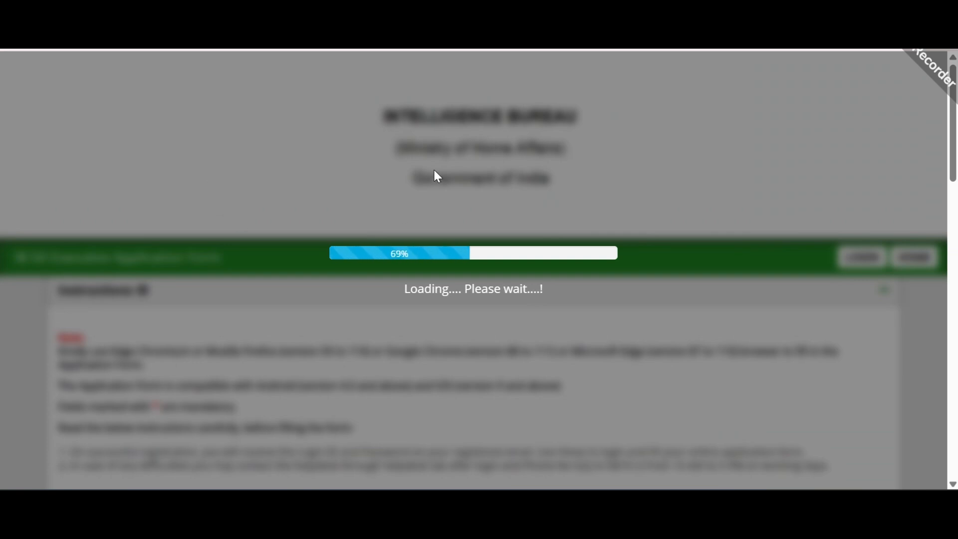
Step: Put the cursor in Full Name, then scroll down to the Domicile, Category and Post Name fields
scroll(402, 234, "down", 3)
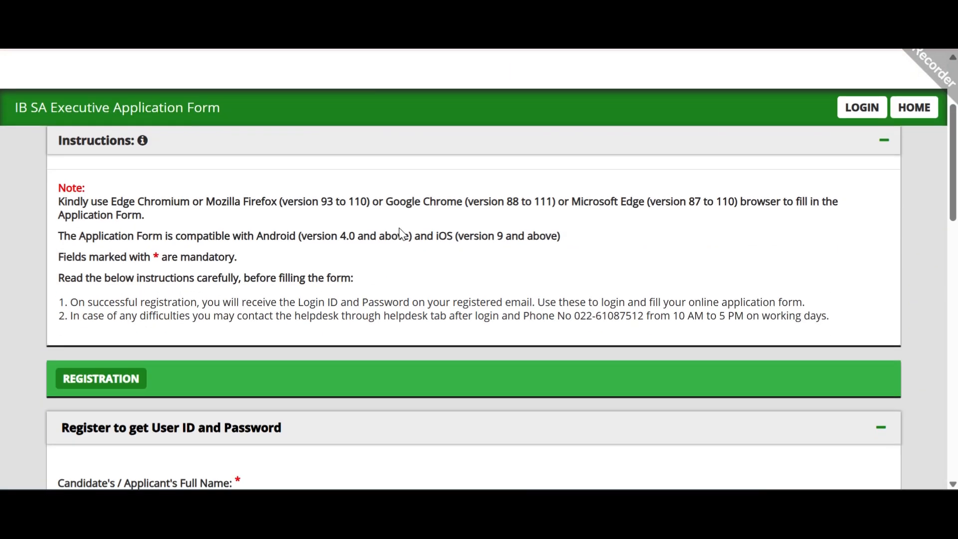
scroll(401, 233, "down", 6)
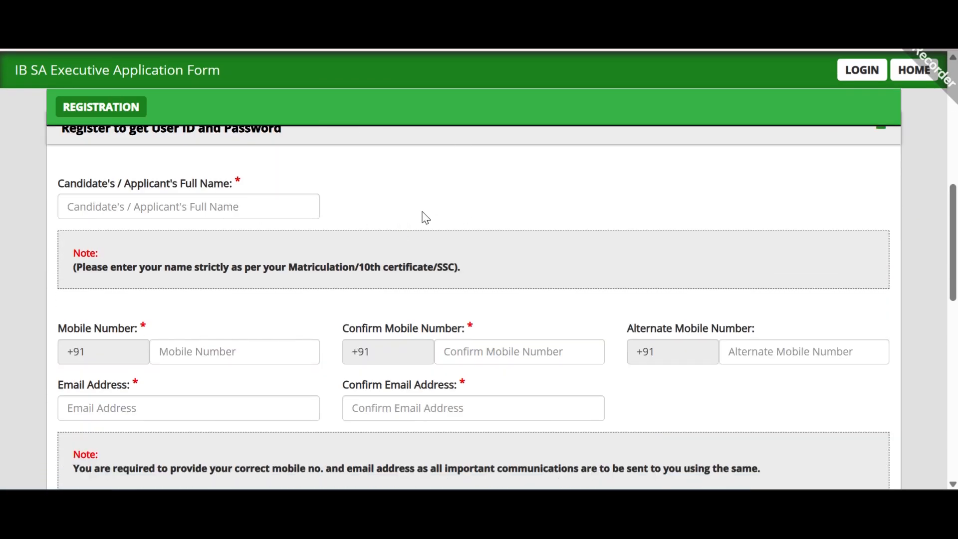
scroll(316, 186, "up", 2)
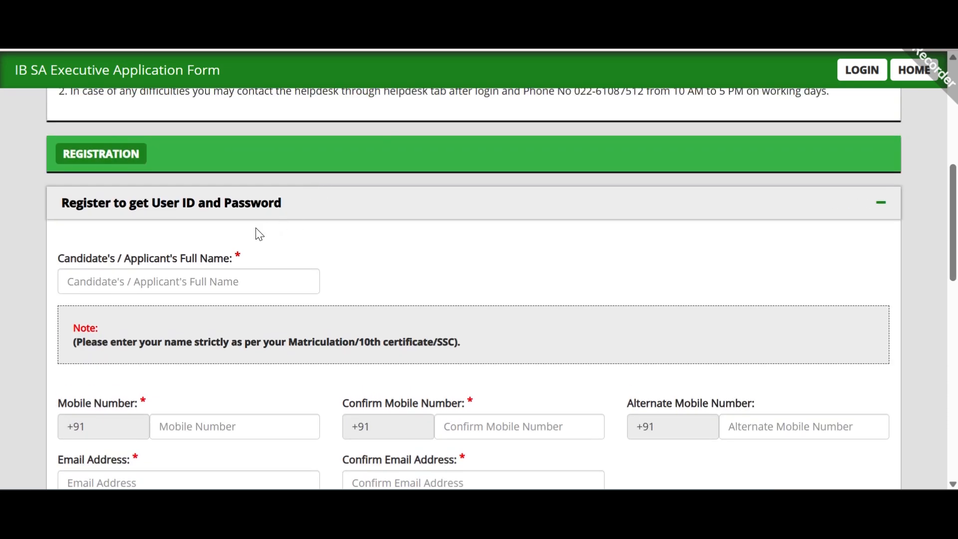
scroll(259, 234, "down", 2)
left_click(182, 207)
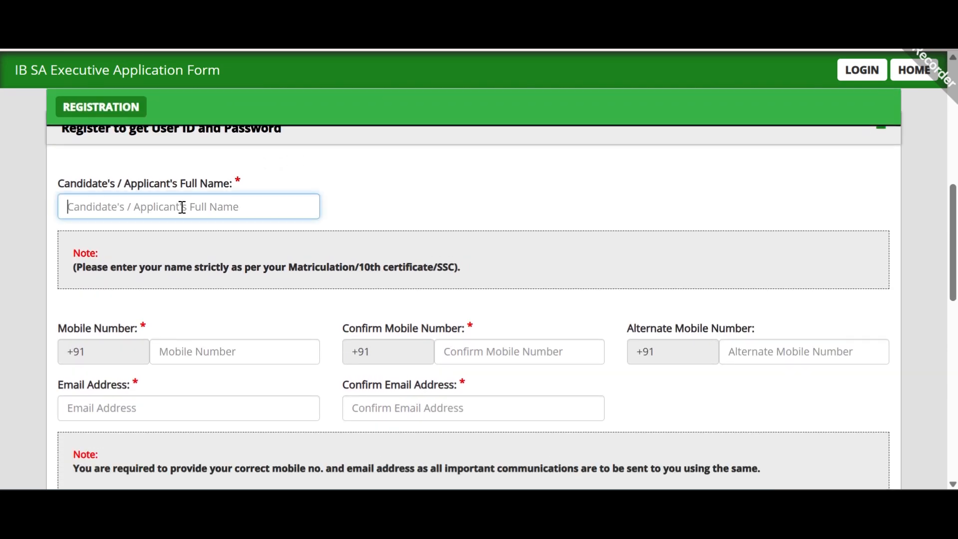
scroll(349, 208, "down", 3)
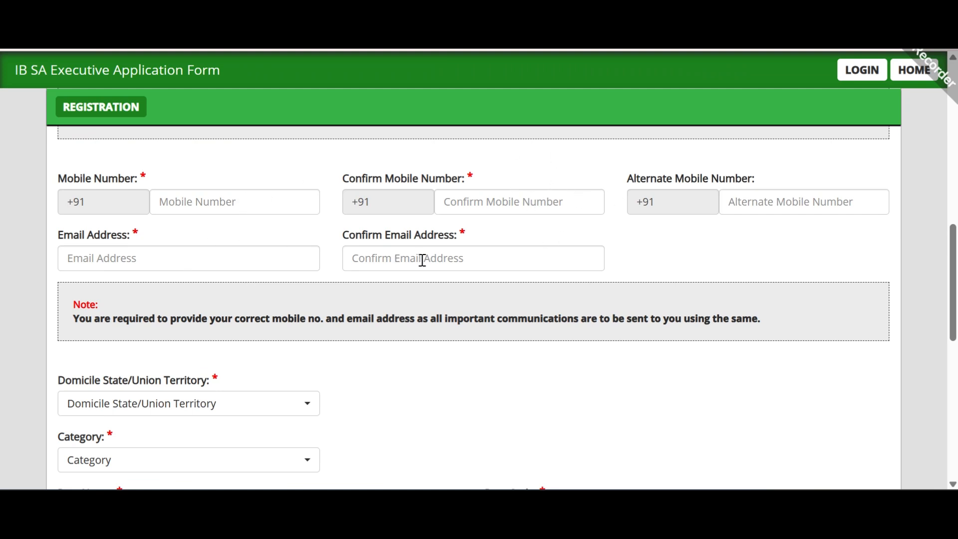
scroll(439, 256, "down", 5)
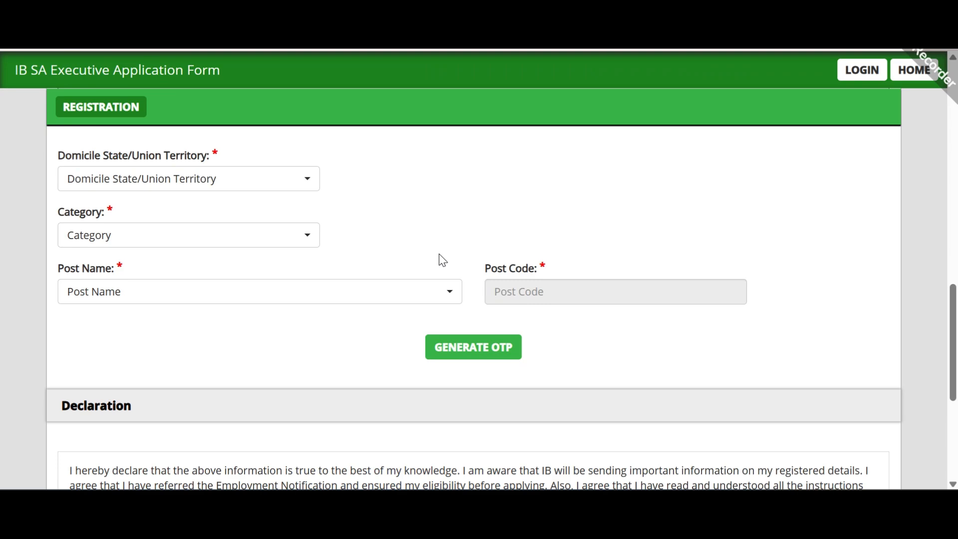
scroll(402, 233, "up", 6)
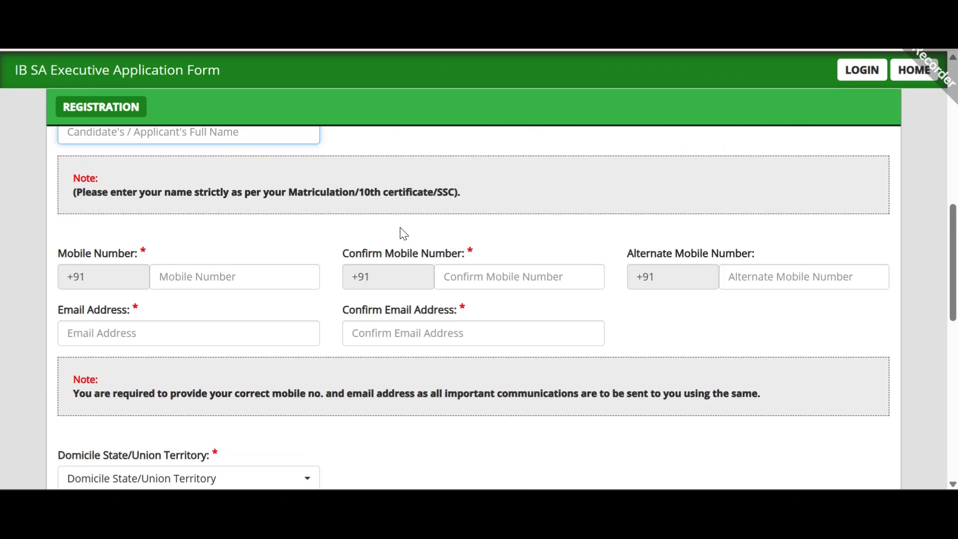
scroll(254, 226, "up", 2)
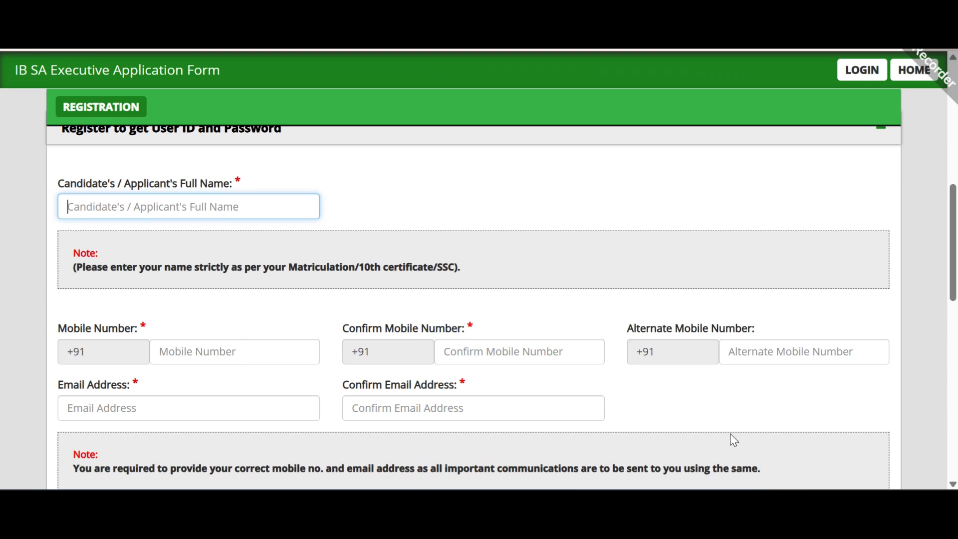
scroll(747, 480, "down", 6)
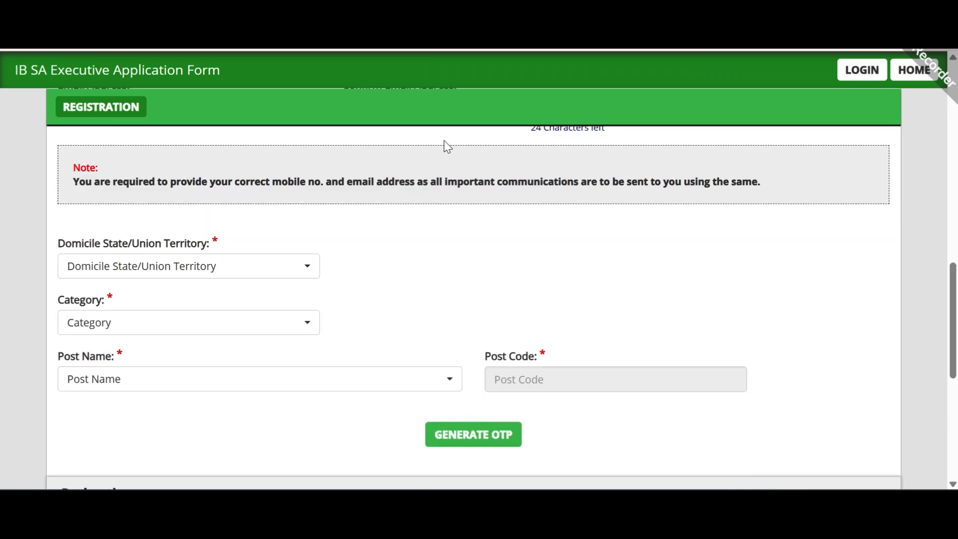
scroll(123, 230, "down", 2)
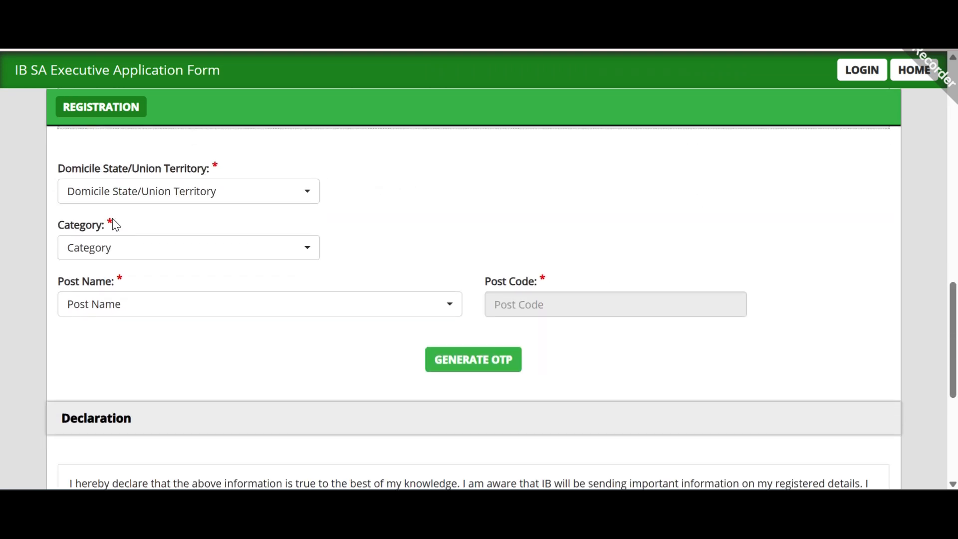
Step: Set the domicile to Madhya Pradesh and the SIB applying to as Bhopal
left_click(202, 190)
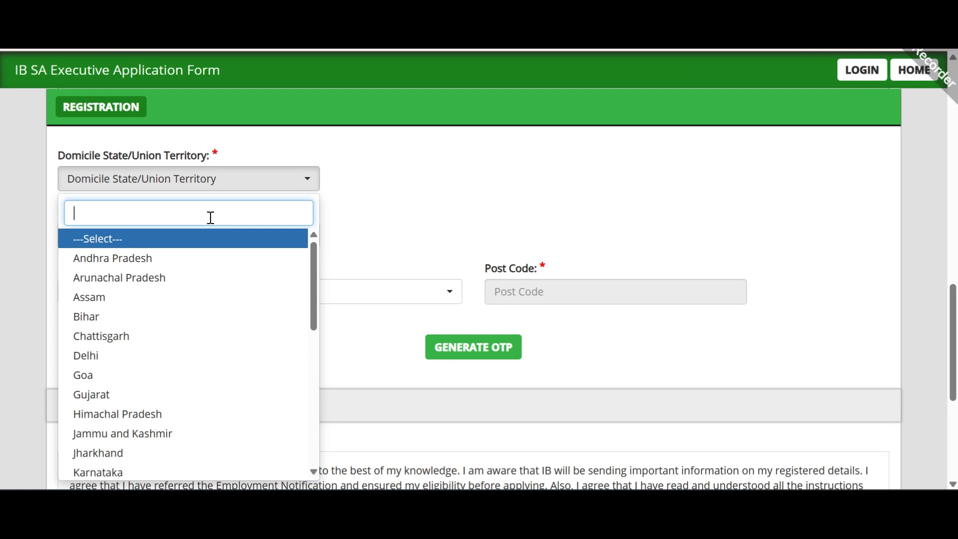
type("m")
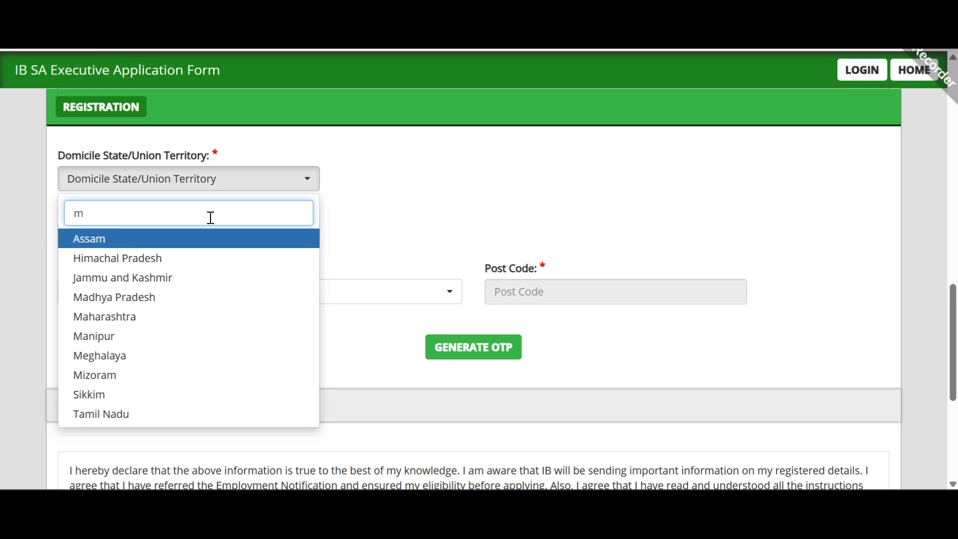
left_click(180, 299)
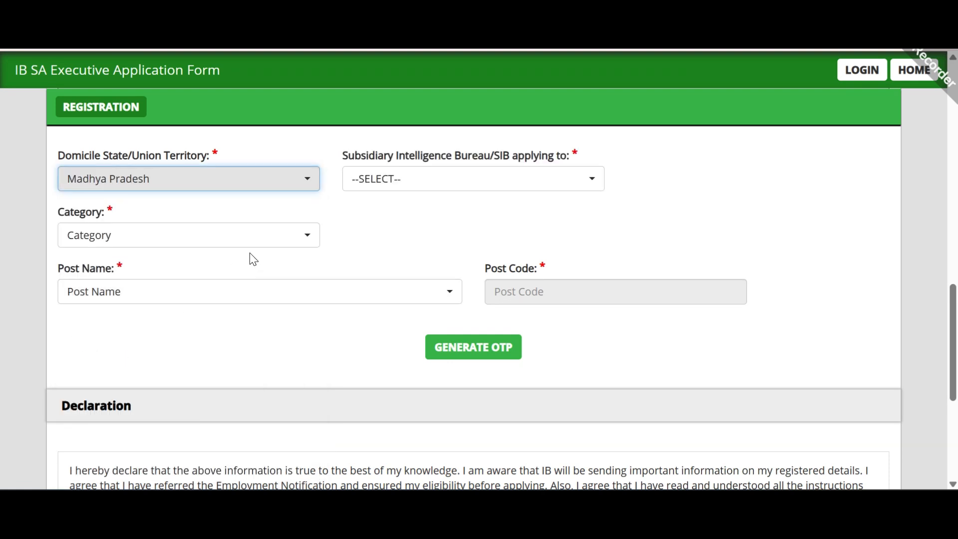
left_click(216, 242)
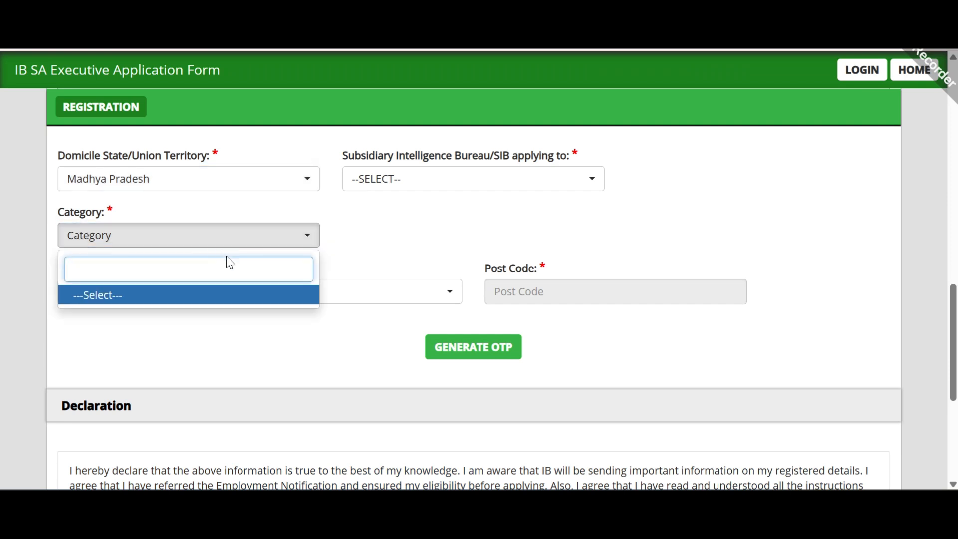
left_click(232, 305)
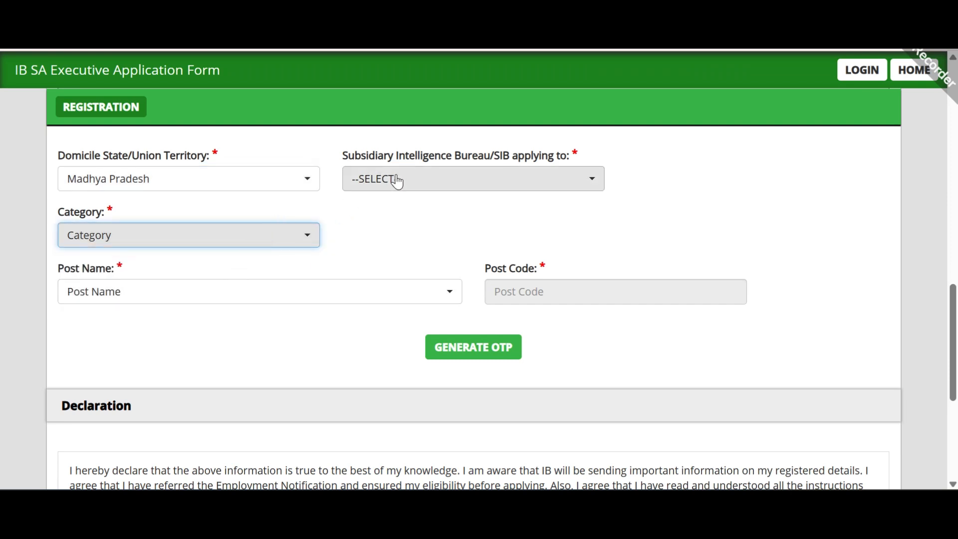
left_click(427, 191)
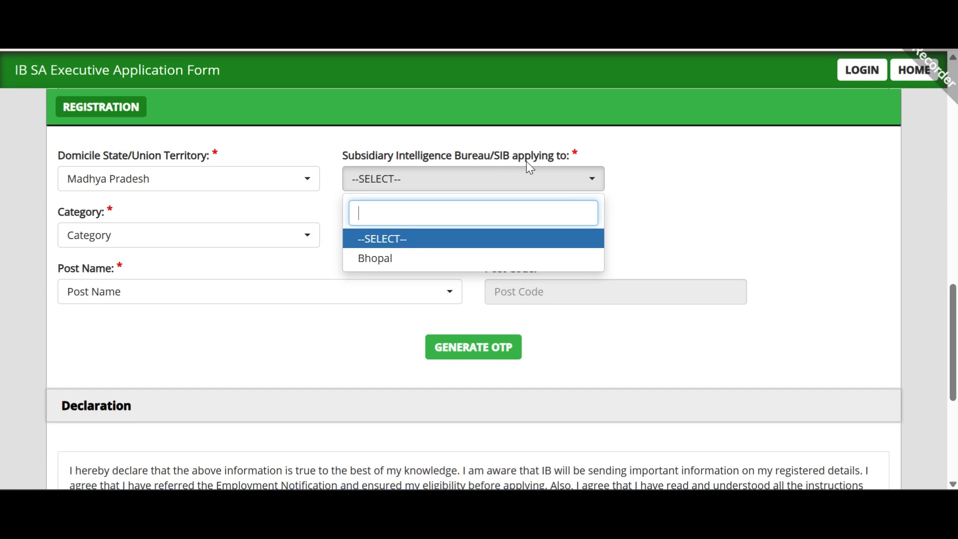
left_click(486, 257)
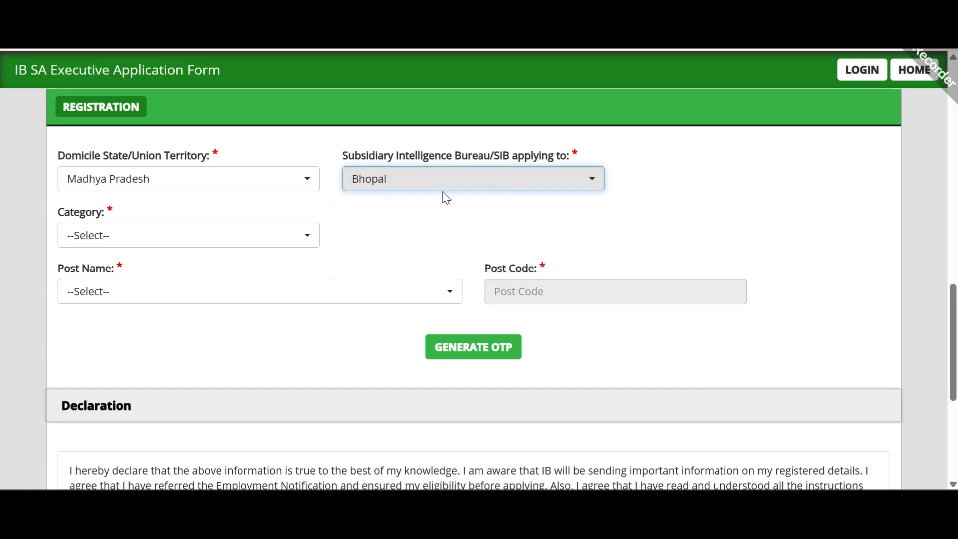
Step: Set the category to EWS and the post to SECURITY ASSISTANT/EXECUTIVE
left_click(251, 244)
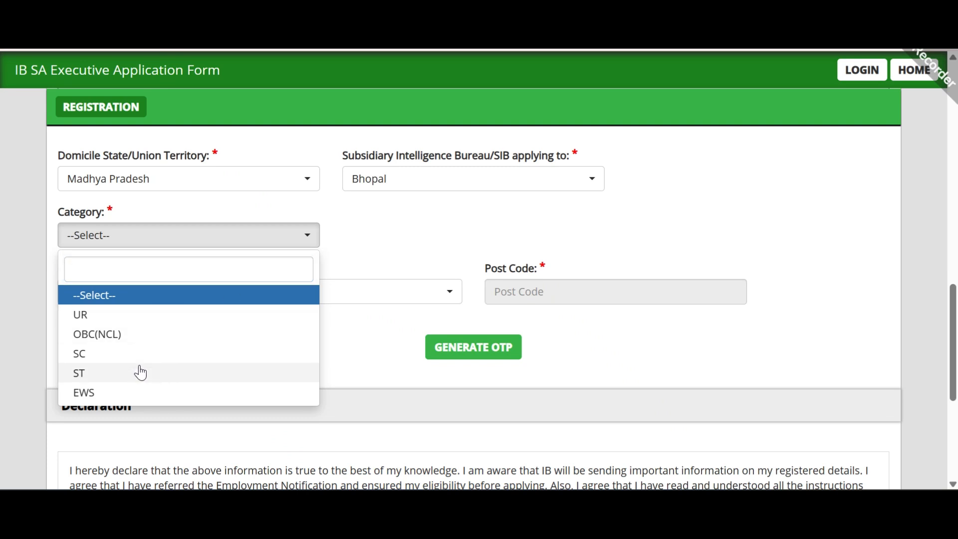
left_click(149, 398)
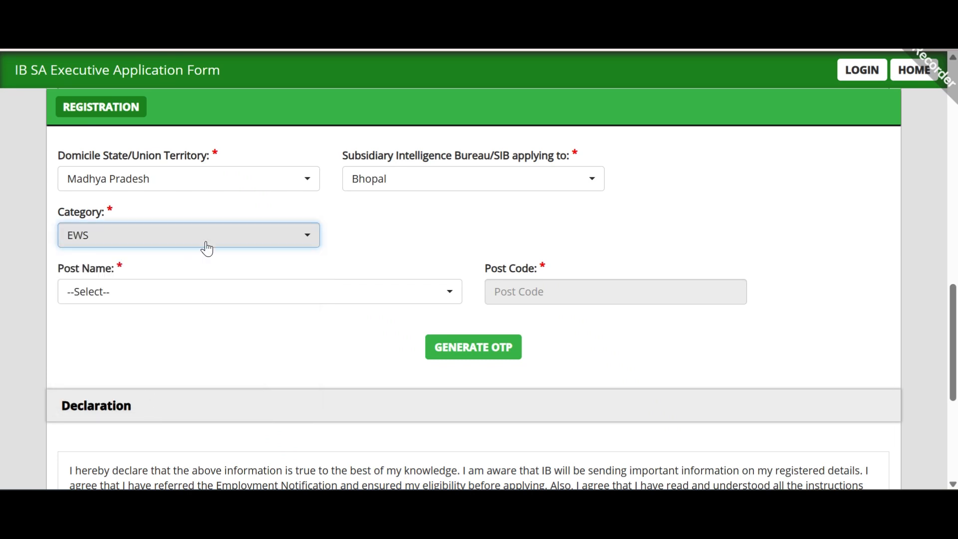
left_click(291, 289)
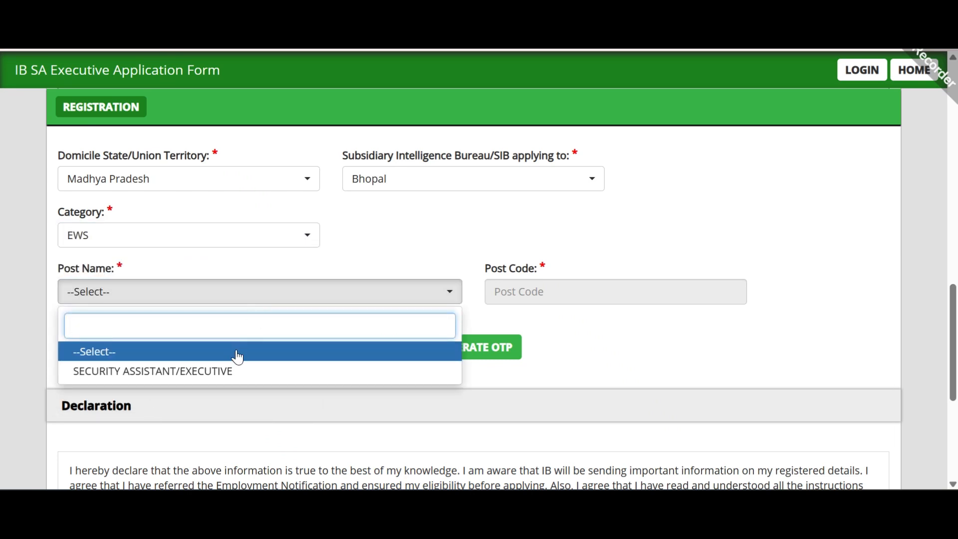
left_click(184, 372)
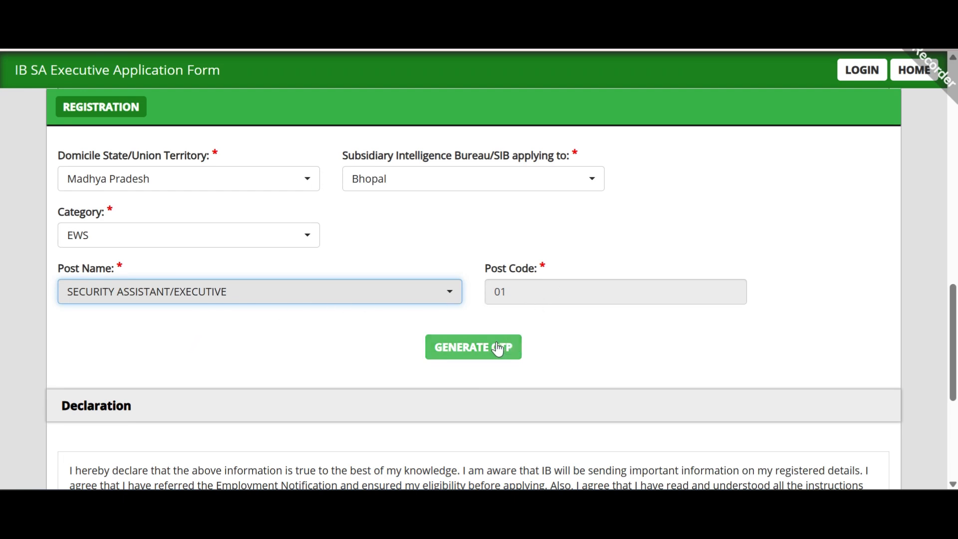
scroll(497, 344, "down", 1)
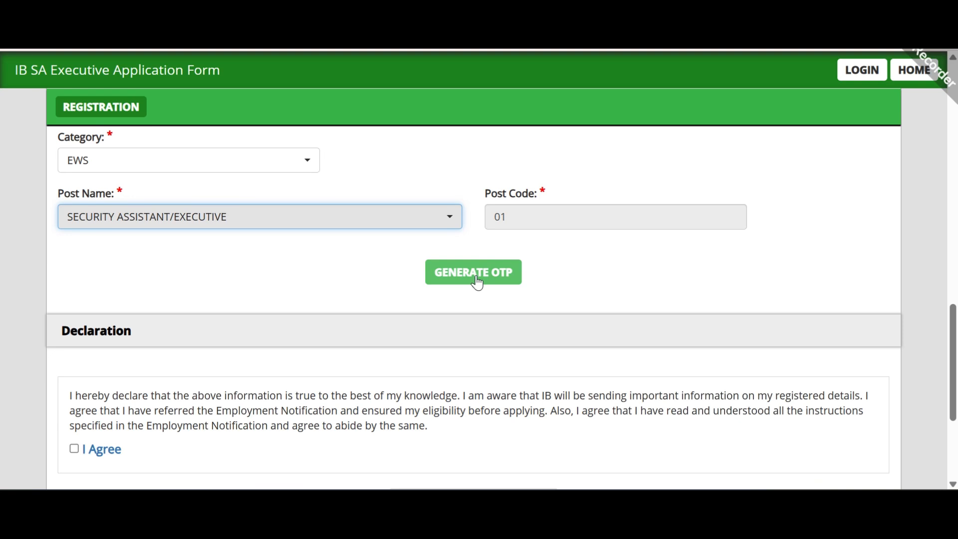
Step: Request the OTP and submit captcha 67 so OTPs are sent to mobile and email
left_click(476, 279)
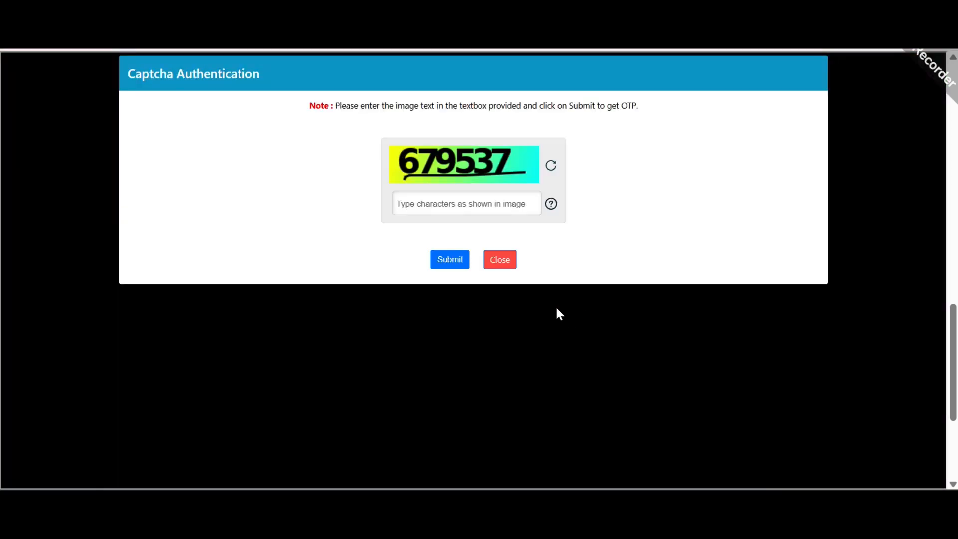
left_click(462, 207)
type("679537")
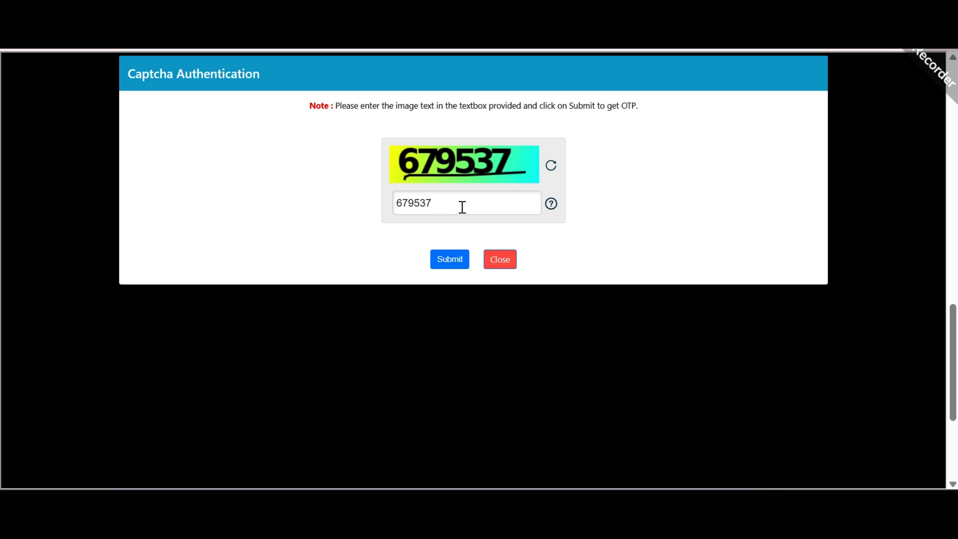
left_click(458, 257)
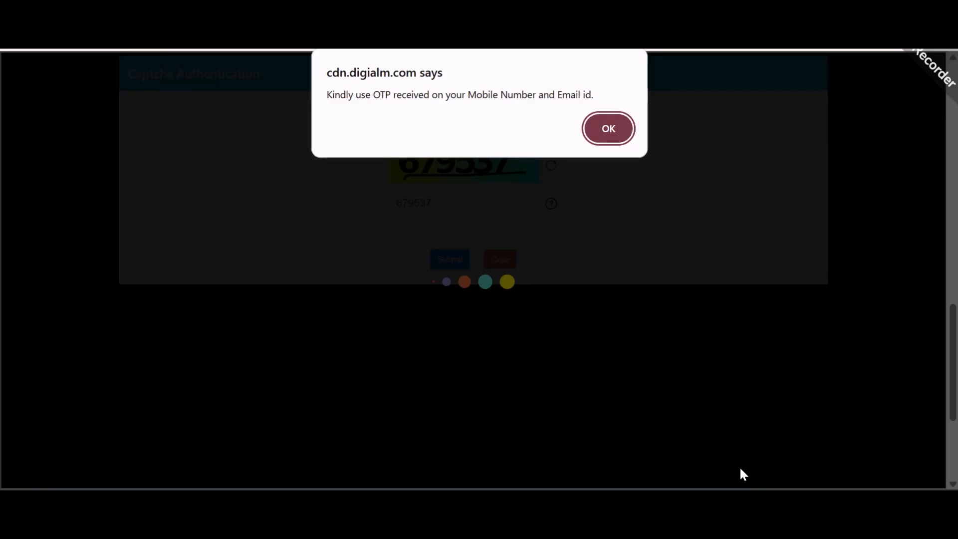
Step: Dismiss the OTP-sent notice and validate the mobile and email OTPs
left_click(618, 125)
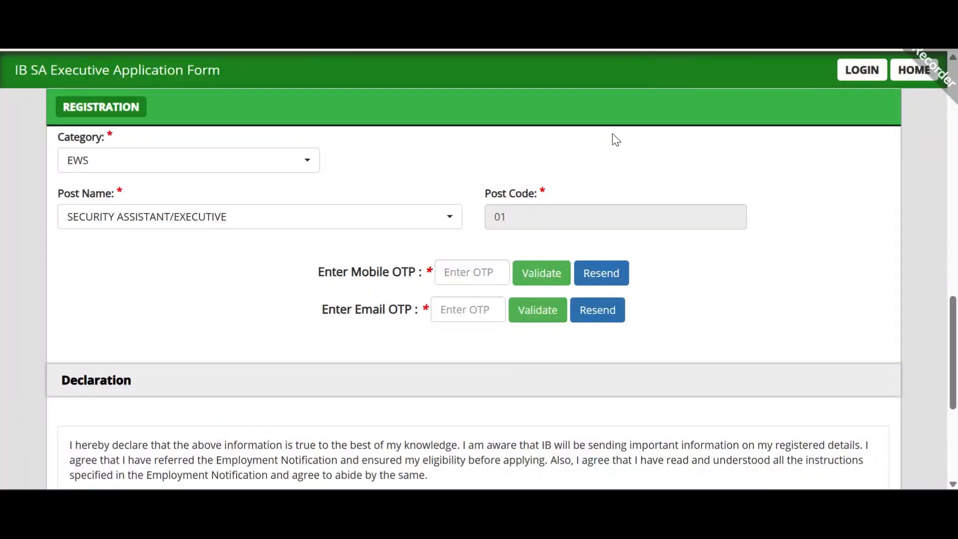
left_click_drag(310, 274, 413, 278)
left_click(383, 276)
left_click_drag(319, 273, 432, 277)
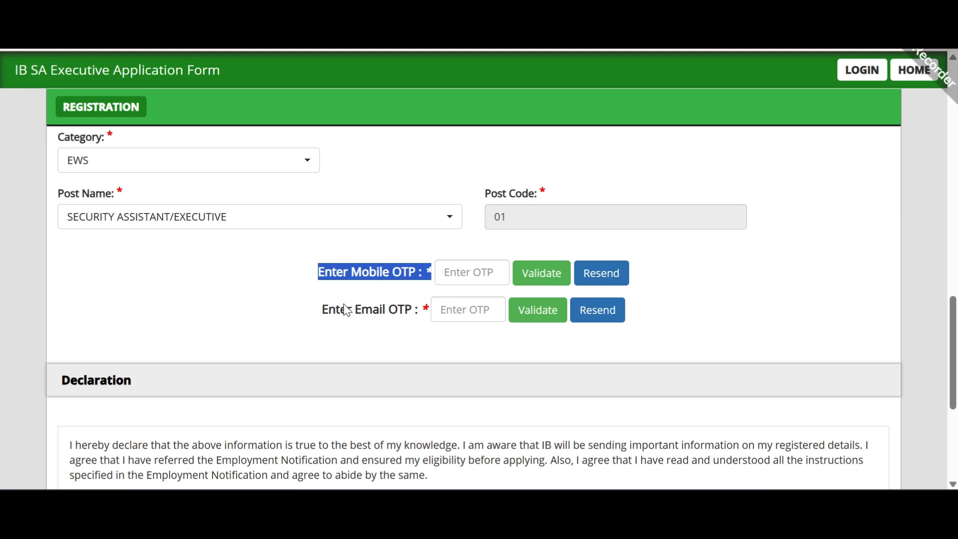
left_click_drag(336, 310, 413, 312)
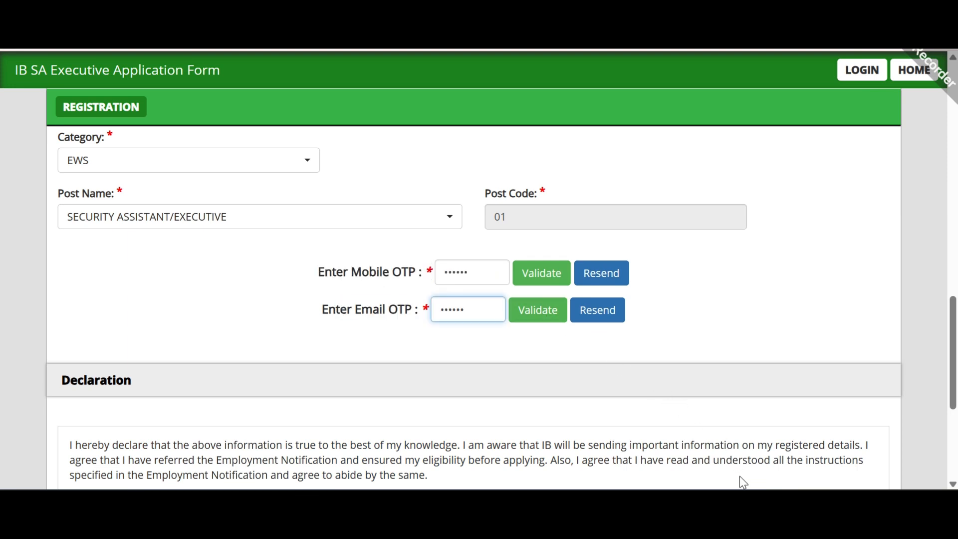
left_click(541, 274)
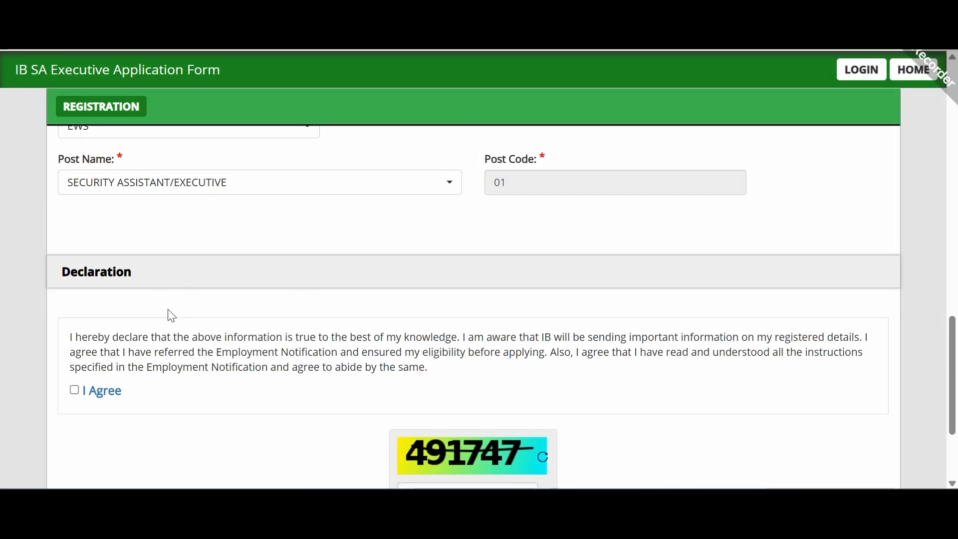
Step: Tick I Agree, enter captcha 491747, and bring up the reverification table with REVERIFY
scroll(162, 310, "down", 1)
scroll(163, 316, "down", 2)
left_click(74, 315)
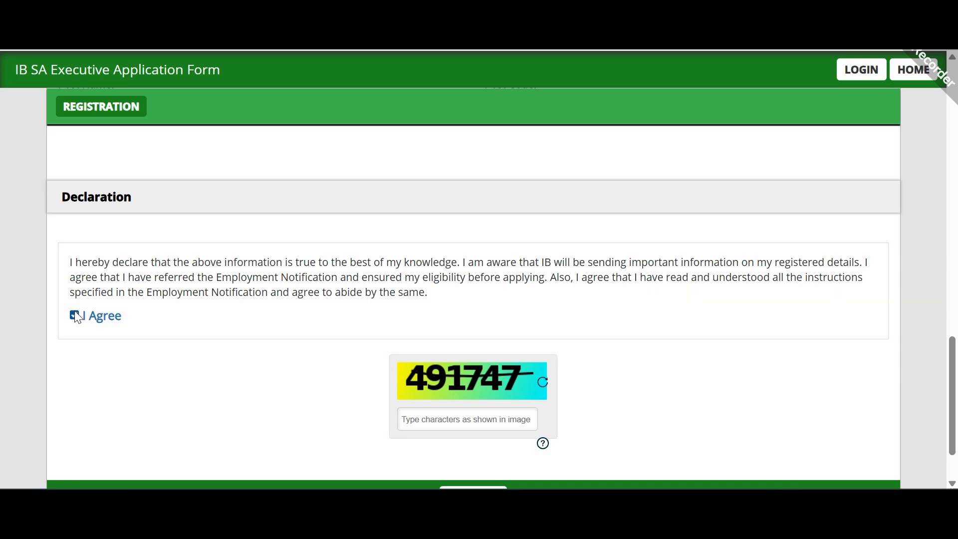
scroll(459, 280, "down", 2)
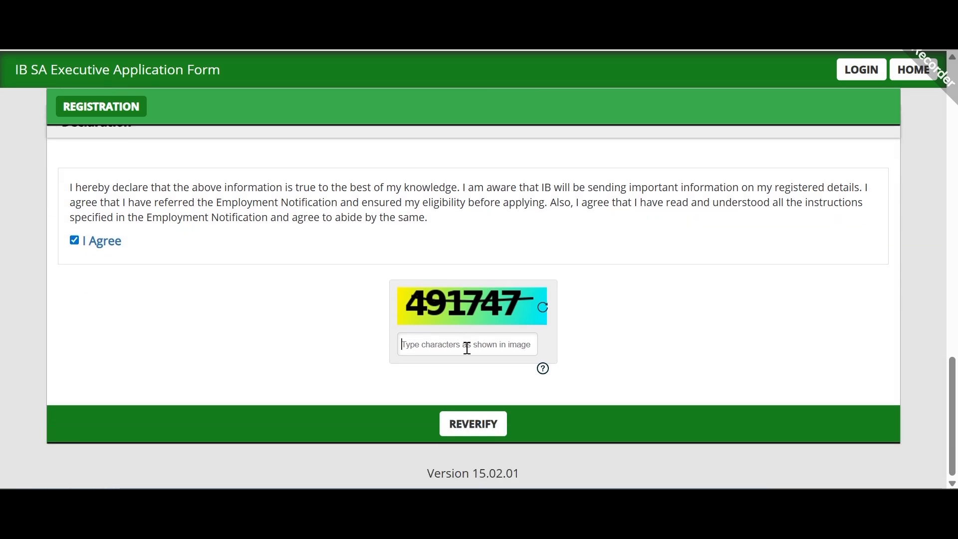
type("491747")
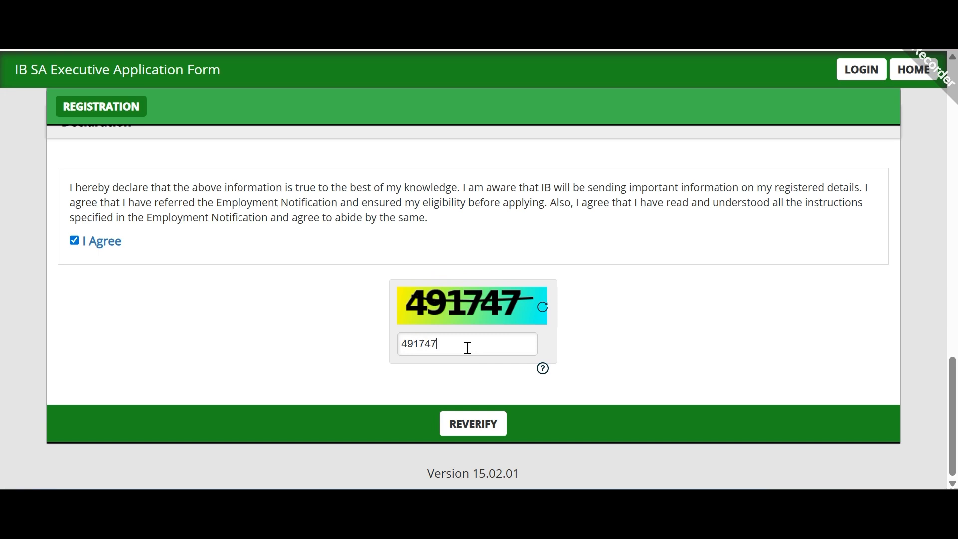
left_click(482, 423)
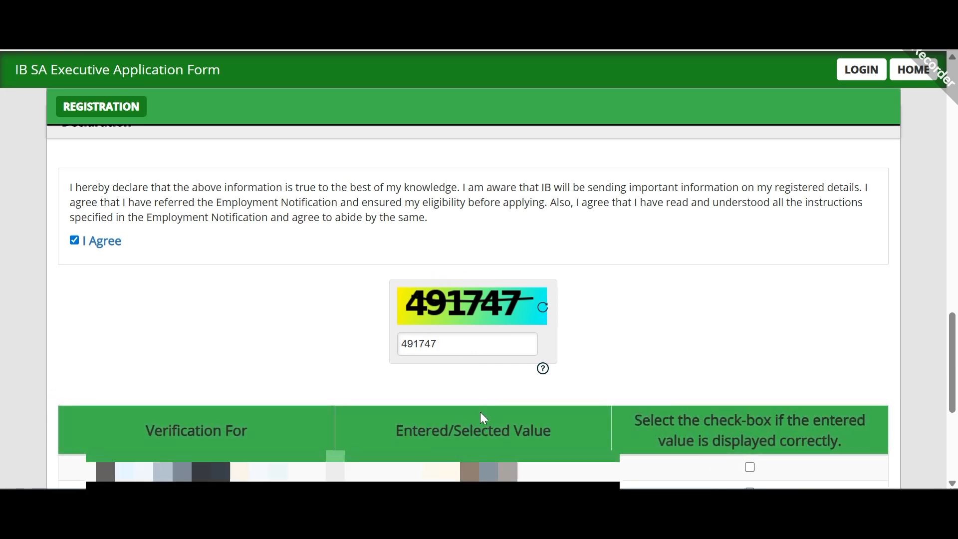
Step: Tick all seven verification check-boxes and submit the verified registration details
scroll(429, 321, "down", 5)
scroll(429, 327, "down", 1)
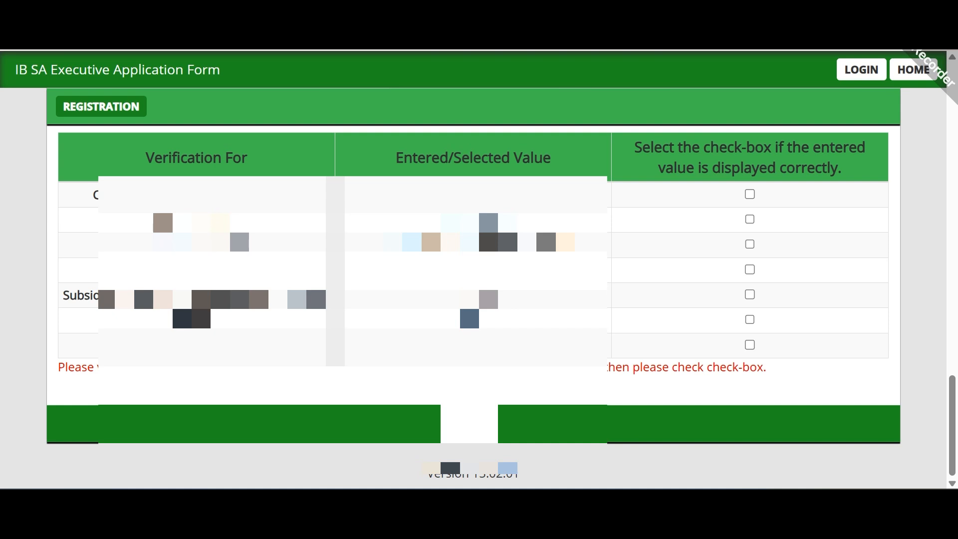
left_click(753, 195)
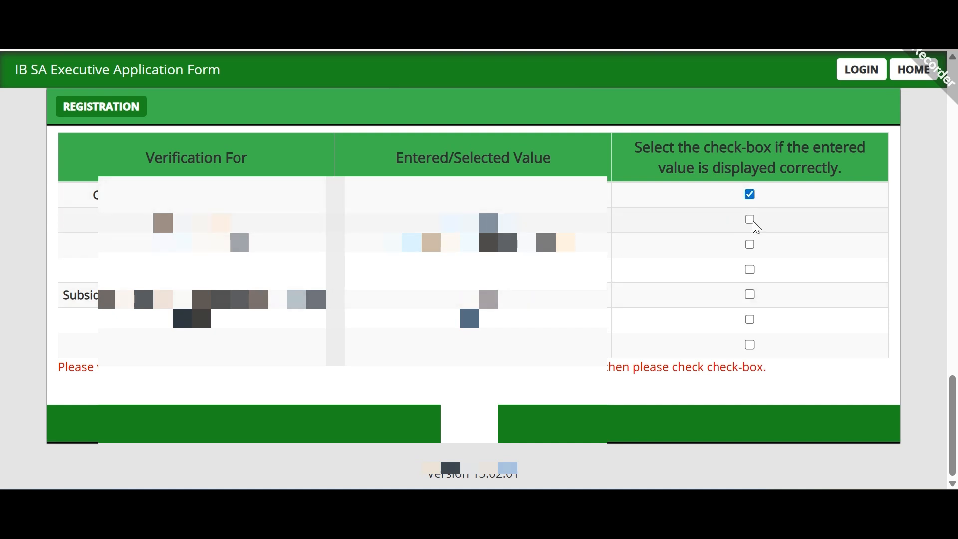
left_click(752, 220)
left_click(752, 245)
left_click(754, 272)
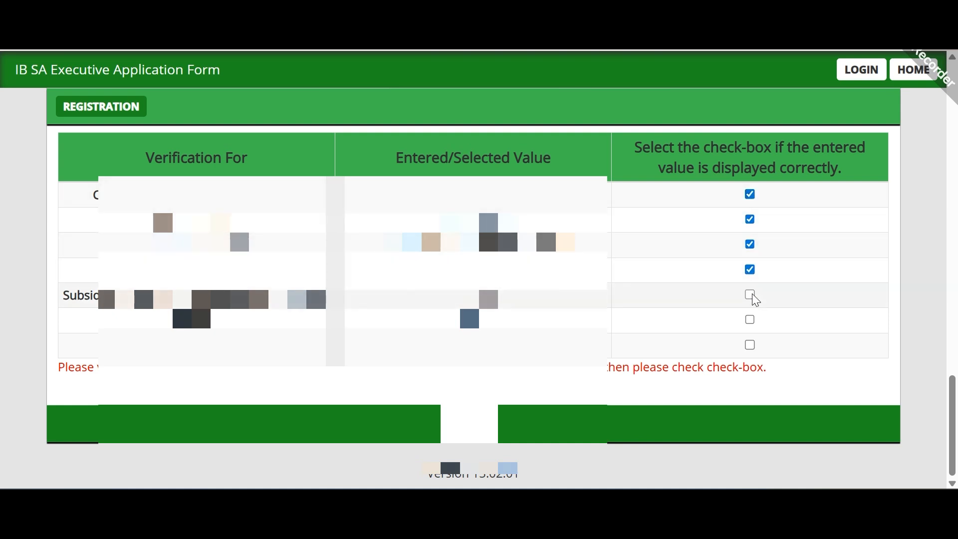
left_click(752, 297)
left_click(753, 322)
left_click(753, 347)
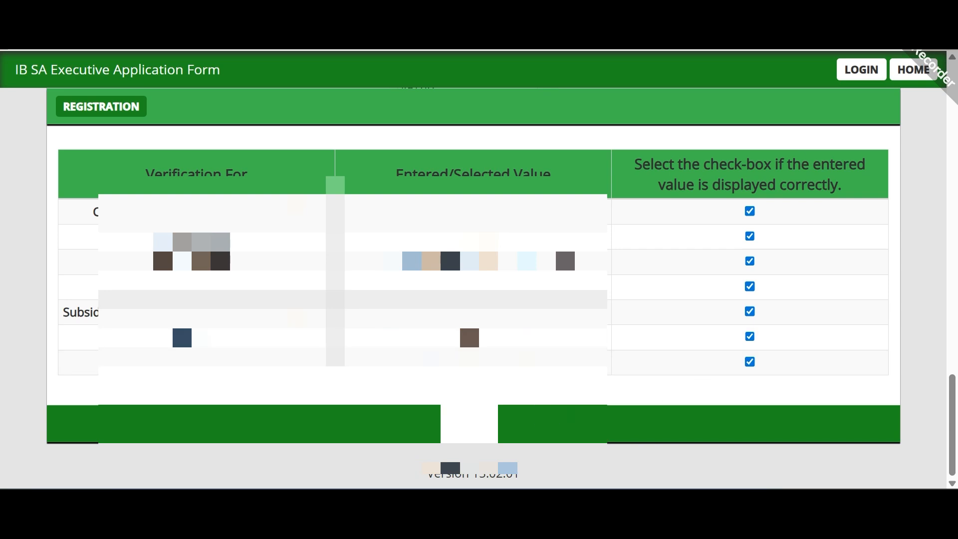
left_click(482, 430)
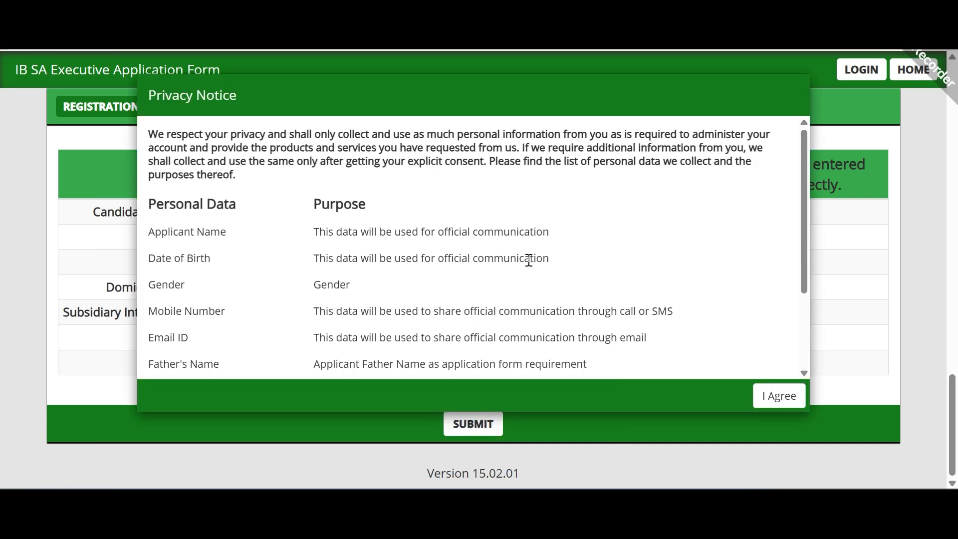
Step: Accept the Privacy Notice and confirm the final registration submission
scroll(529, 260, "down", 3)
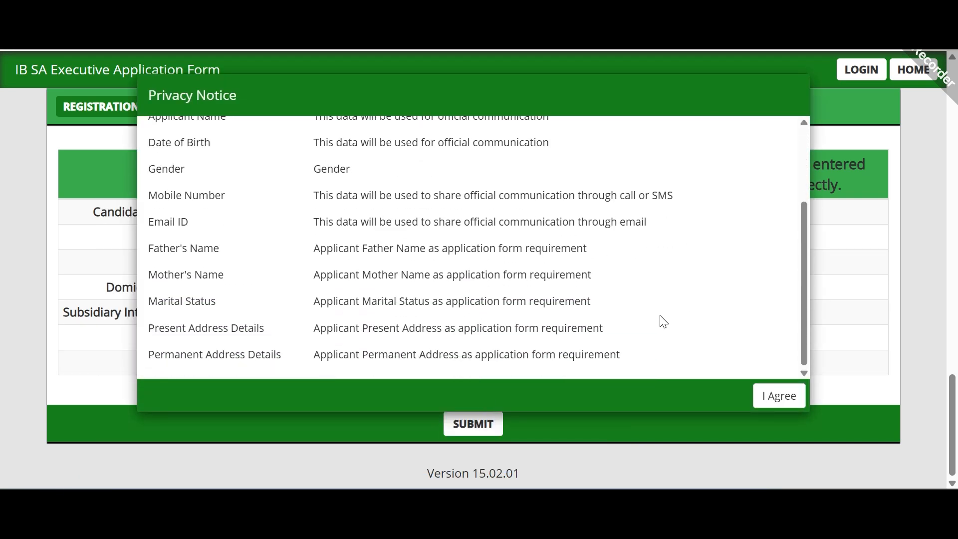
scroll(529, 233, "up", 3)
scroll(530, 235, "down", 3)
scroll(529, 237, "up", 3)
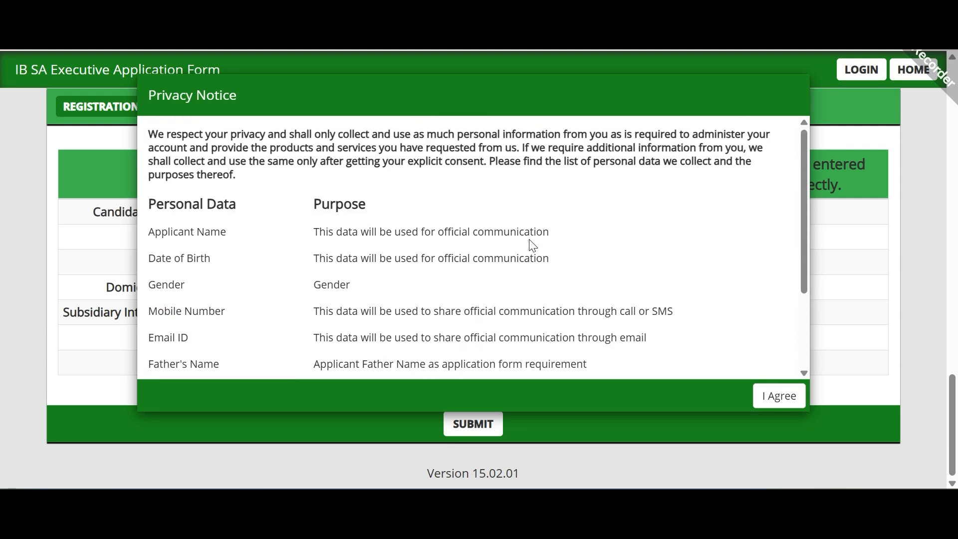
scroll(614, 263, "down", 3)
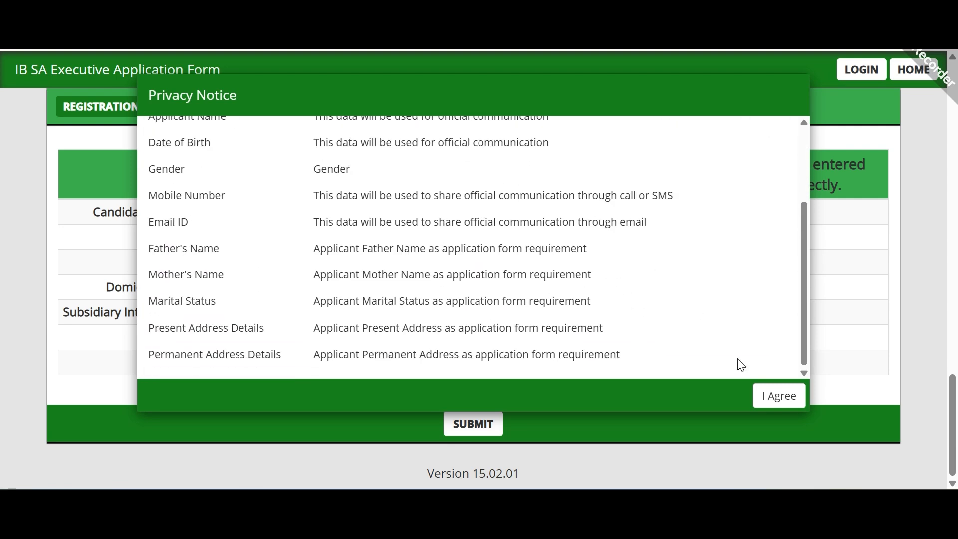
left_click(771, 394)
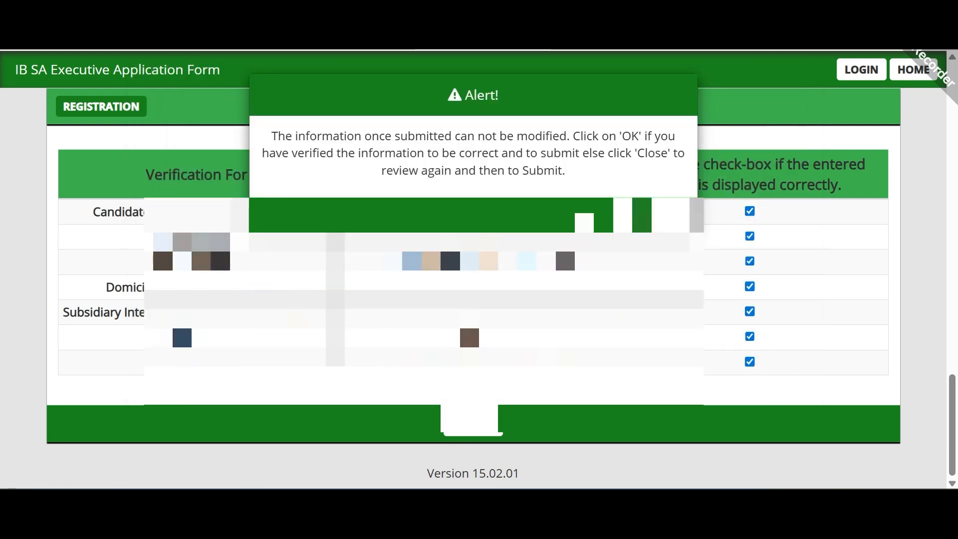
left_click(630, 215)
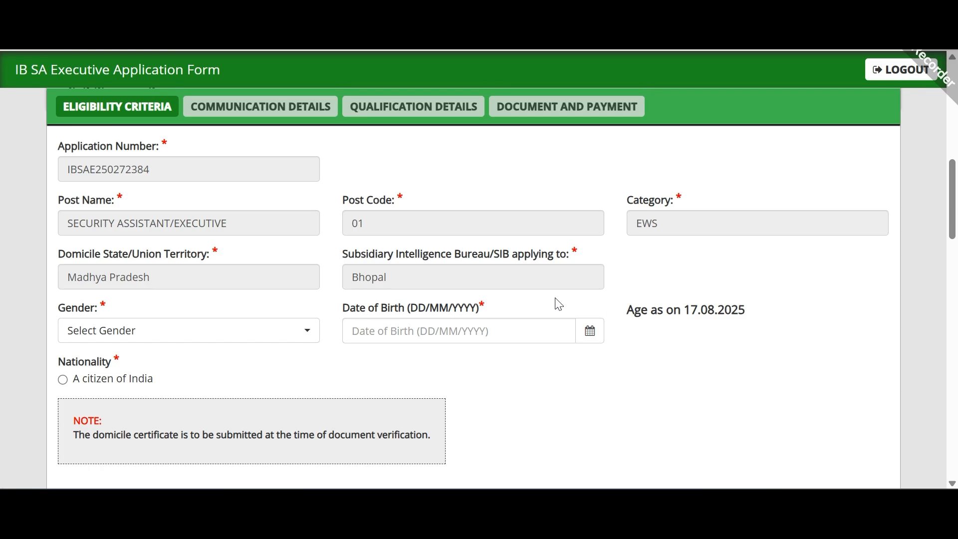
Step: Set the gender to Male on the application form
scroll(555, 298, "up", 6)
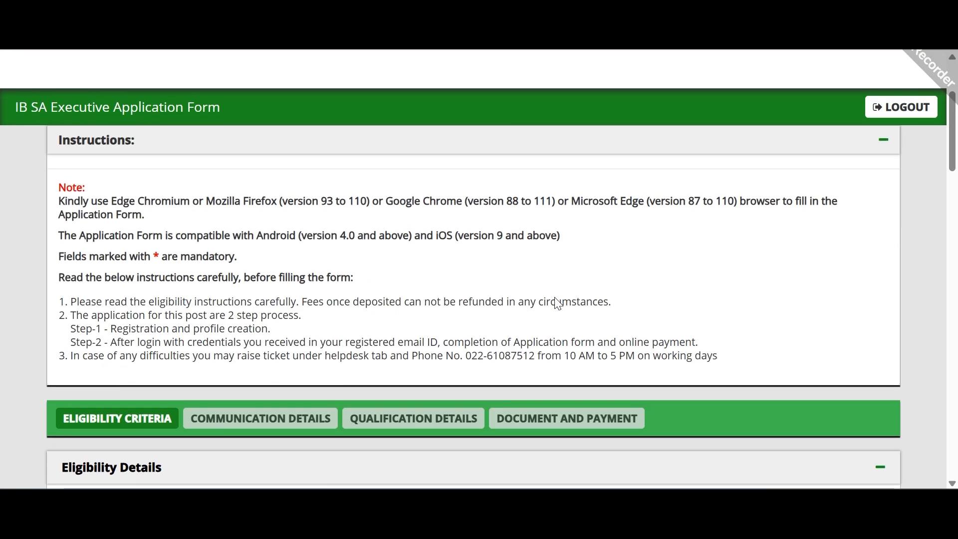
scroll(555, 297, "down", 3)
scroll(558, 303, "up", 5)
scroll(554, 302, "down", 8)
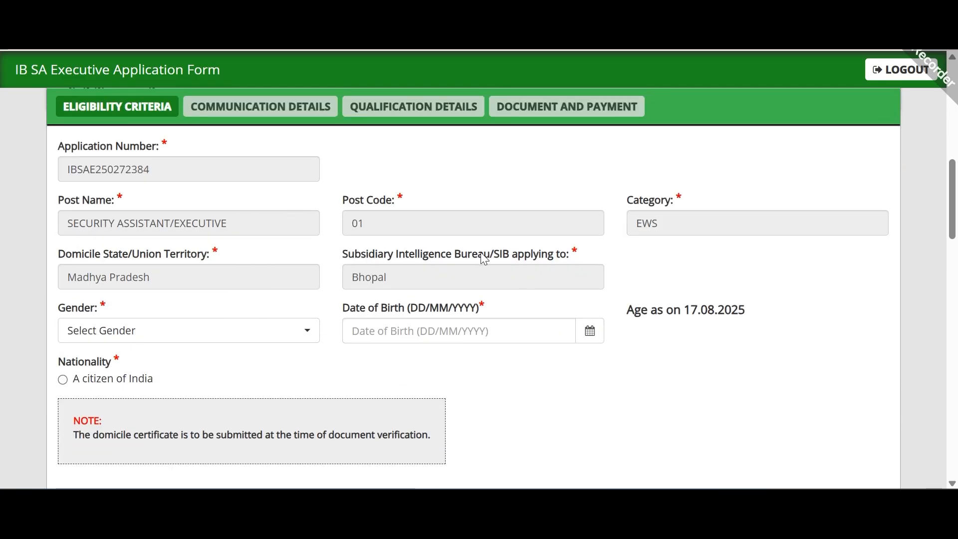
scroll(484, 259, "down", 2)
scroll(257, 272, "down", 2)
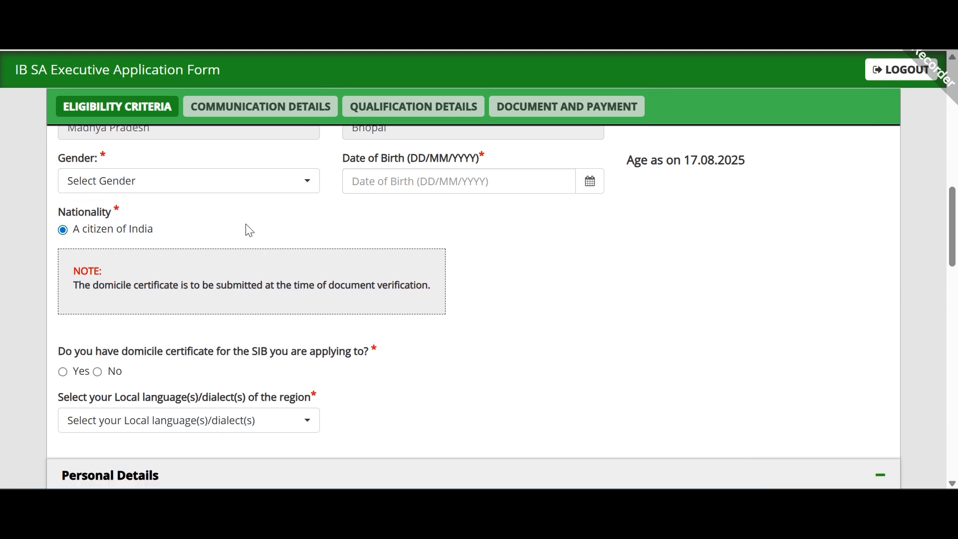
scroll(282, 208, "up", 2)
left_click(279, 262)
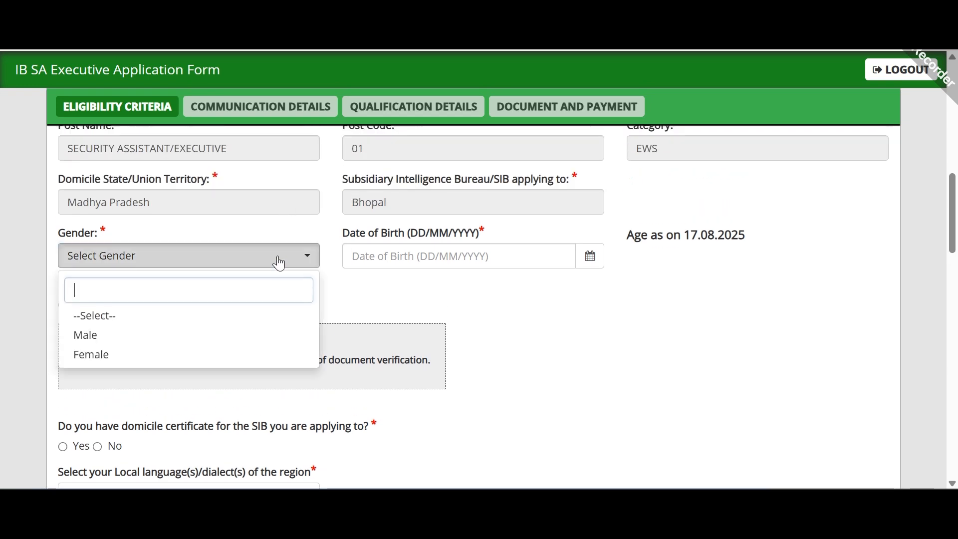
left_click(262, 338)
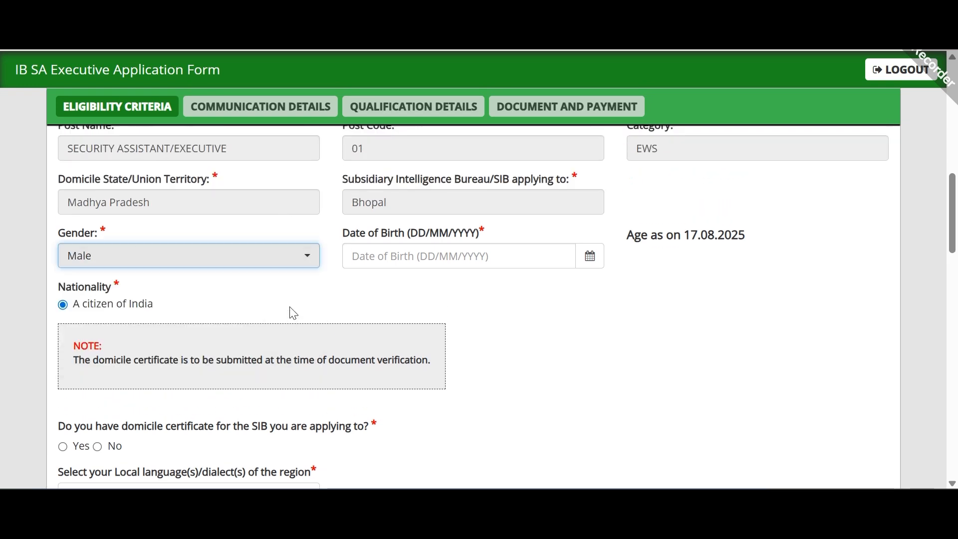
Step: Set the date of birth to 08/10/2000 and check the calculated age
left_click(497, 255)
left_click(587, 265)
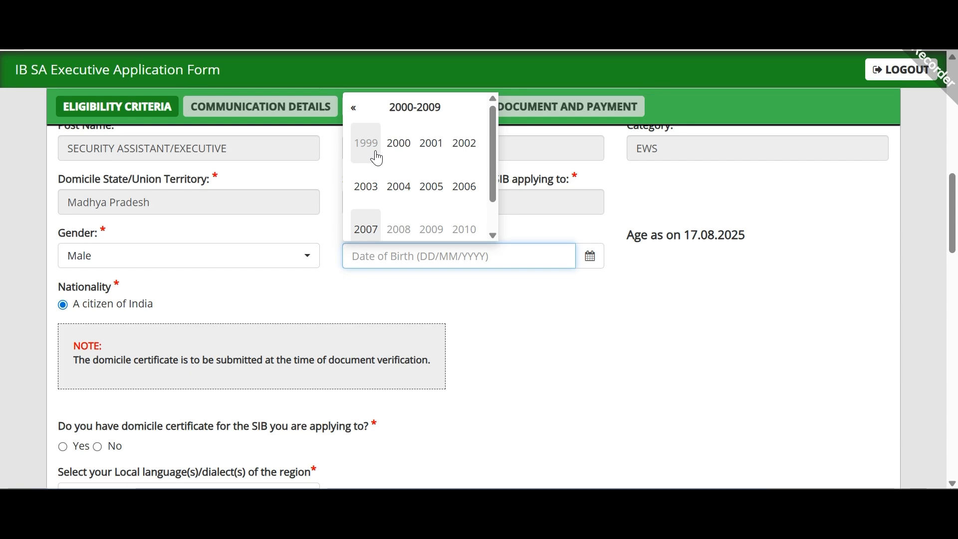
left_click(396, 150)
left_click(406, 225)
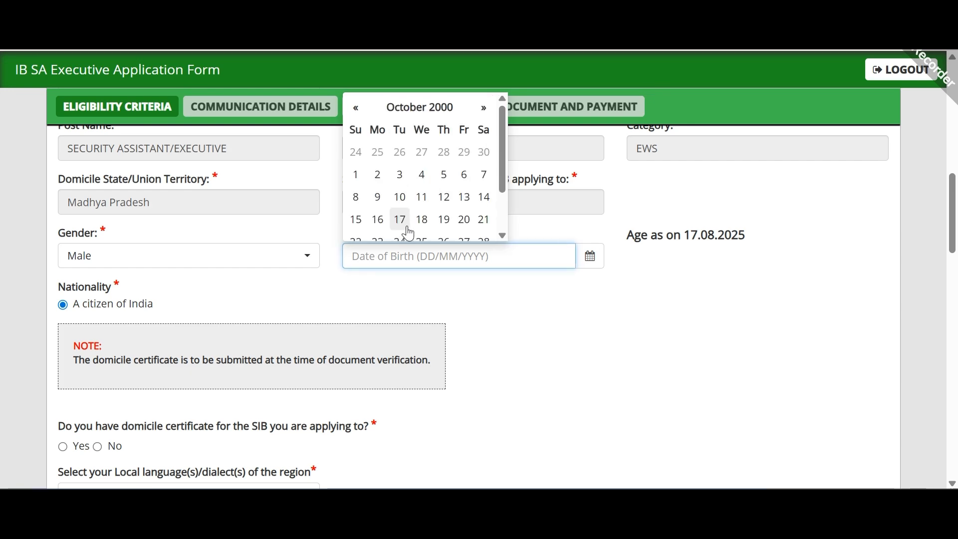
left_click(357, 196)
scroll(443, 284, "down", 3)
scroll(445, 289, "up", 2)
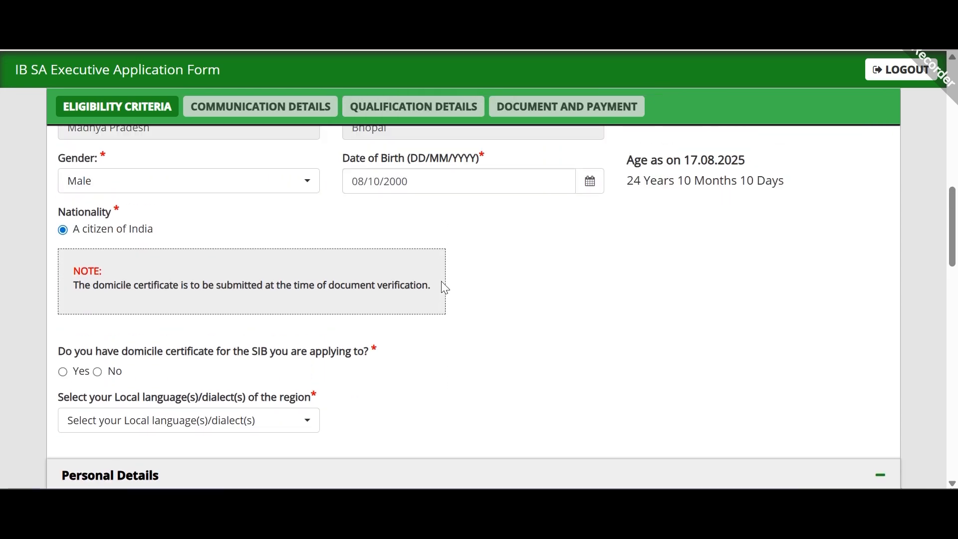
left_click_drag(628, 166, 793, 185)
left_click(800, 197)
Step: Answer Yes to holding a domicile certificate and choose Hindi as local language
scroll(224, 291, "down", 3)
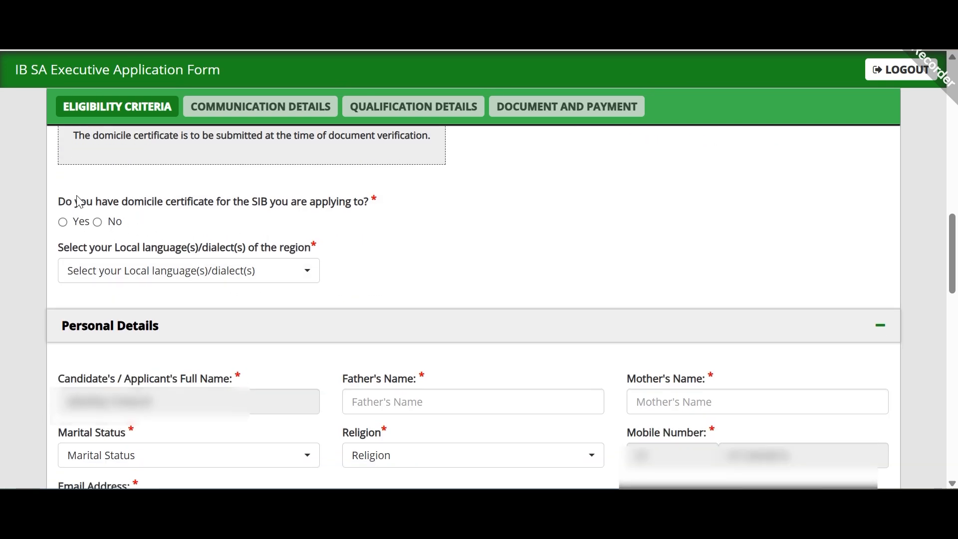
left_click_drag(59, 202, 211, 210)
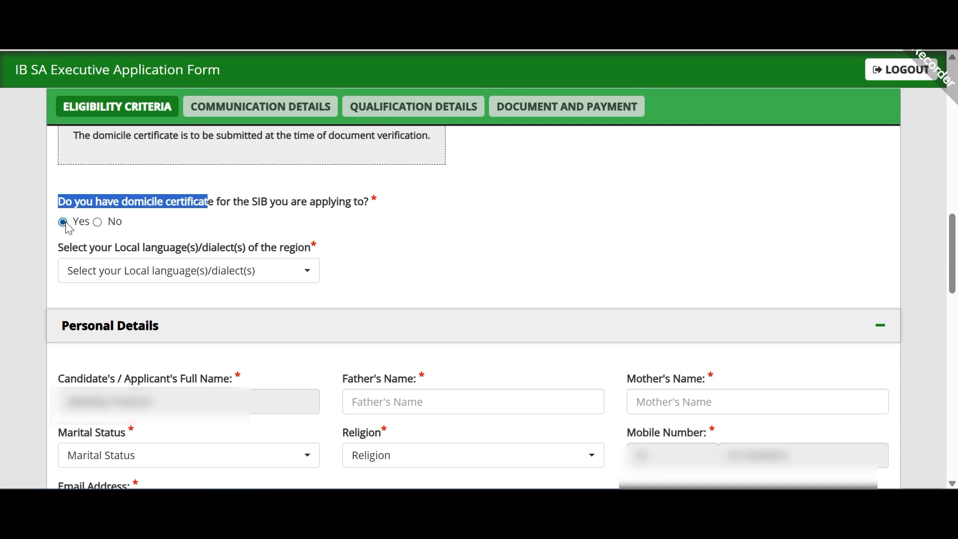
left_click(98, 222)
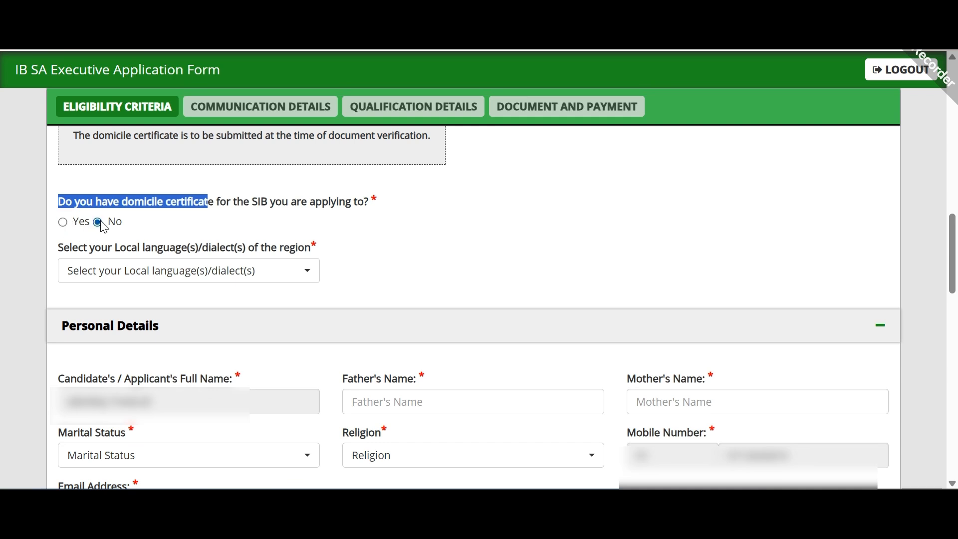
left_click(63, 222)
left_click(134, 270)
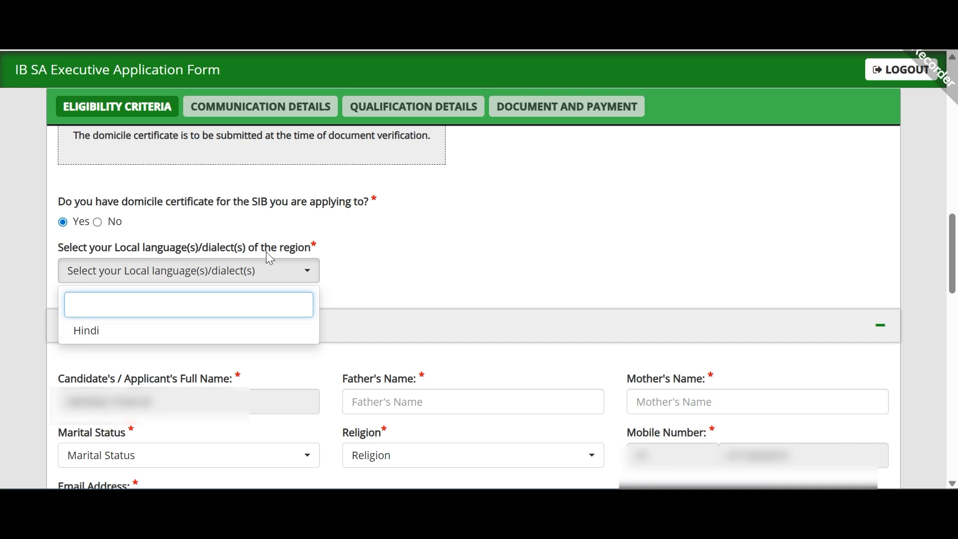
left_click(234, 336)
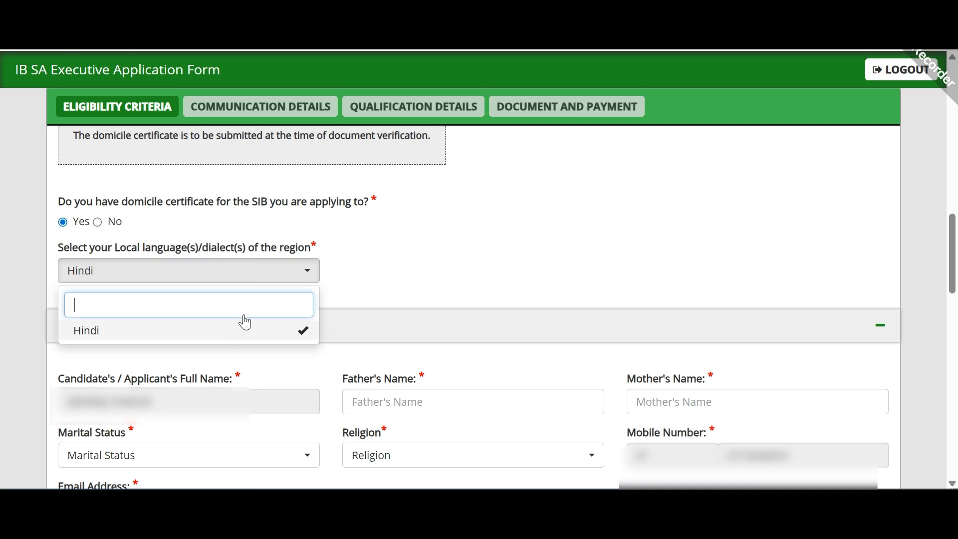
left_click(403, 262)
Step: Set Preferred Test State 1 to Madhya Pradesh and City 1 to Bhopal
scroll(406, 276, "down", 10)
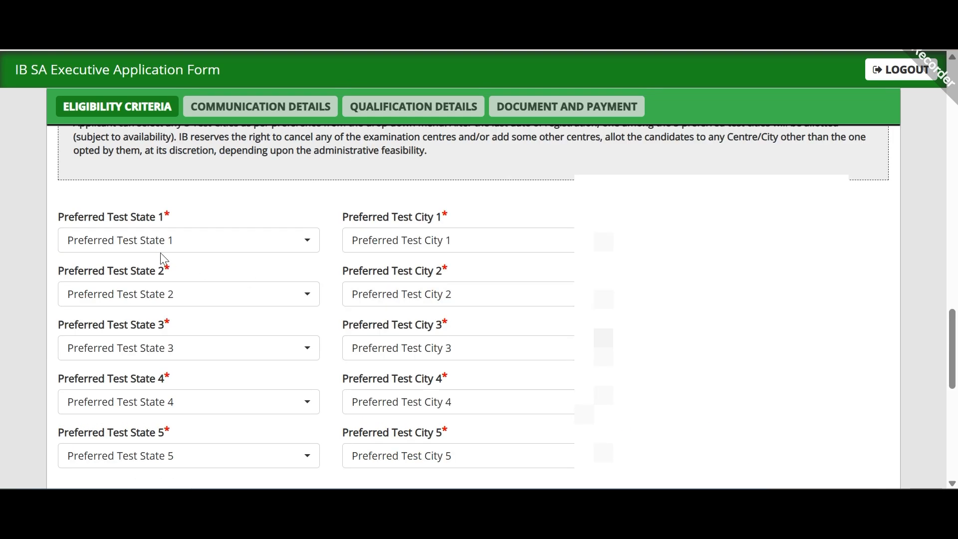
scroll(349, 235, "down", 2)
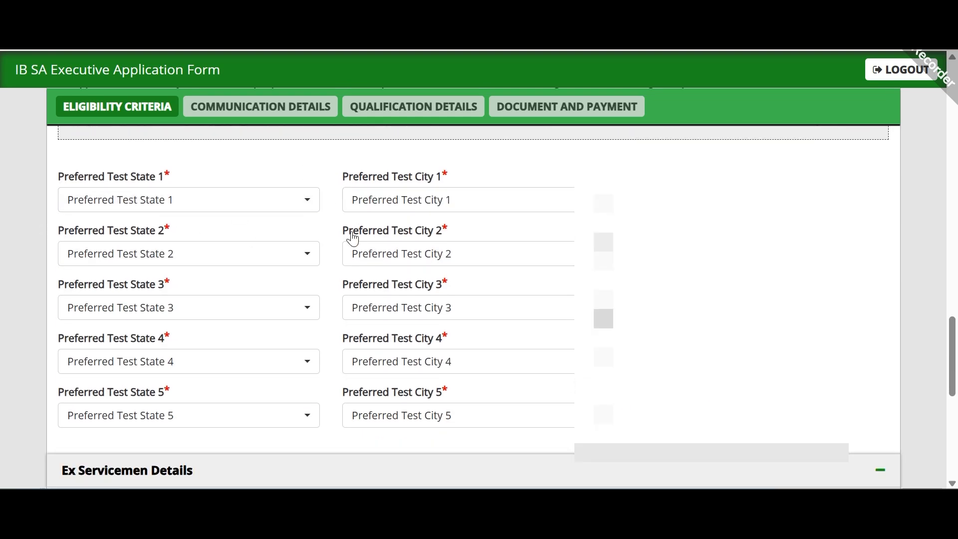
left_click(269, 166)
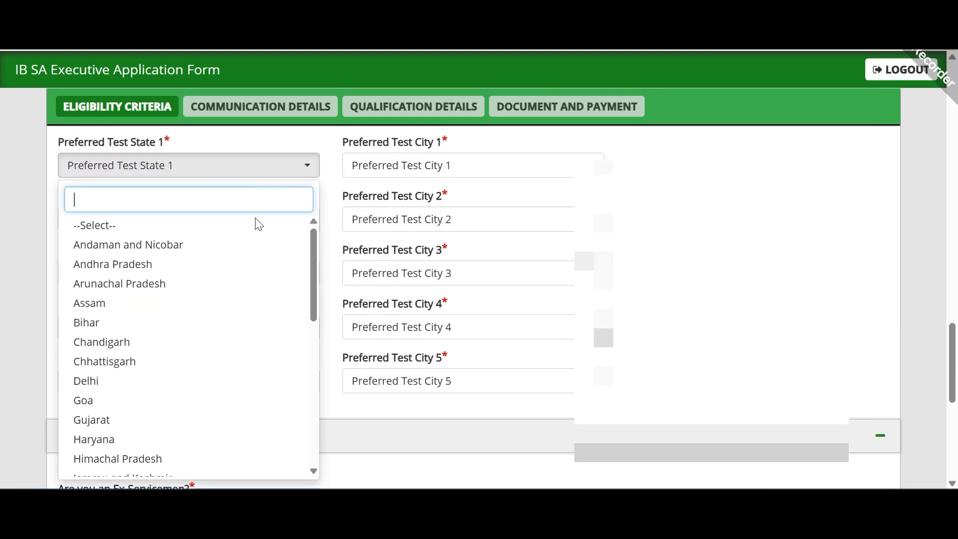
type("M")
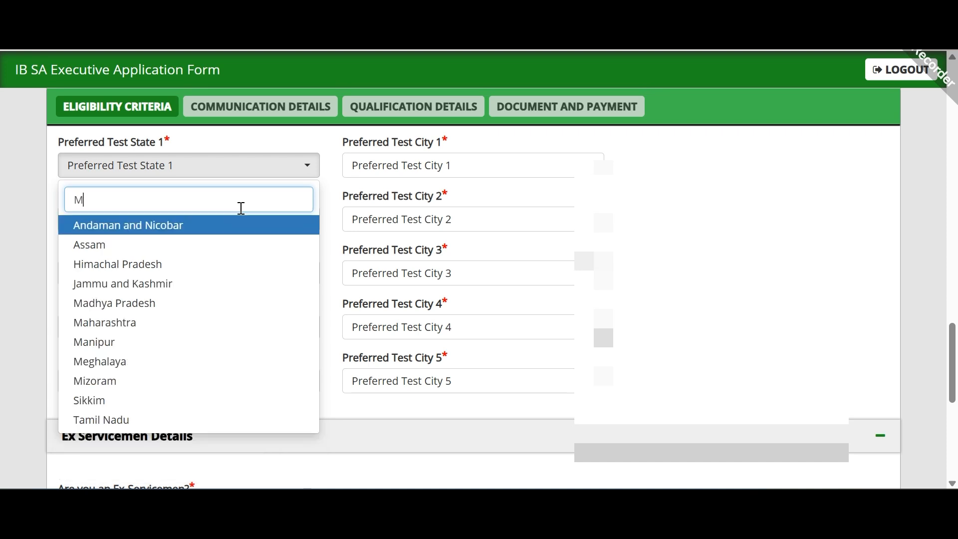
key("BackSpace")
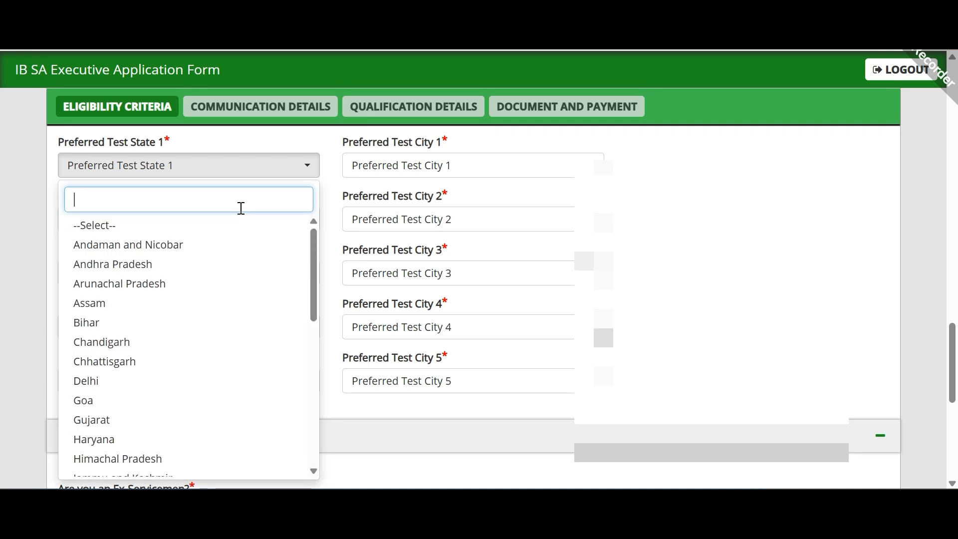
type("M")
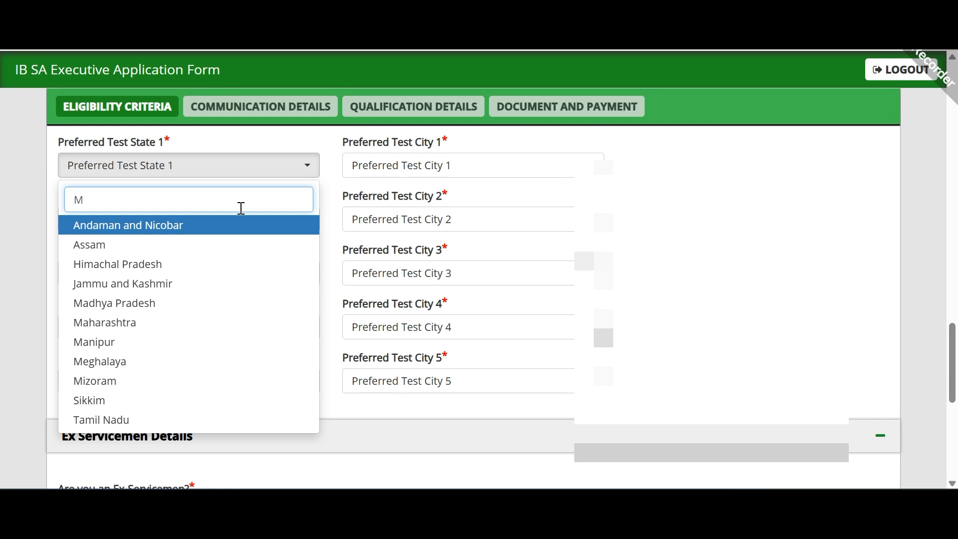
left_click(220, 302)
left_click(449, 166)
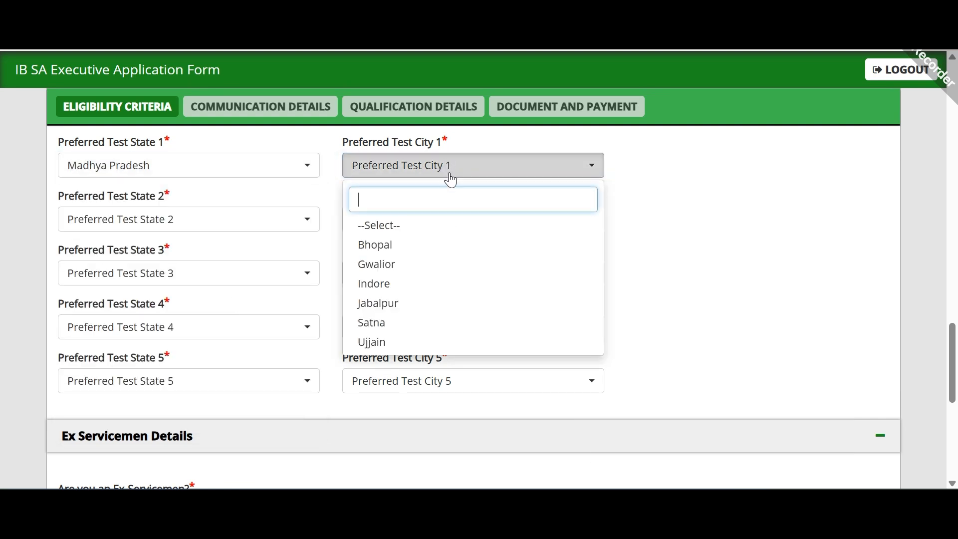
left_click(457, 244)
Step: Set preference 2 to Bihar/Darbhanga and preference 3 to Chandigarh/Chandigarh/Mohali
left_click(260, 221)
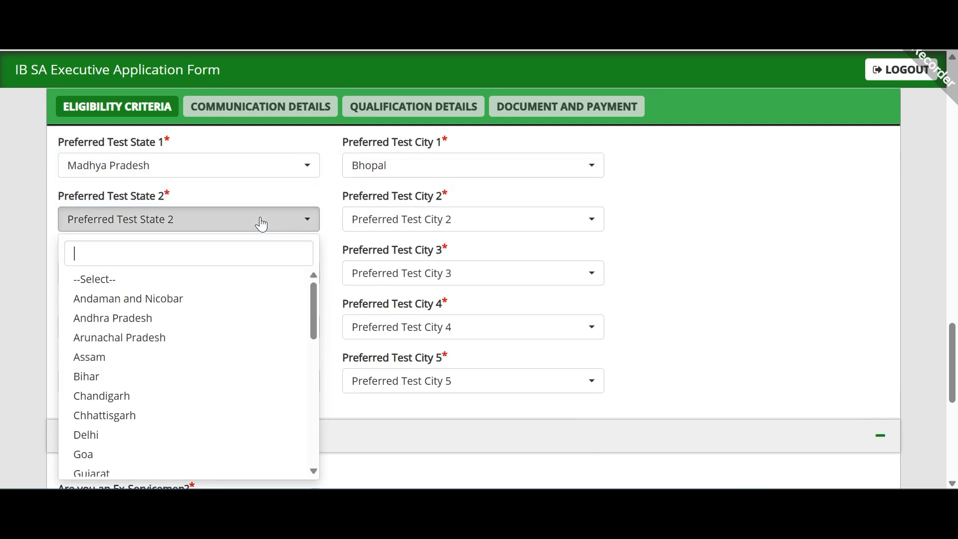
left_click(232, 317)
left_click(239, 229)
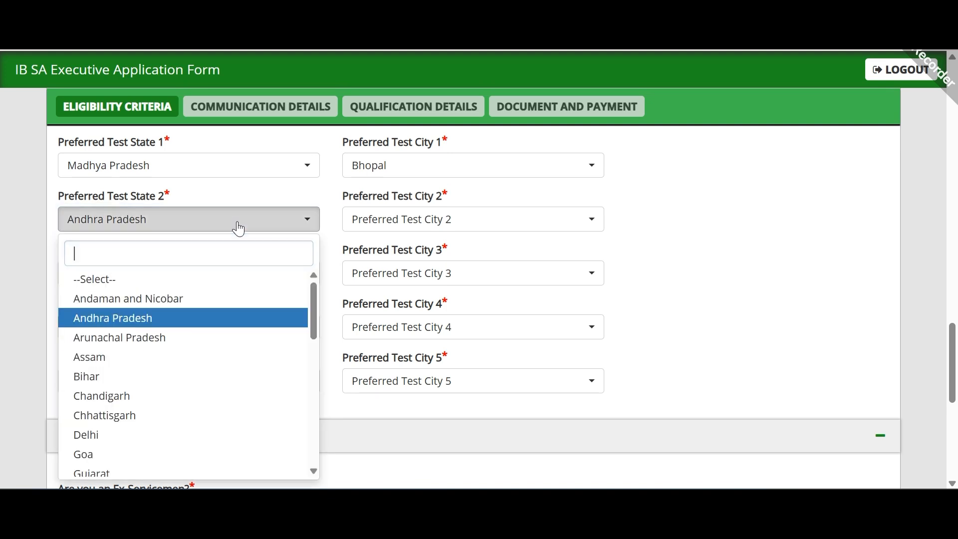
left_click(215, 377)
left_click(478, 229)
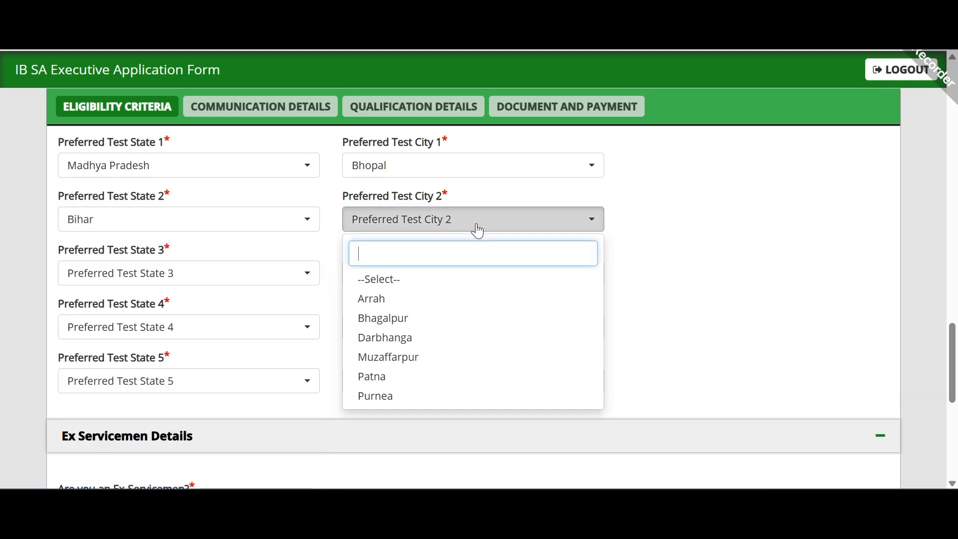
left_click(478, 338)
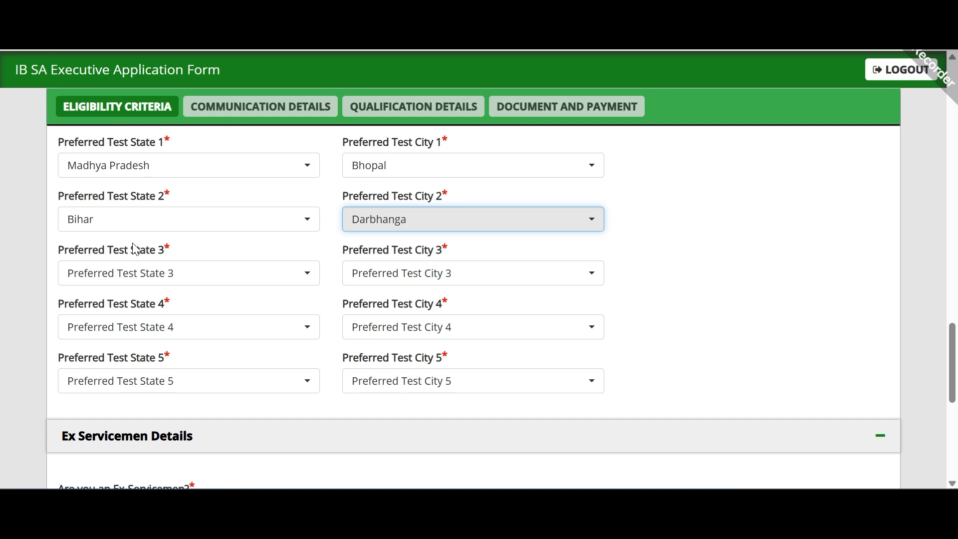
left_click(172, 275)
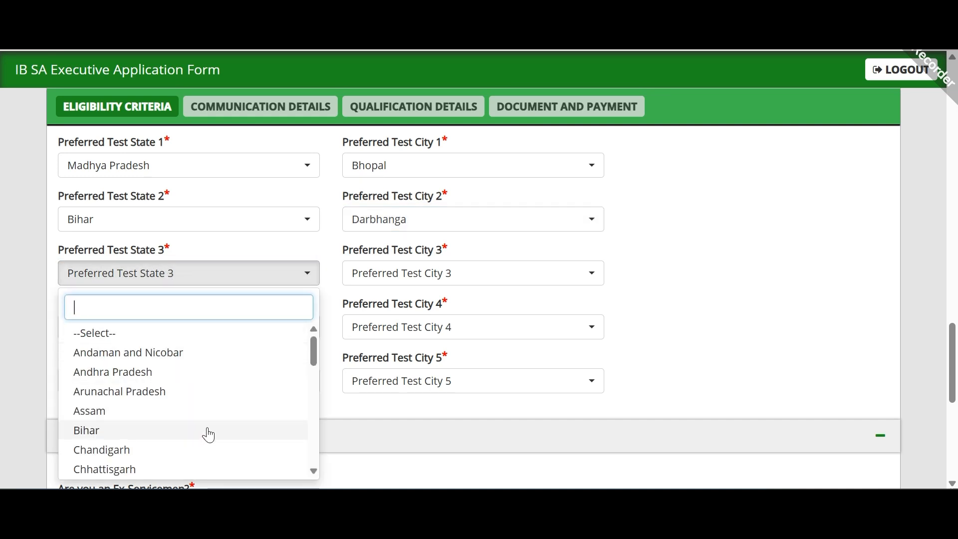
left_click(212, 450)
left_click(456, 276)
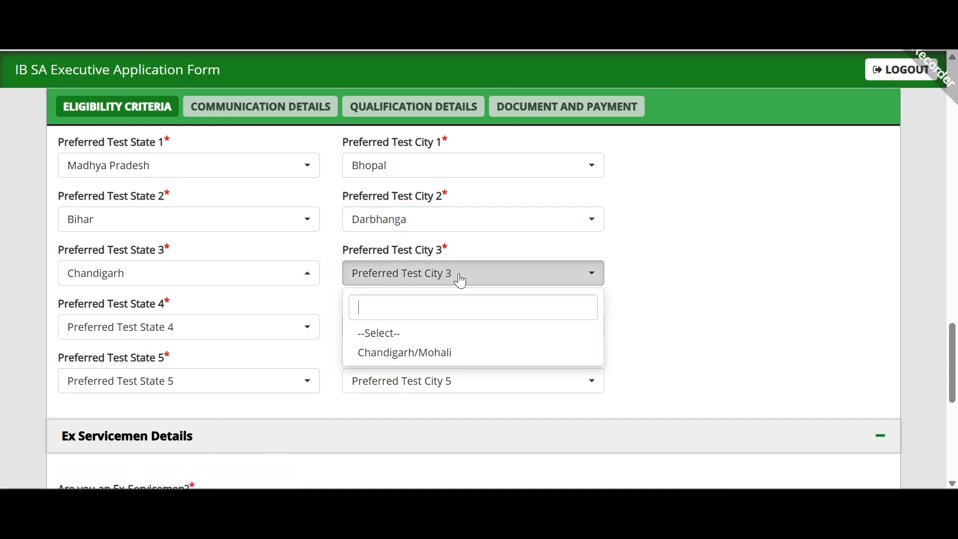
left_click(472, 354)
scroll(201, 241, "down", 1)
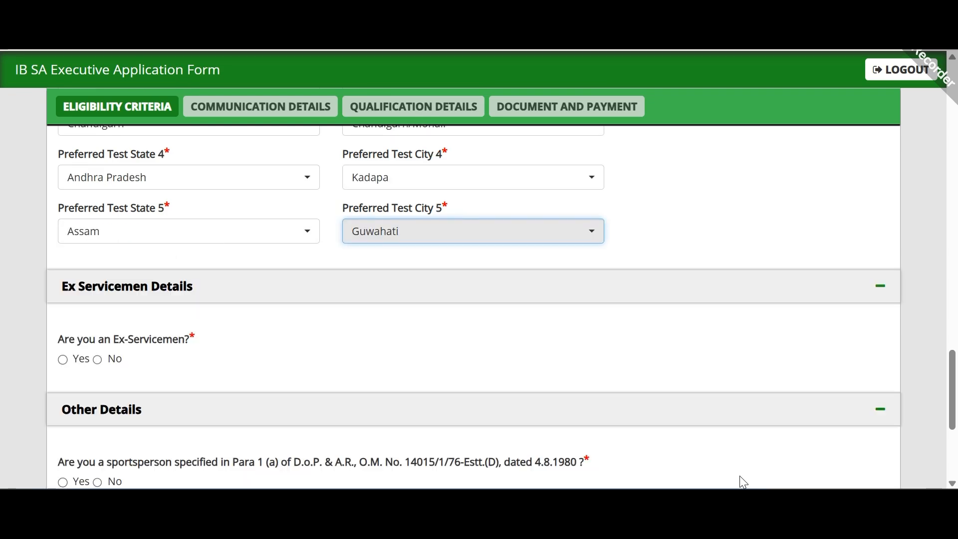
Step: Answer No to the Ex-Servicemen, sportsperson and government servant questions
scroll(499, 323, "up", 3)
scroll(300, 283, "down", 5)
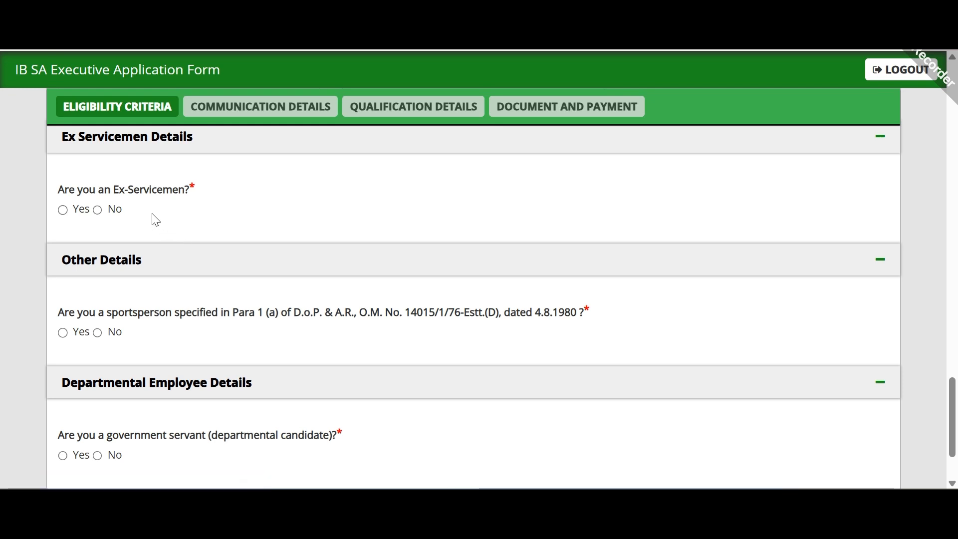
left_click(98, 210)
scroll(234, 260, "down", 2)
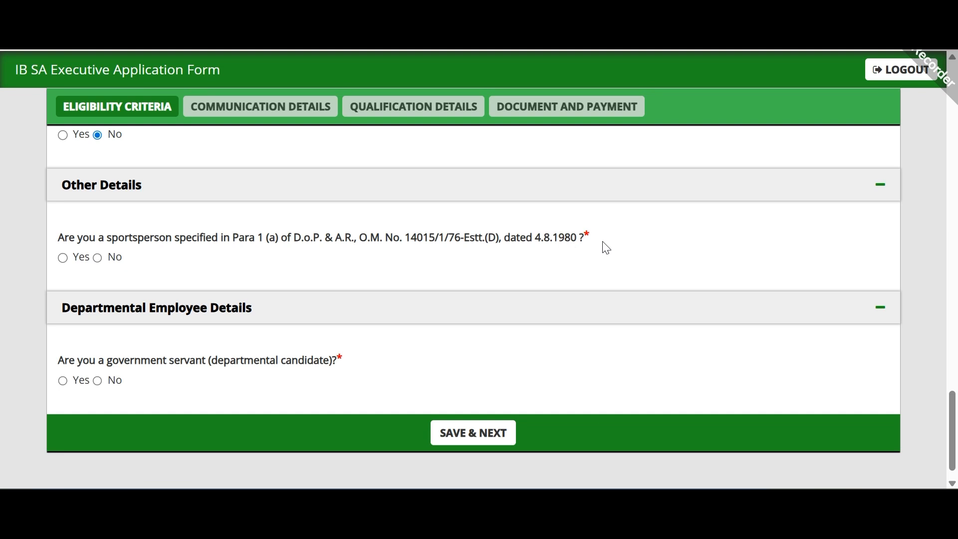
left_click_drag(596, 236, 428, 239)
left_click(259, 247)
left_click(62, 258)
left_click(97, 257)
scroll(171, 260, "down", 1)
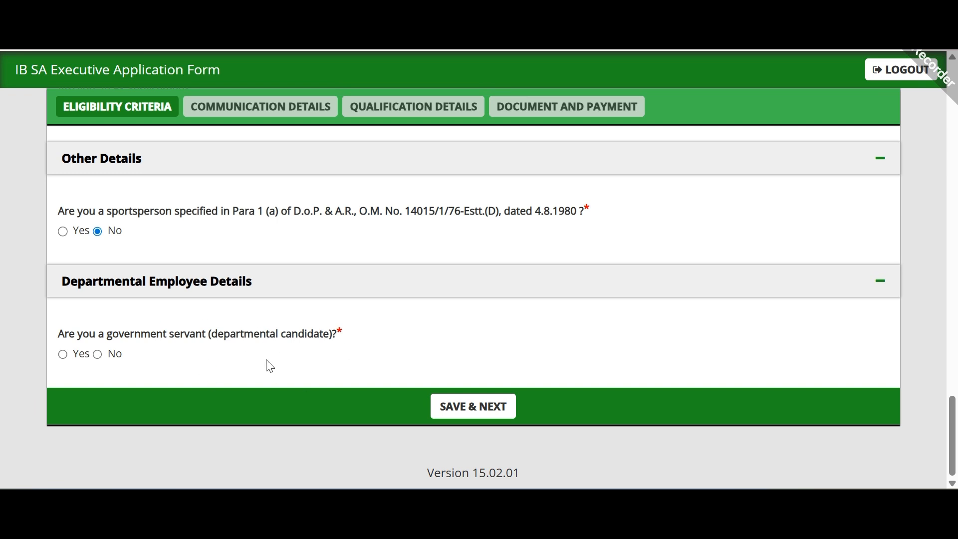
left_click(97, 355)
Step: Save the eligibility details, then fill in correspondence Address Line 1
left_click(476, 419)
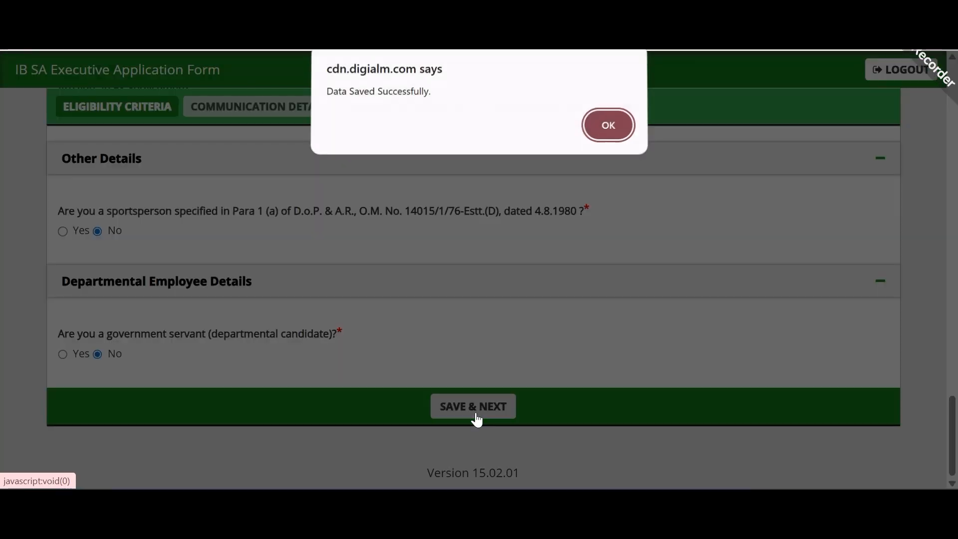
left_click(598, 134)
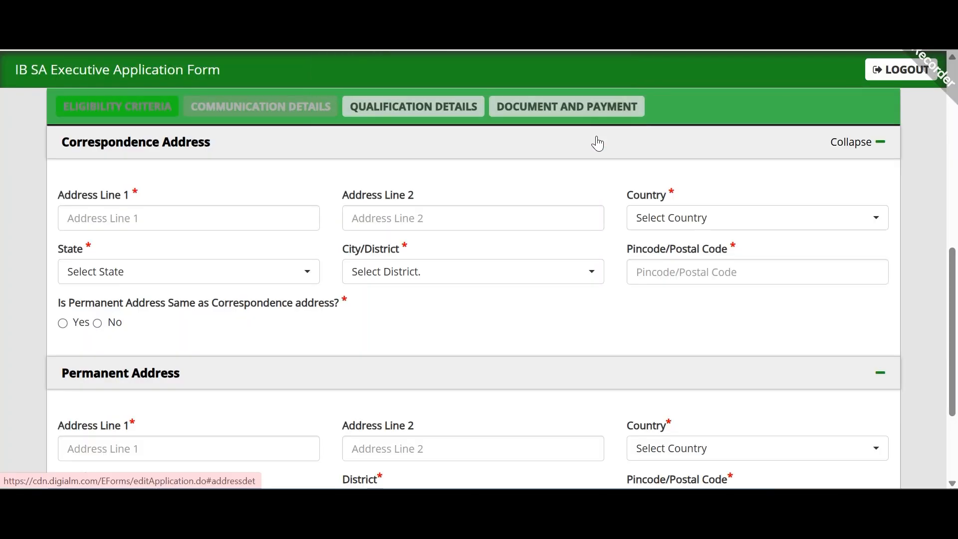
scroll(490, 280, "down", 2)
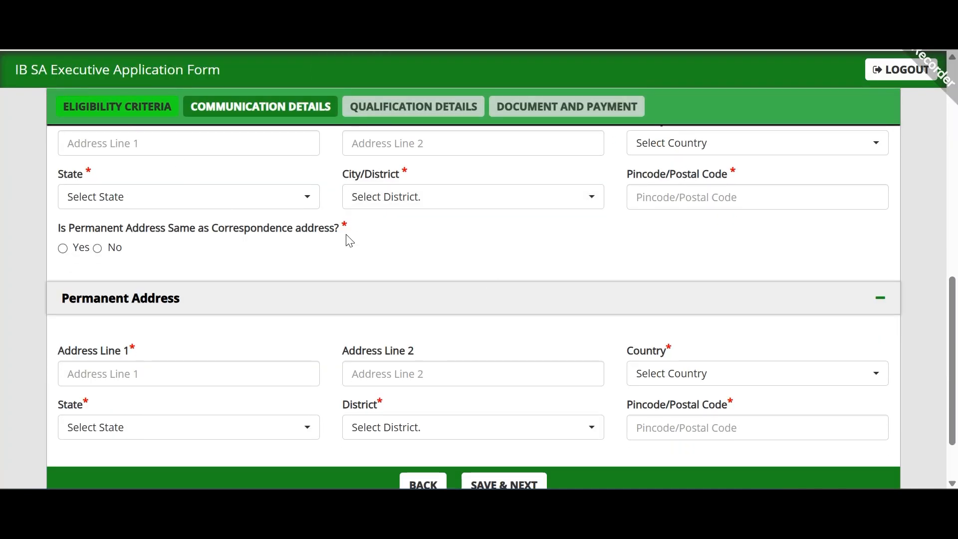
scroll(331, 263, "down", 2)
scroll(333, 265, "up", 5)
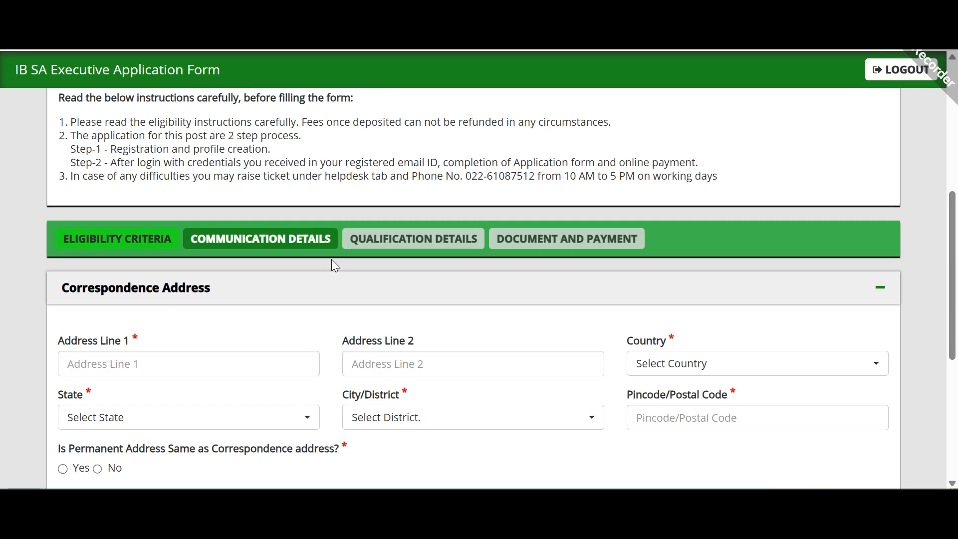
scroll(331, 265, "down", 3)
left_click(185, 211)
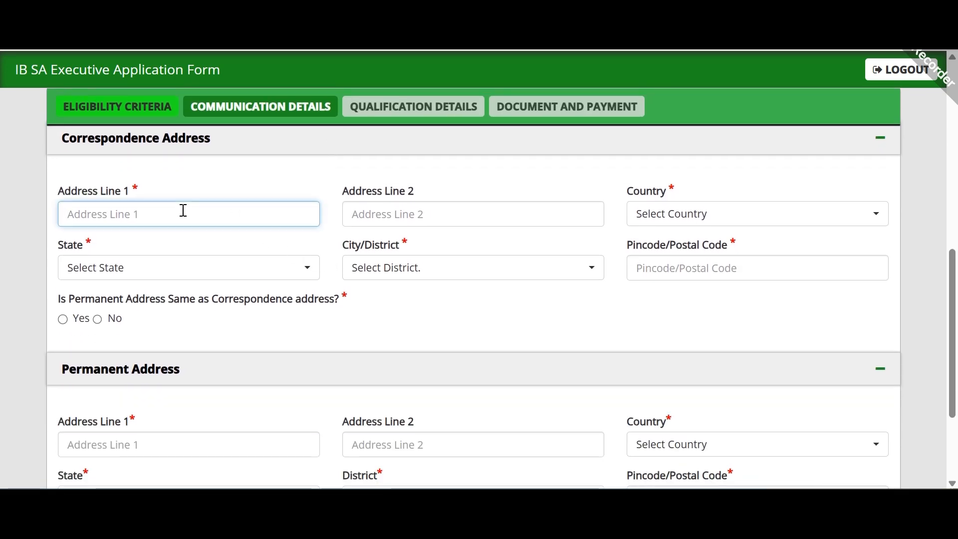
type("PATEL")
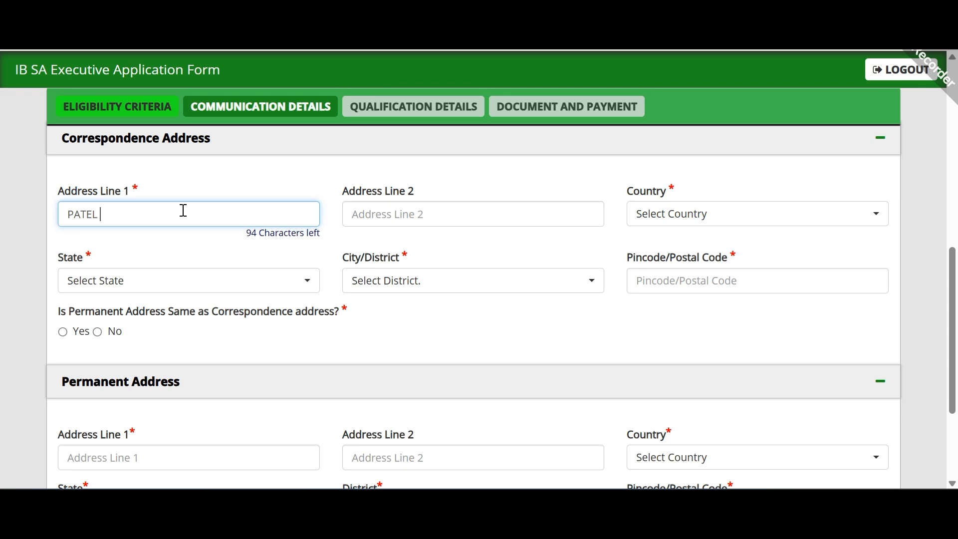
Step: Set the correspondence country to India and the state to Madhya Pradesh
left_click(678, 219)
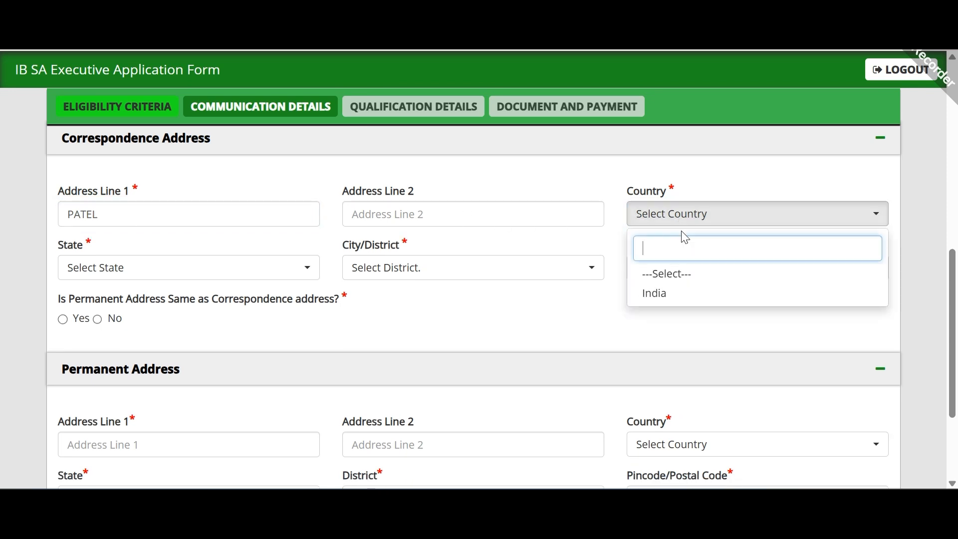
left_click(691, 293)
left_click(268, 270)
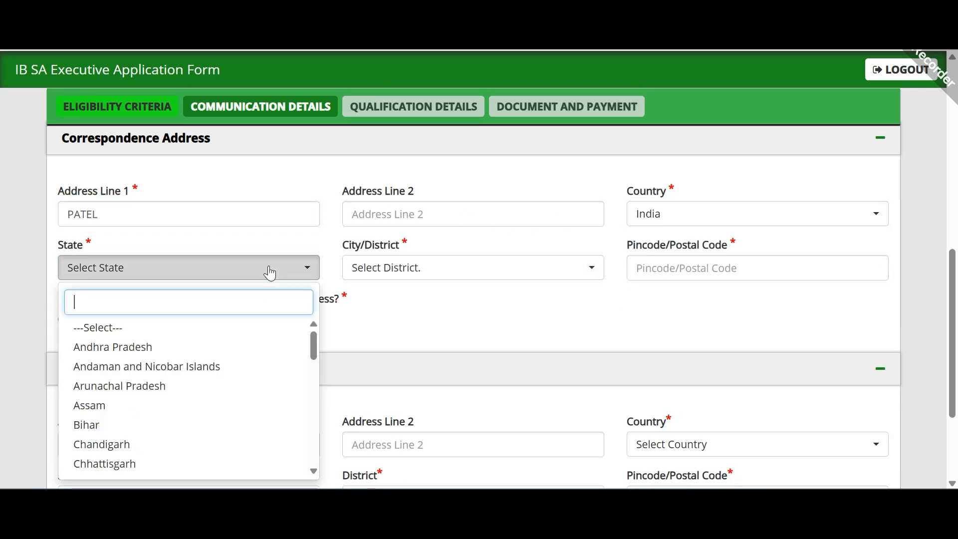
type("M")
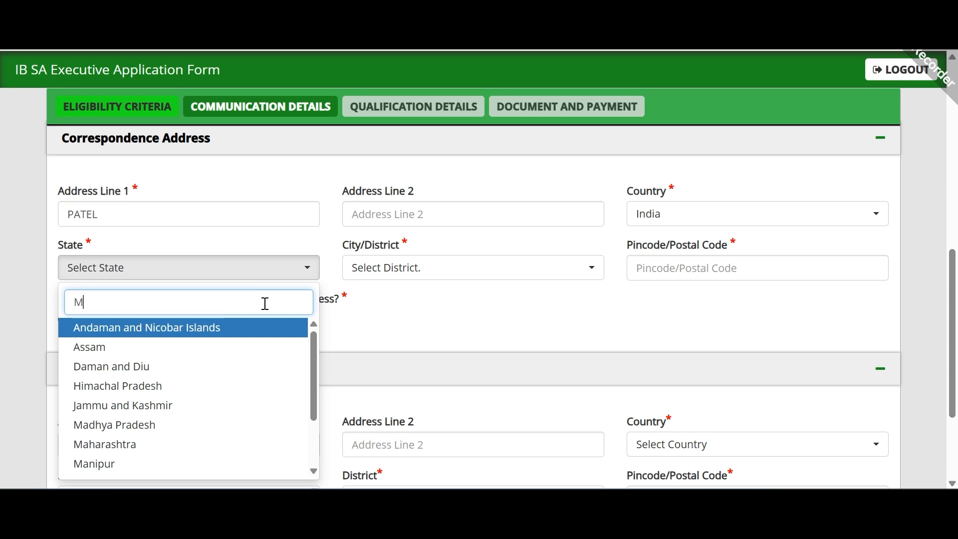
key("Down")
key("Down")
key("Down")
key("Down")
key("Down")
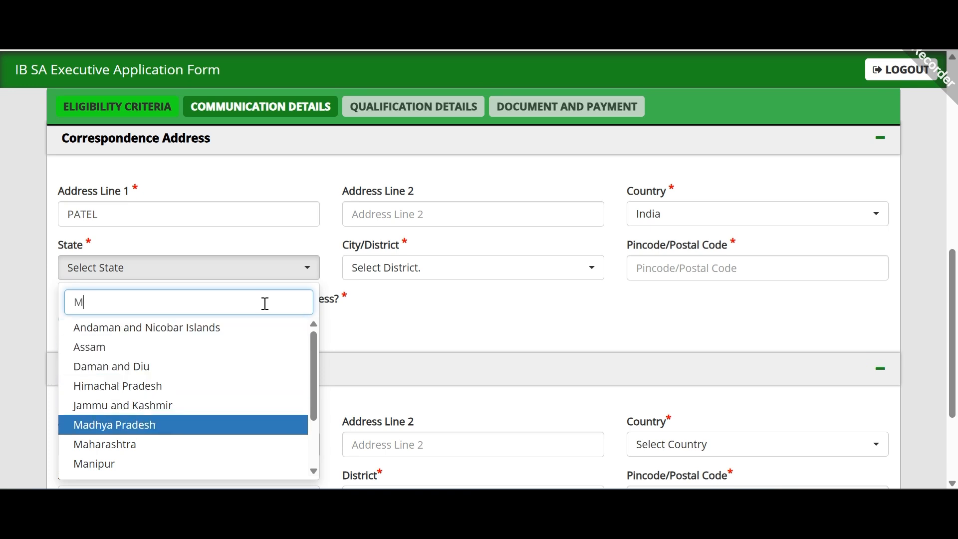
key("Return")
key("Return")
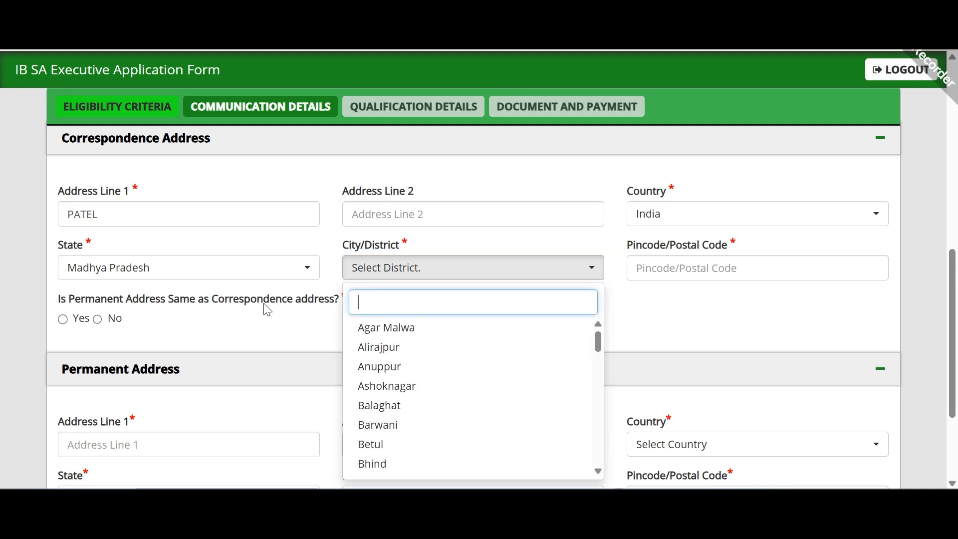
Step: Pick Hoshangabad as the correspondence district from the searchable list
type("H")
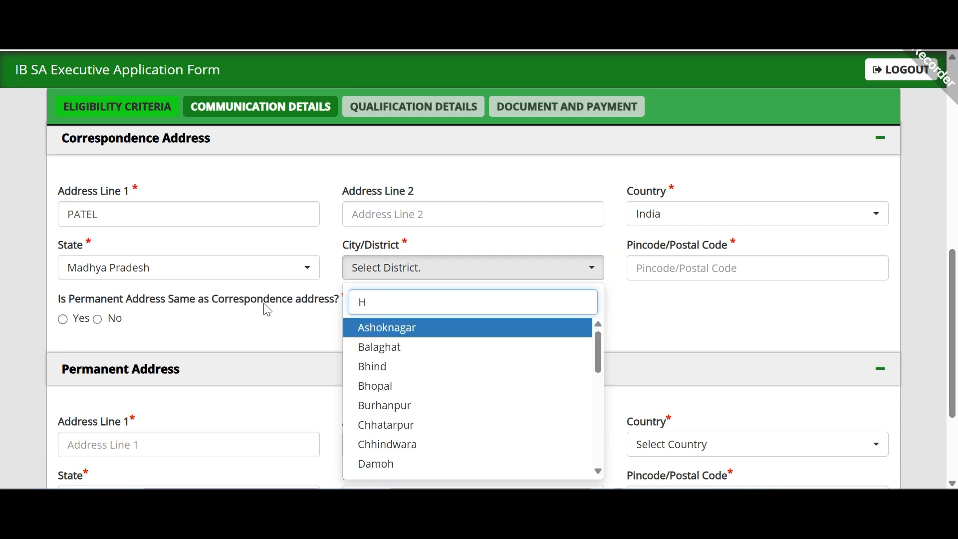
key("Down")
key("Down")
key("Down")
key("Down")
key("Down")
key("BackSpace")
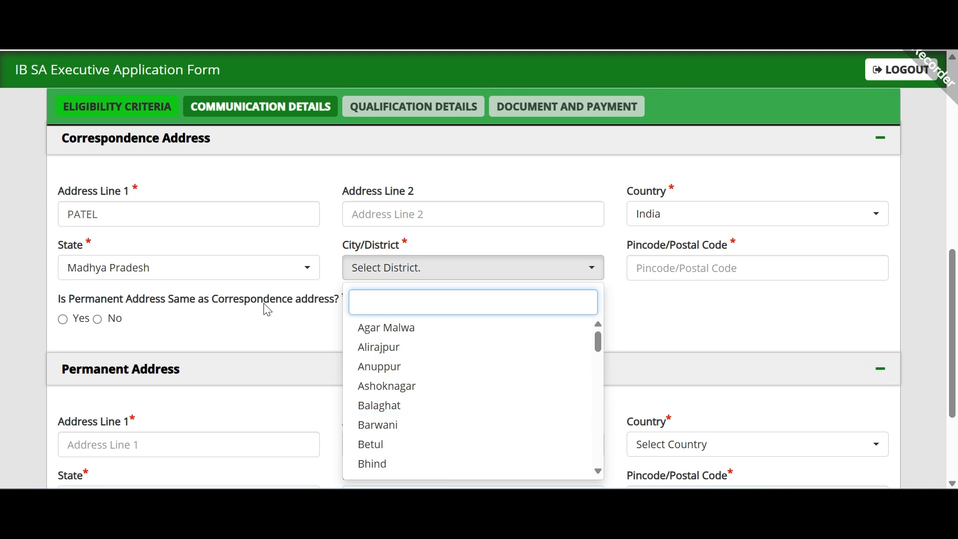
type("N")
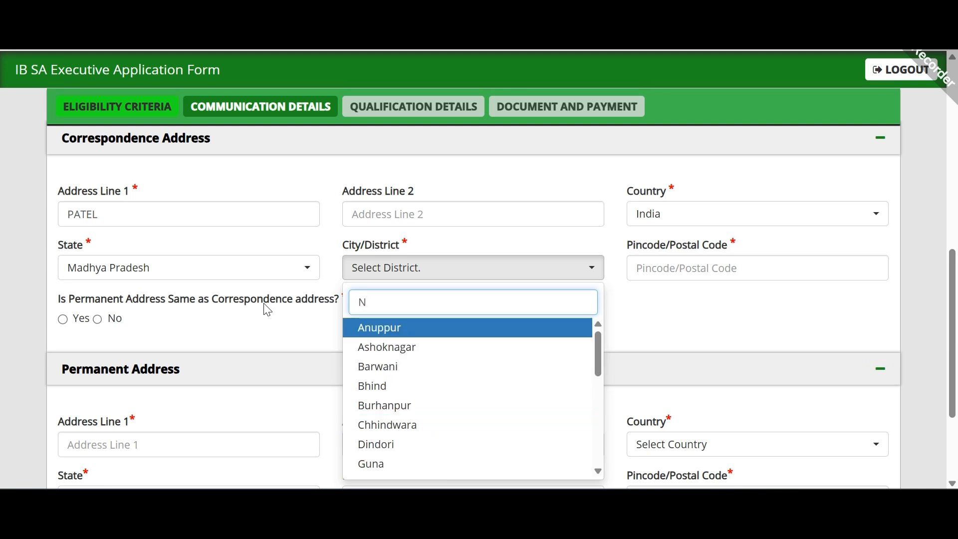
key("Down")
key("Down")
key("Down")
key("Down")
key("Down")
key("Down")
key("Down")
key("Down")
key("Down")
key("Down")
key("Down")
key("Down")
key("Down")
key("Down")
key("Down")
key("Down")
key("Down")
key("Down")
key("Down")
key("Down")
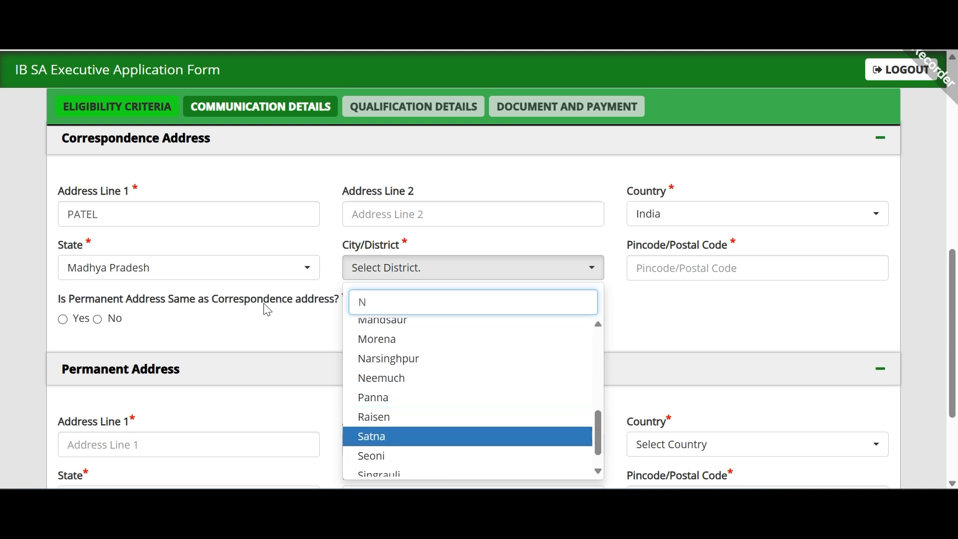
key("Down")
key("Down")
key("Down")
key("BackSpace")
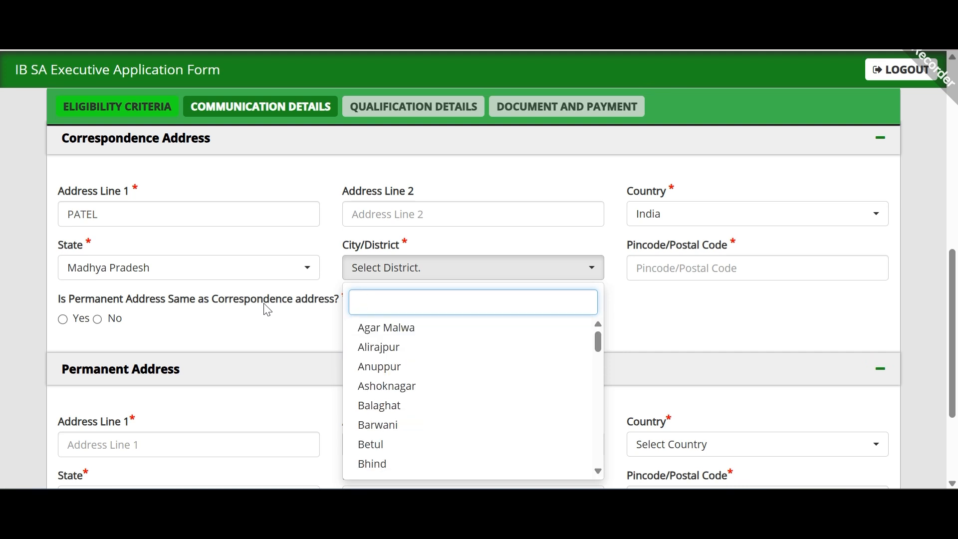
type("H")
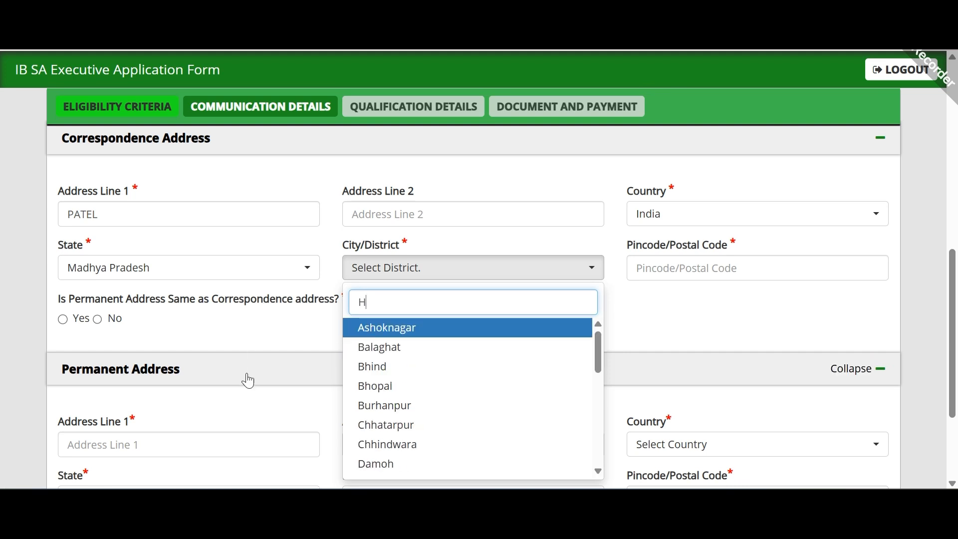
scroll(381, 387, "down", 3)
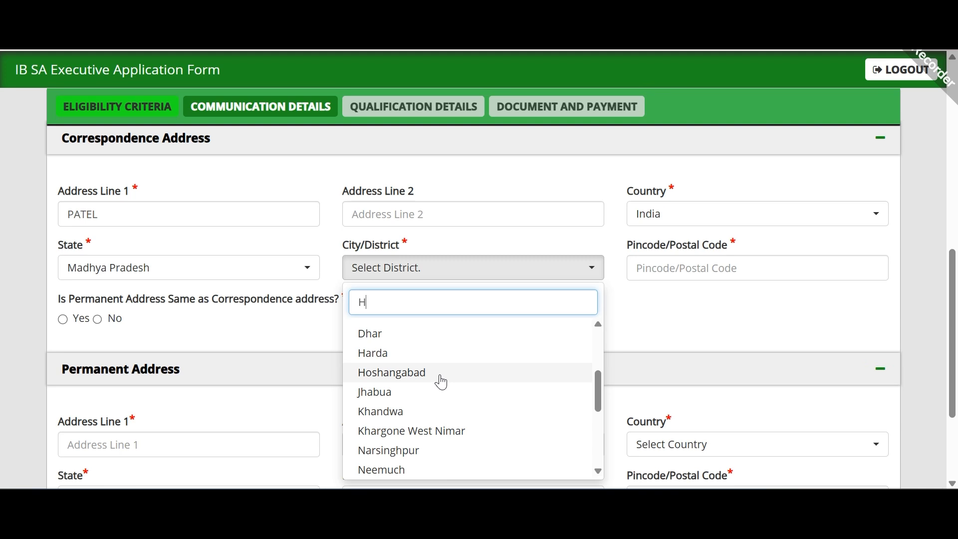
left_click(438, 384)
left_click(743, 260)
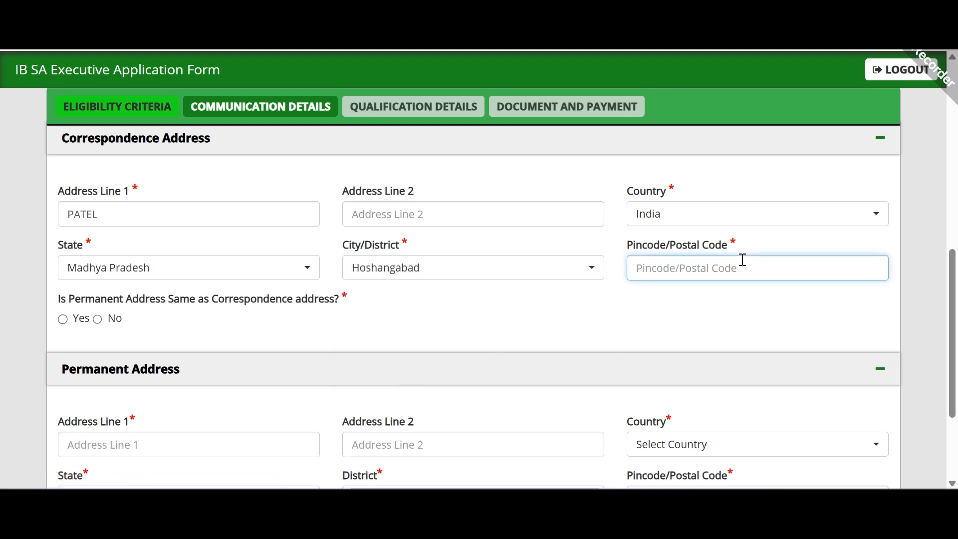
Step: Enter pincode 323211, mark the permanent address same as correspondence, and save
type("323211")
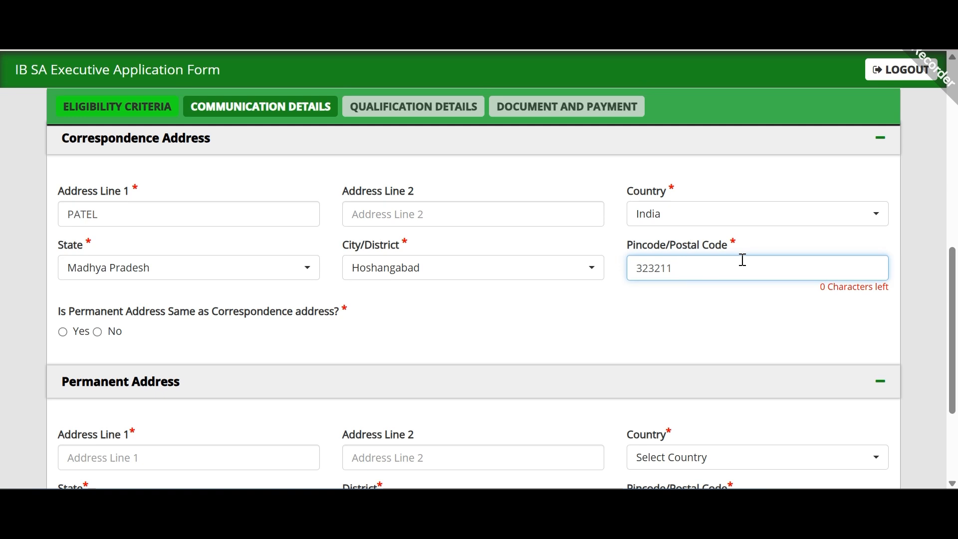
scroll(673, 289, "down", 3)
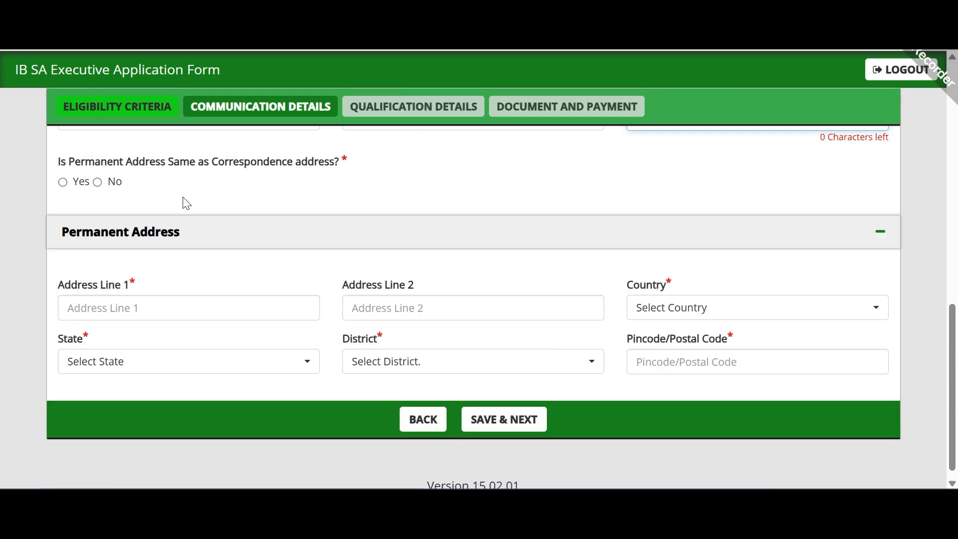
scroll(207, 263, "up", 3)
scroll(163, 285, "down", 2)
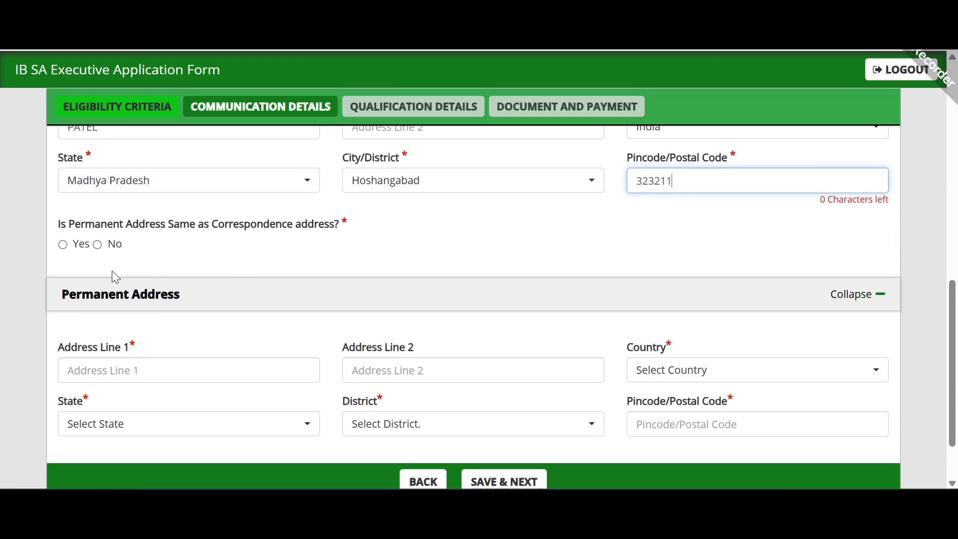
scroll(364, 216, "up", 2)
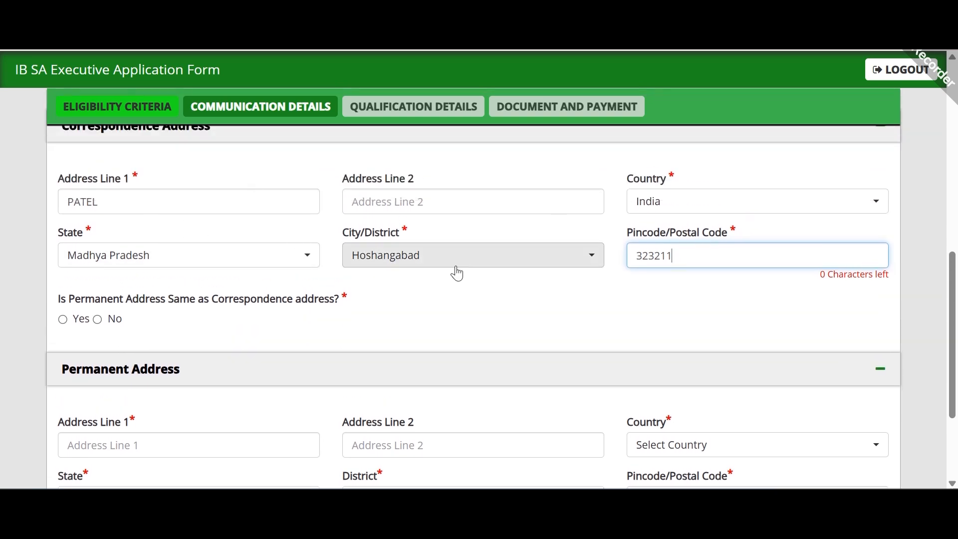
scroll(355, 298, "down", 2)
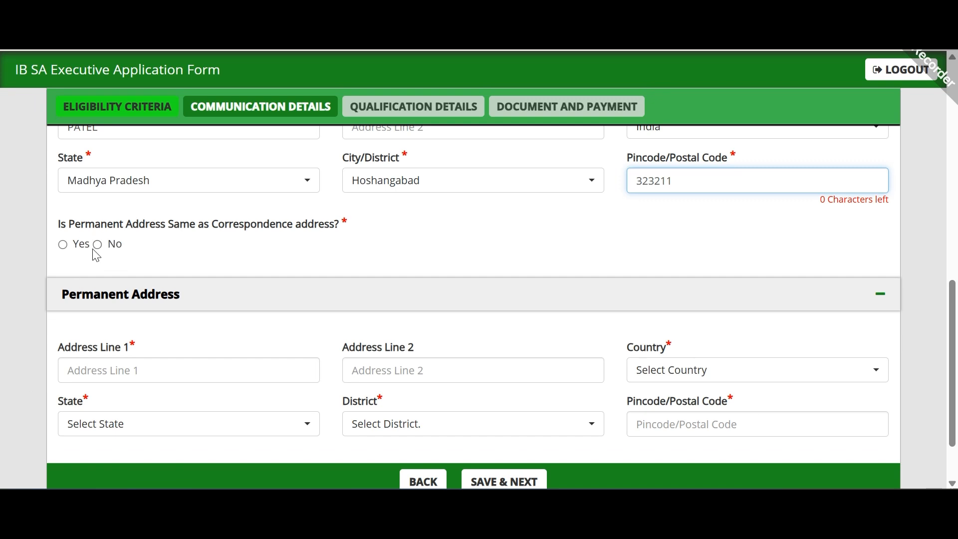
left_click(64, 245)
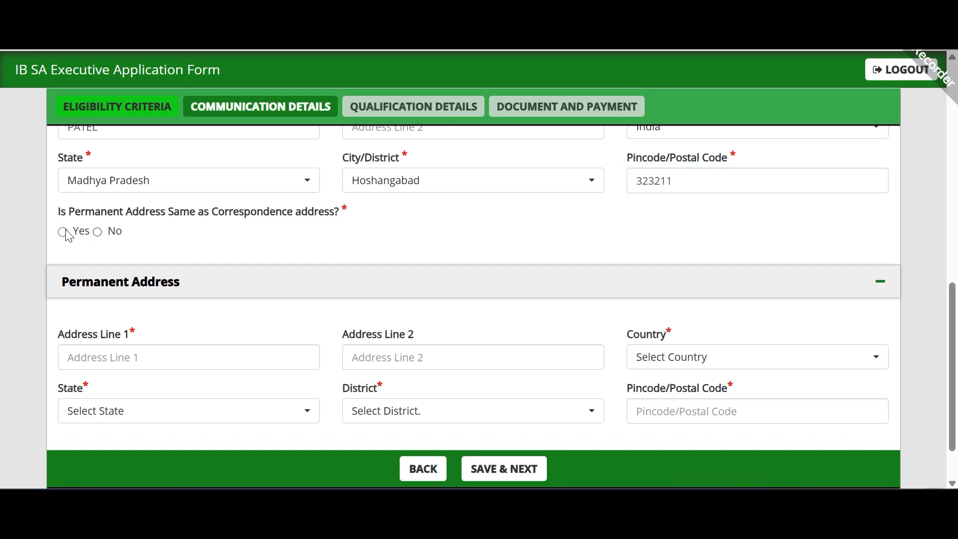
left_click(64, 232)
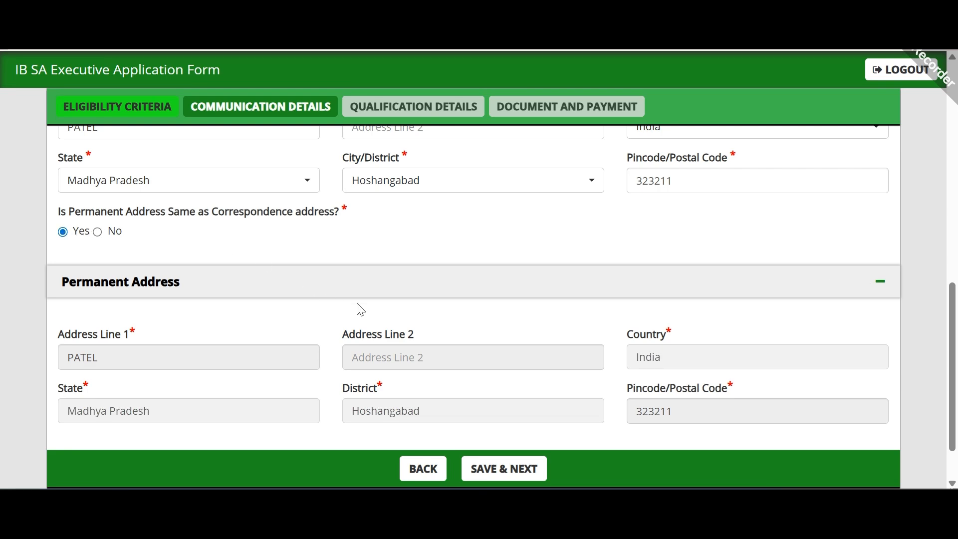
scroll(484, 299, "down", 2)
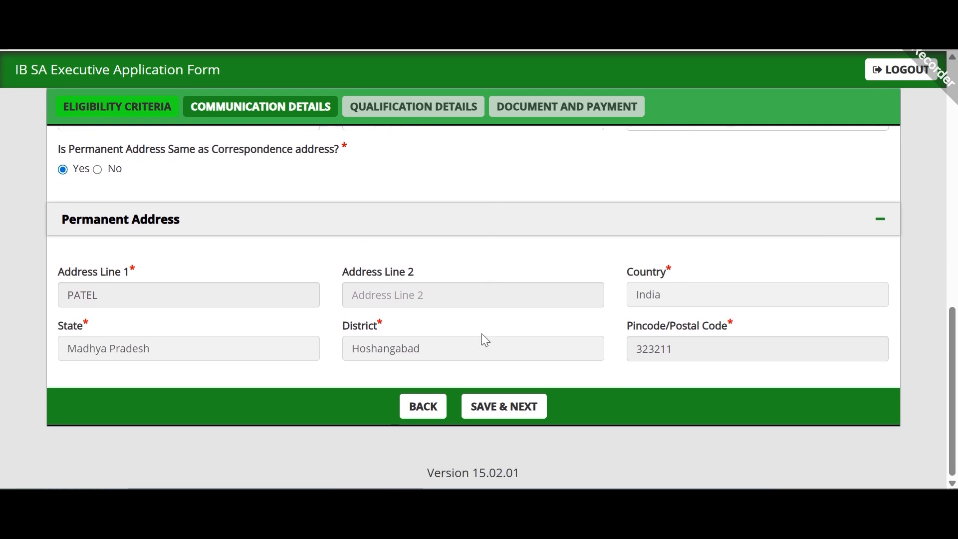
left_click(491, 408)
Step: Enter 10th board MP BORD with passing month and year July 2021
left_click(607, 129)
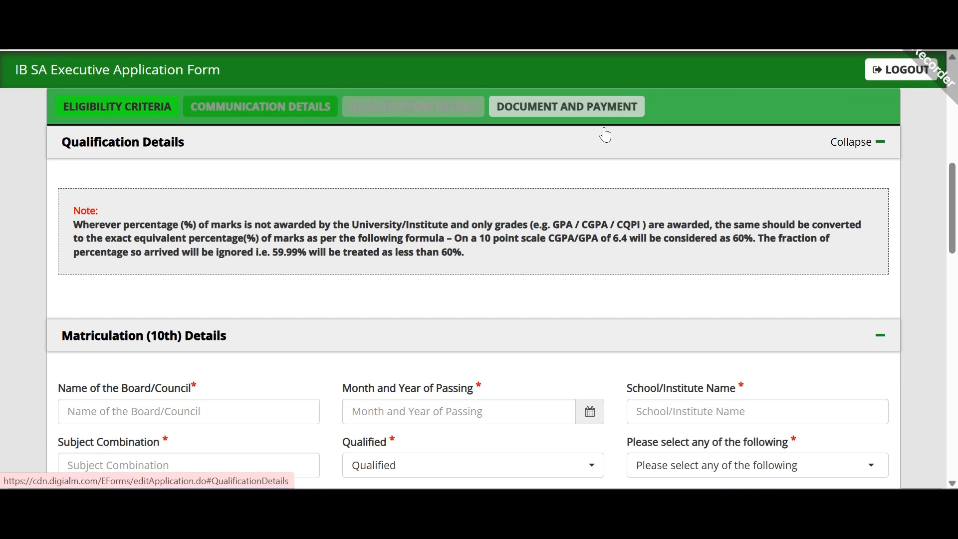
scroll(379, 303, "down", 3)
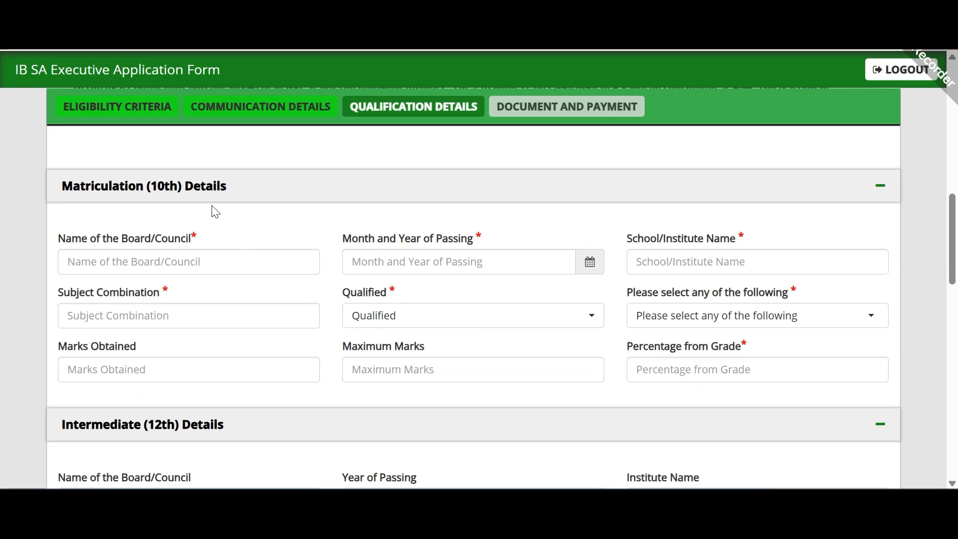
scroll(216, 212, "up", 2)
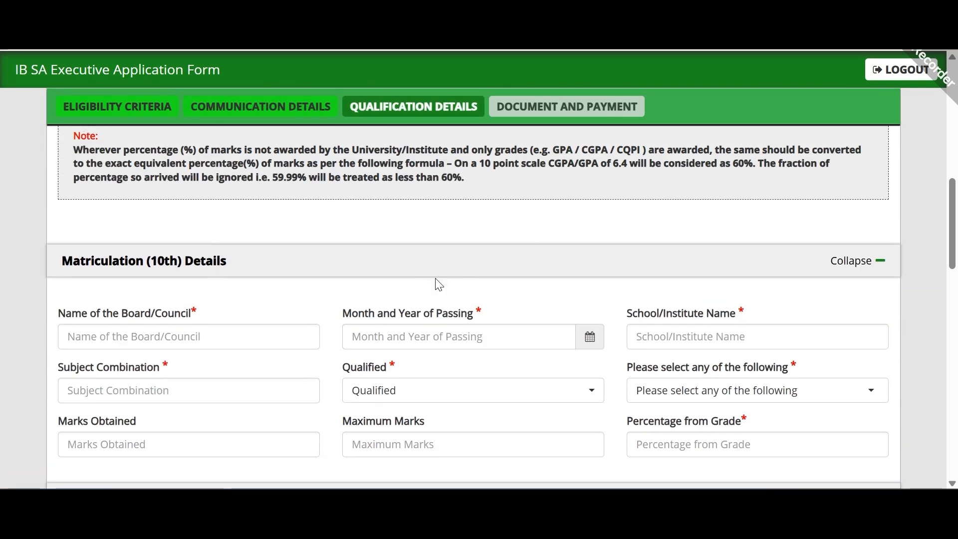
scroll(440, 284, "down", 3)
scroll(238, 220, "up", 2)
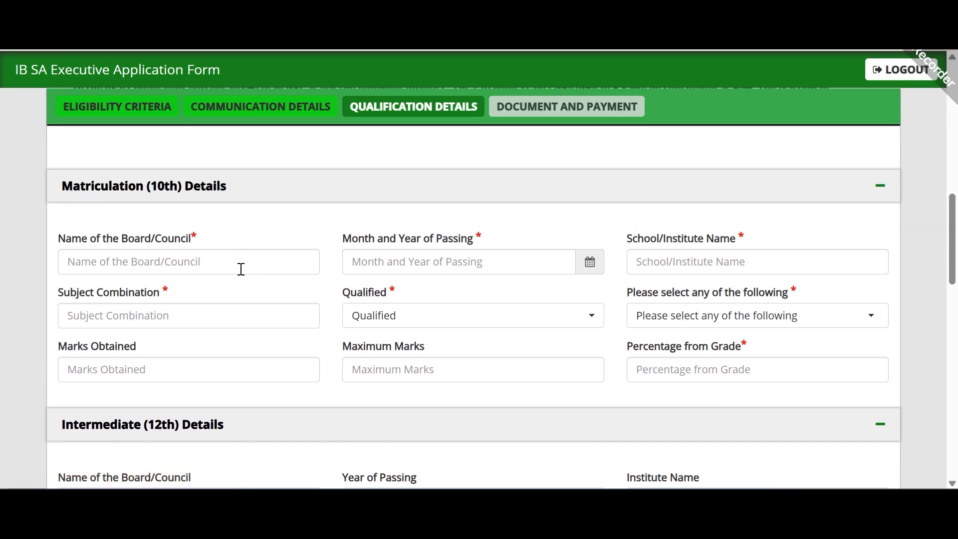
left_click(241, 269)
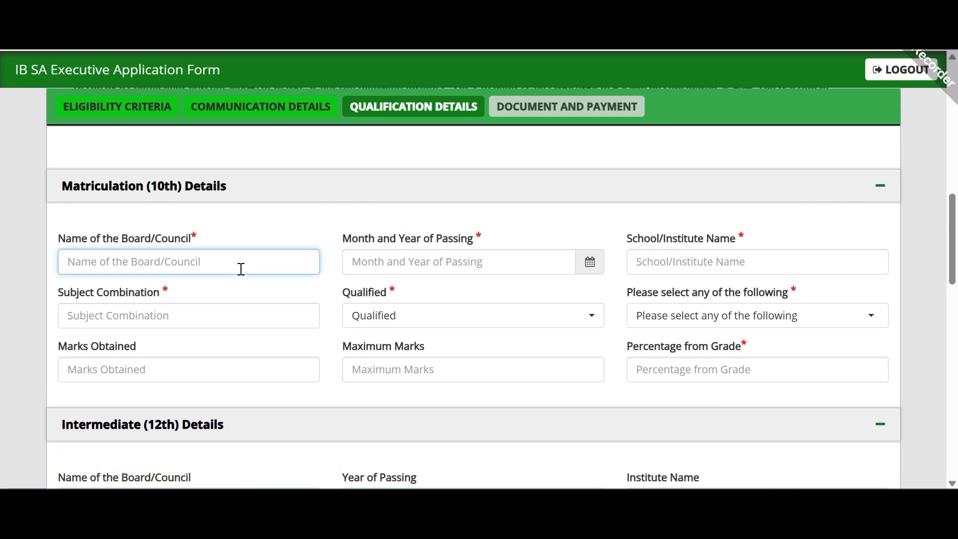
type("MOP")
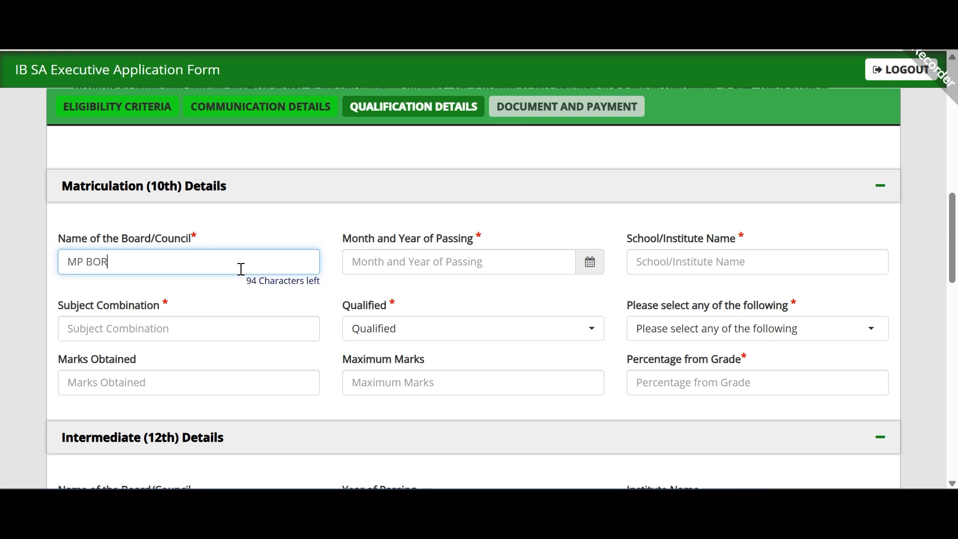
key("Tab")
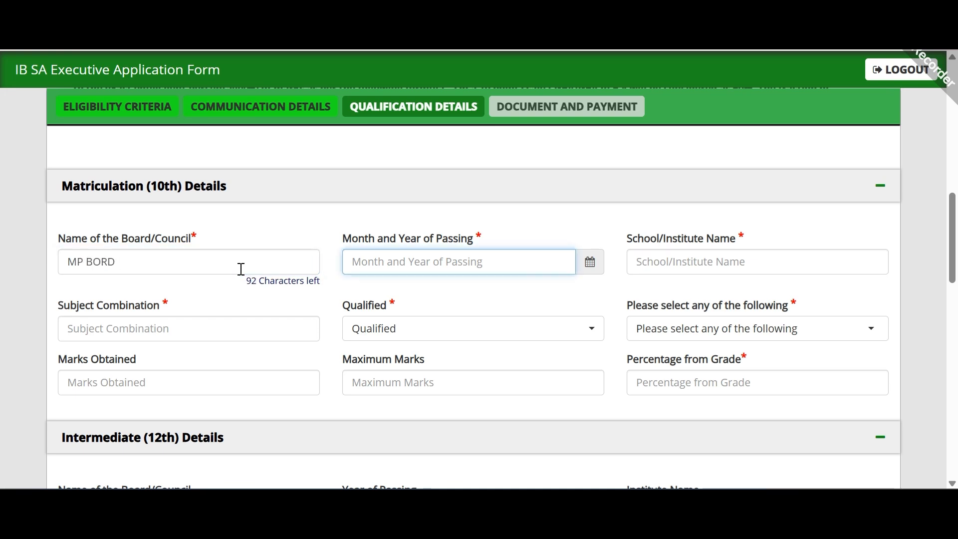
left_click(590, 261)
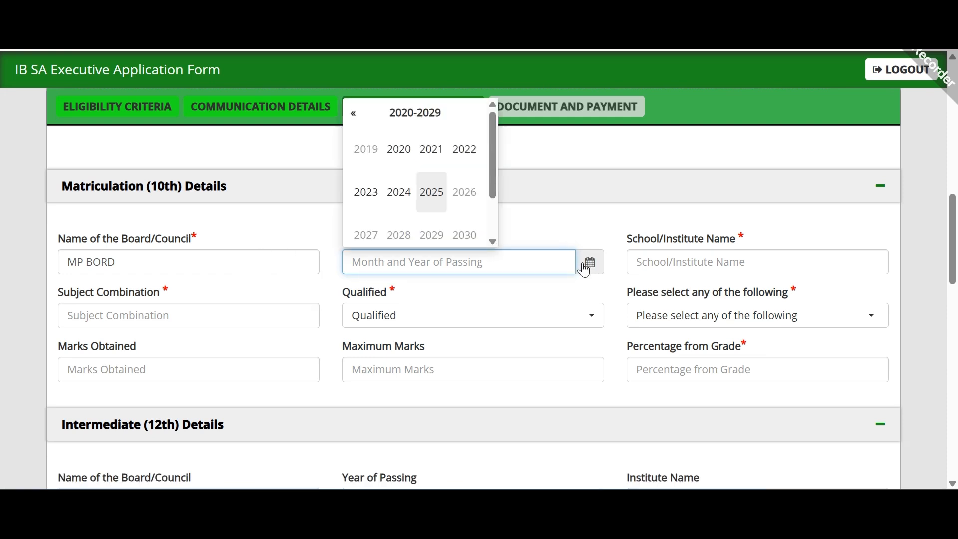
left_click(444, 153)
left_click(431, 192)
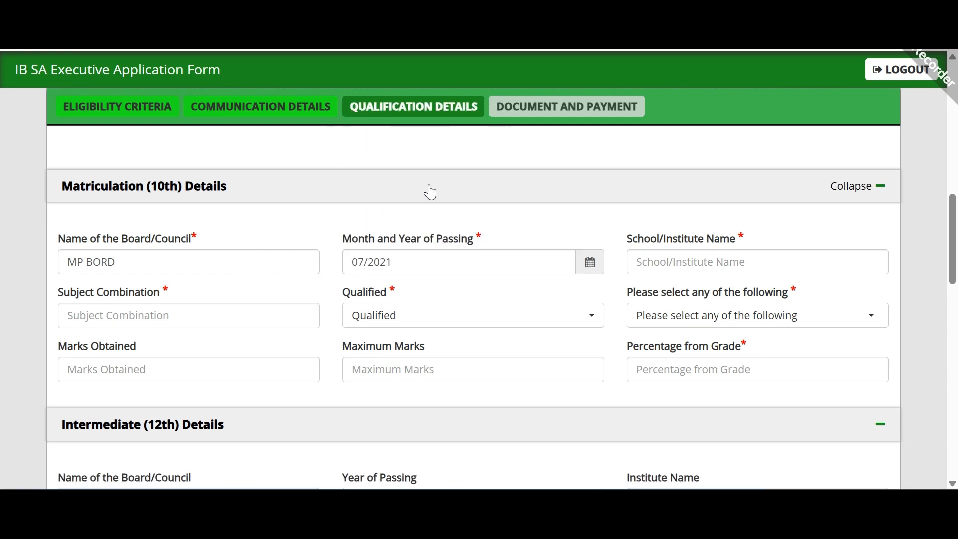
Step: Enter 10th school GOVT BOYS and subject combination MATH, ENGLISH
left_click(701, 258)
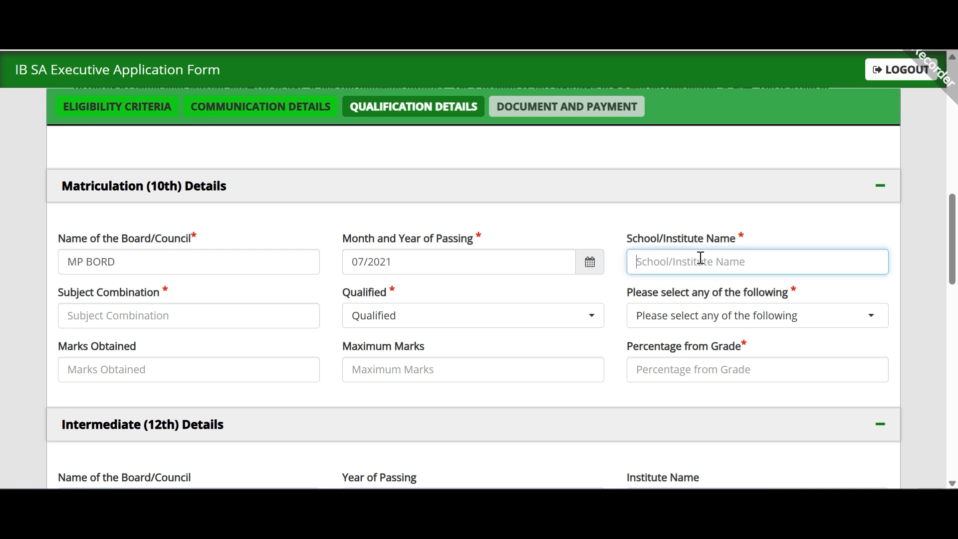
type("HO")
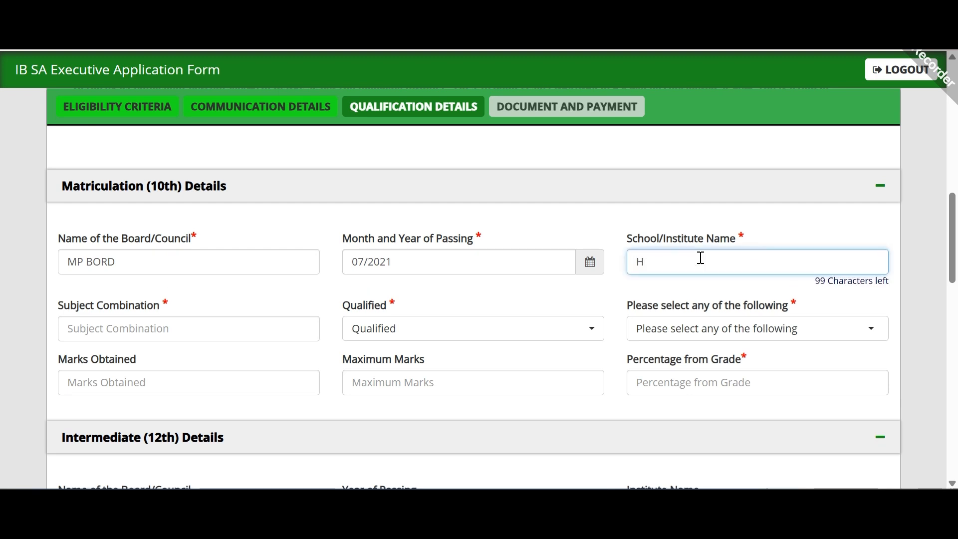
key("BackSpace")
type("GOVT BOYS")
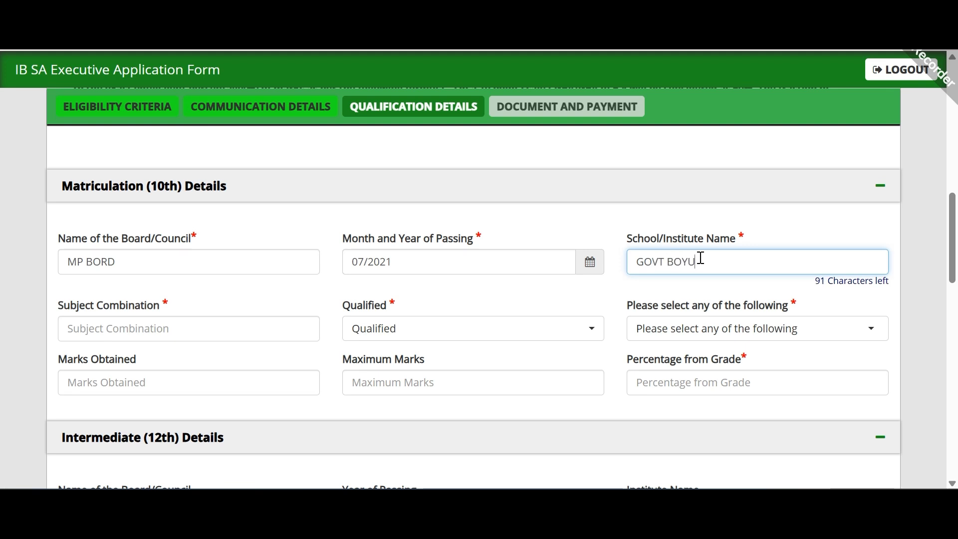
key("Tab")
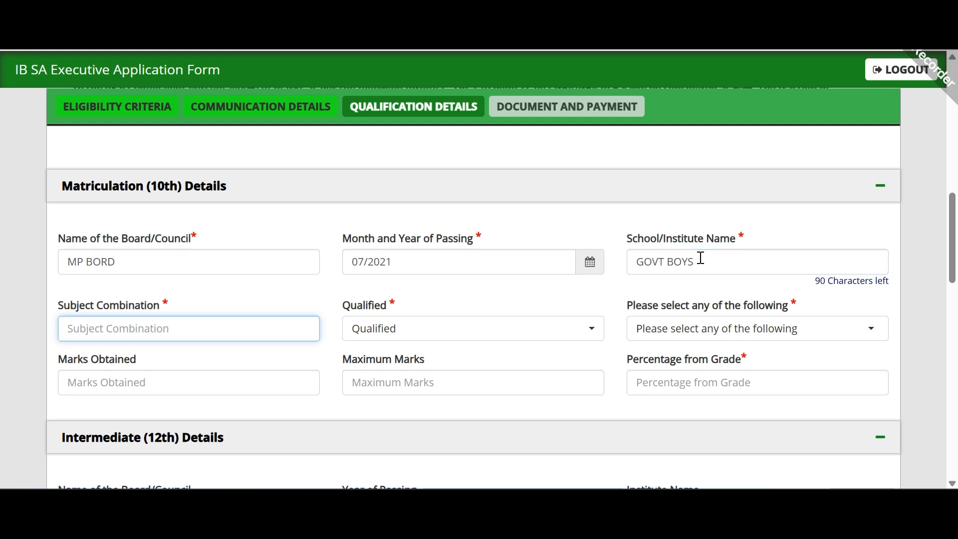
type("MATHS")
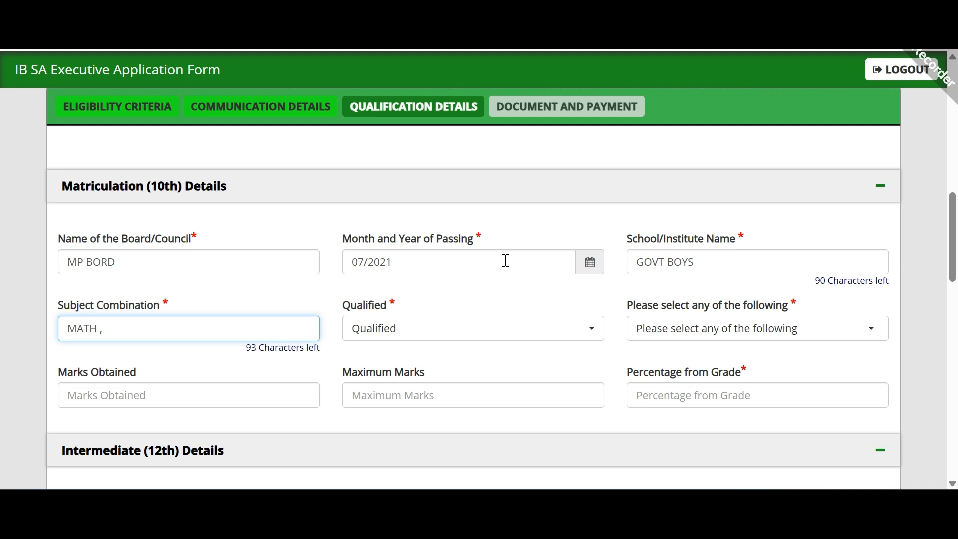
type(", ENGLI")
type("SH")
key("Tab")
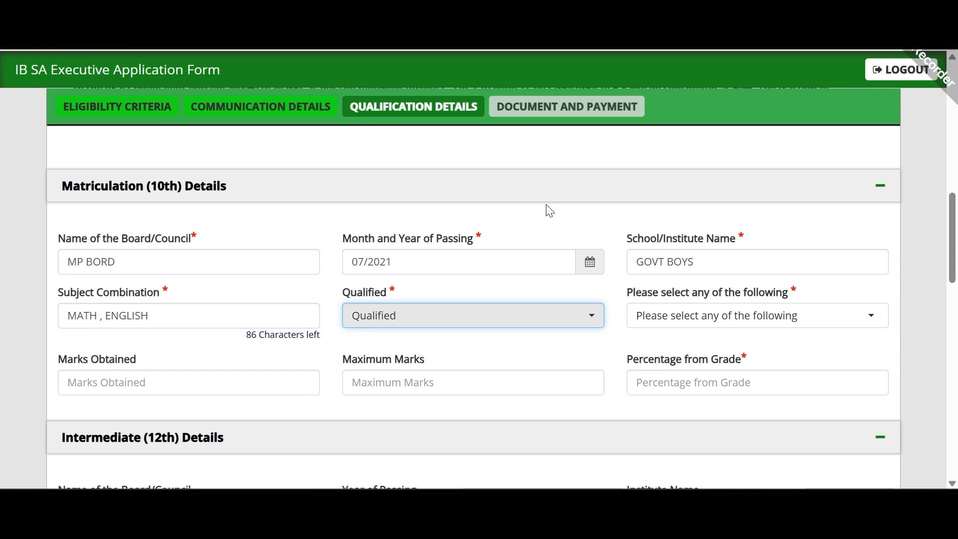
Step: Mark the 10th result as Pass with Percentage grading
scroll(535, 211, "down", 2)
scroll(534, 212, "up", 1)
left_click(550, 251)
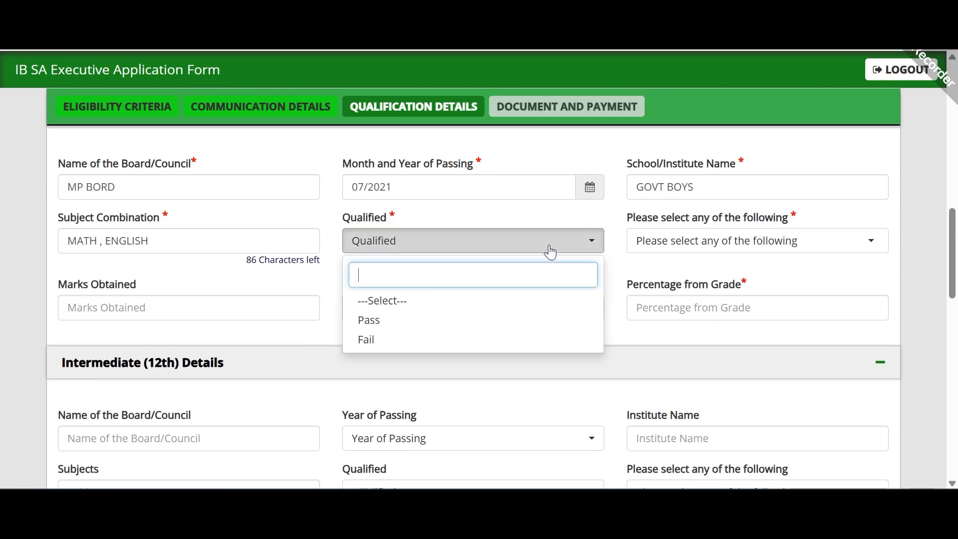
left_click(529, 322)
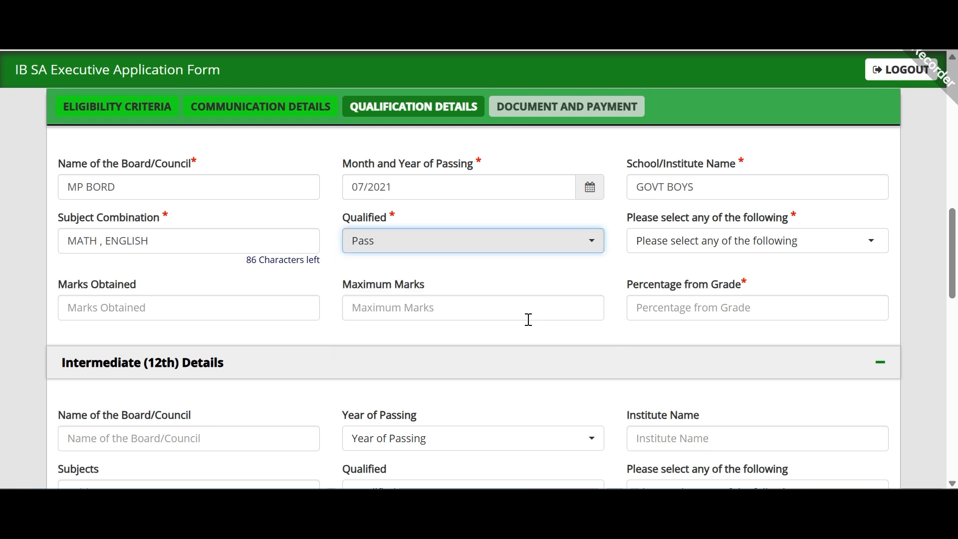
left_click(727, 243)
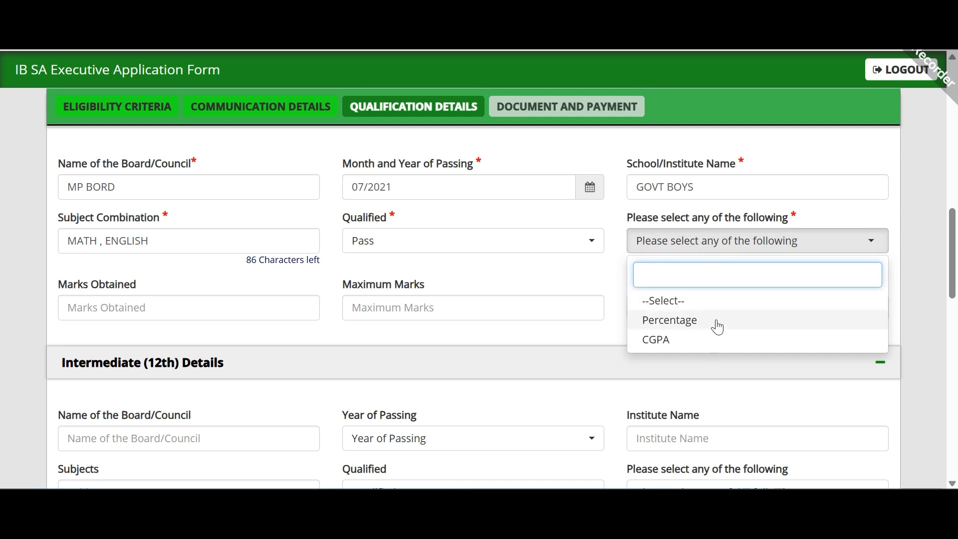
left_click(717, 326)
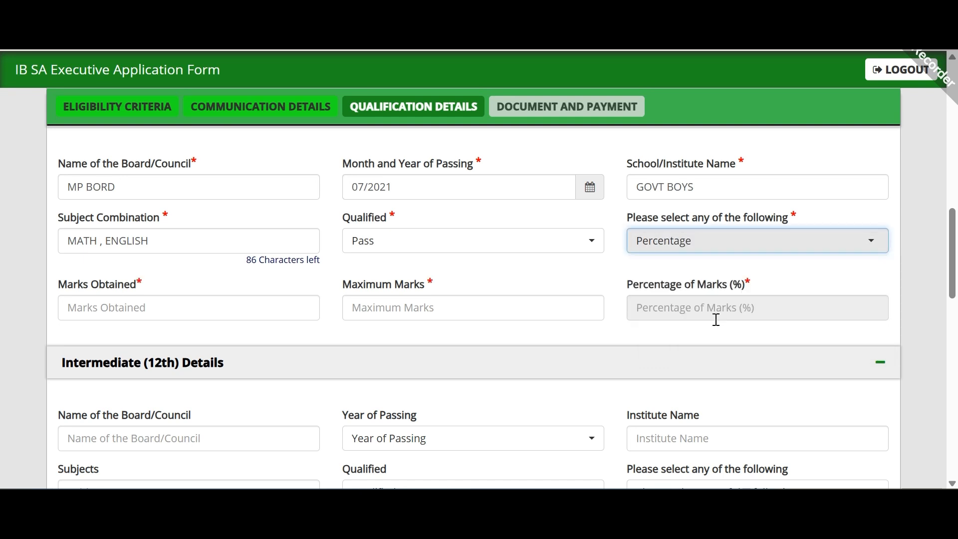
Step: Enter 10th marks 300 out of 500 so the percentage computes to 60.00
left_click(230, 309)
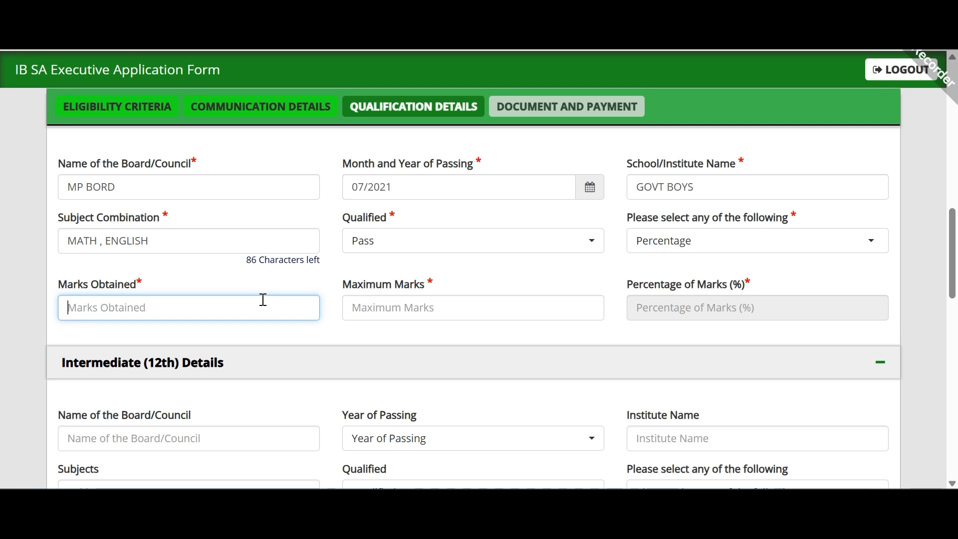
type("300")
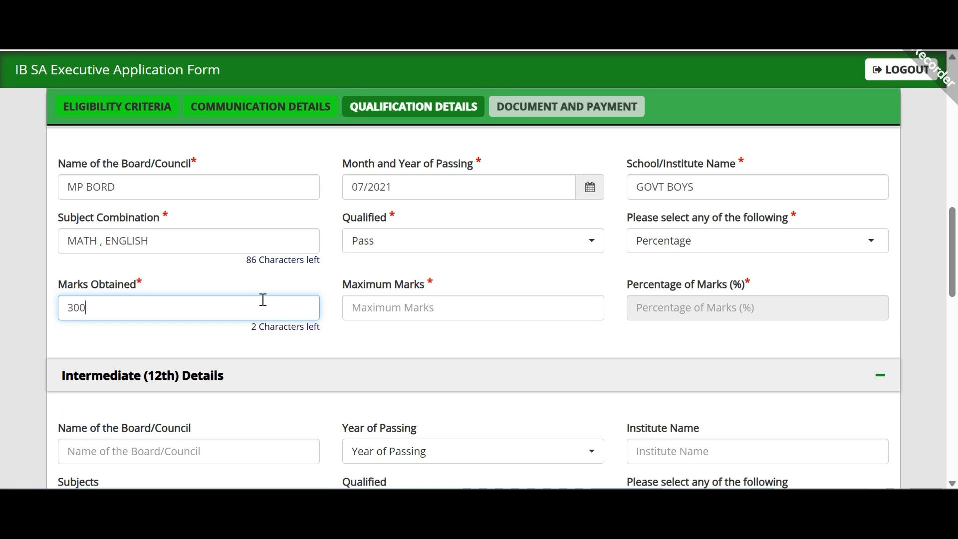
left_click(418, 295)
type("500")
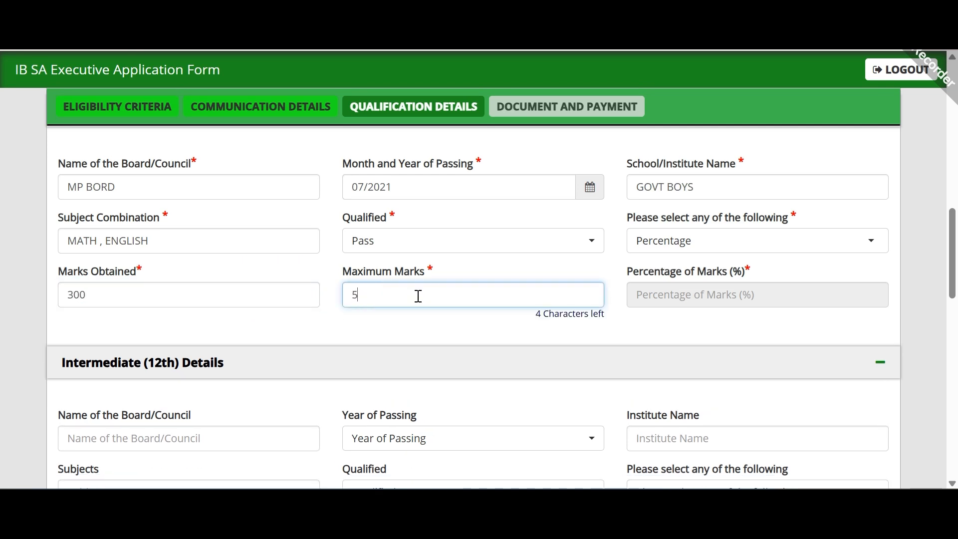
left_click(526, 340)
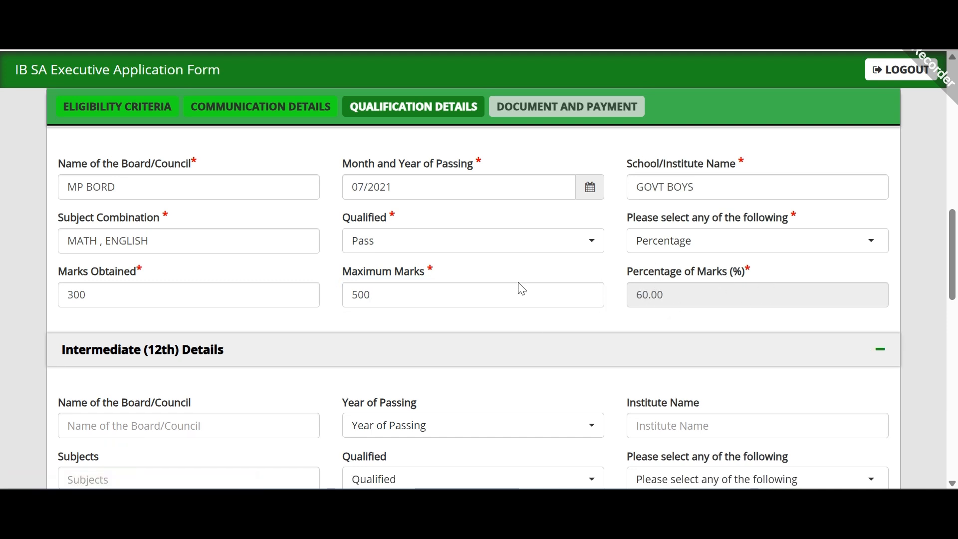
Step: Enter 12th board MP BORAD and year of passing 2023
scroll(539, 296, "down", 3)
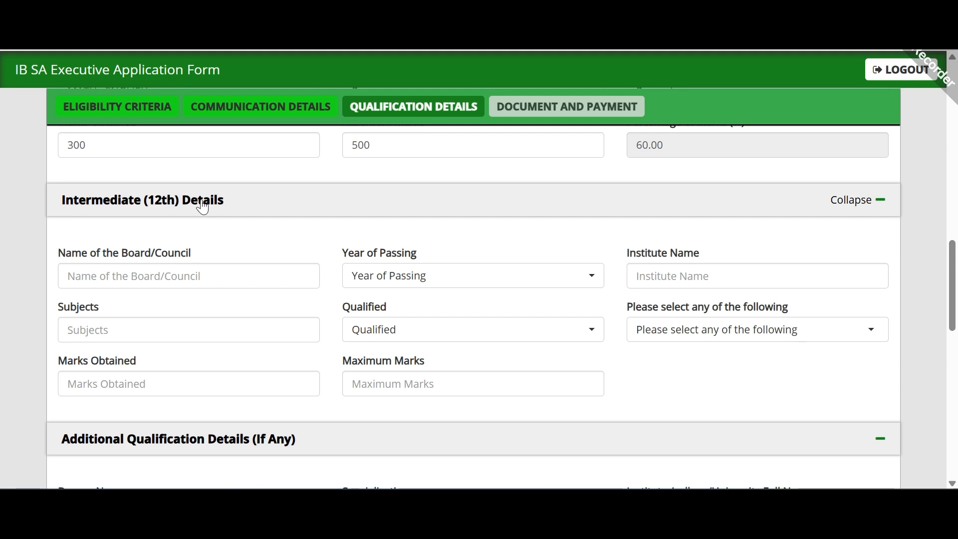
scroll(402, 218, "up", 3)
scroll(370, 295, "down", 4)
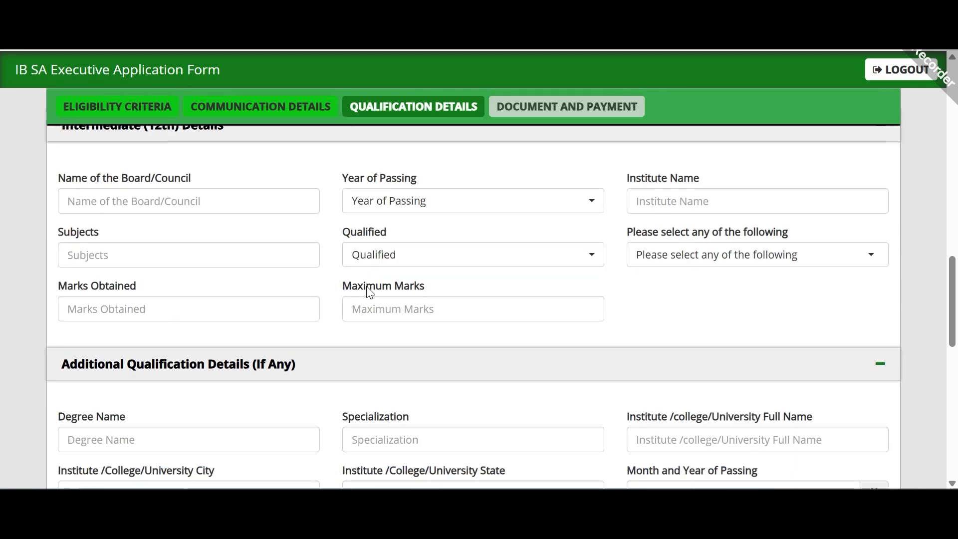
left_click(258, 197)
type("MP BORAD")
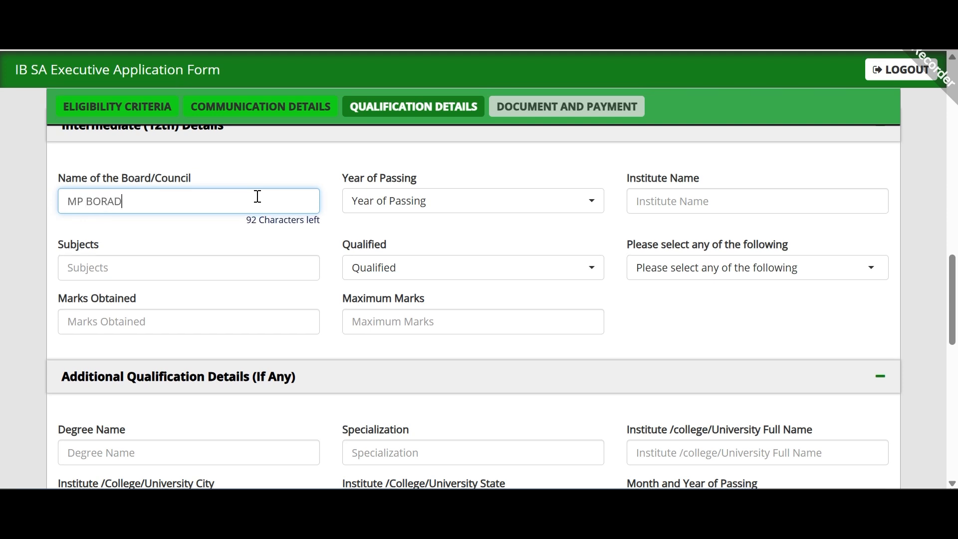
left_click(460, 197)
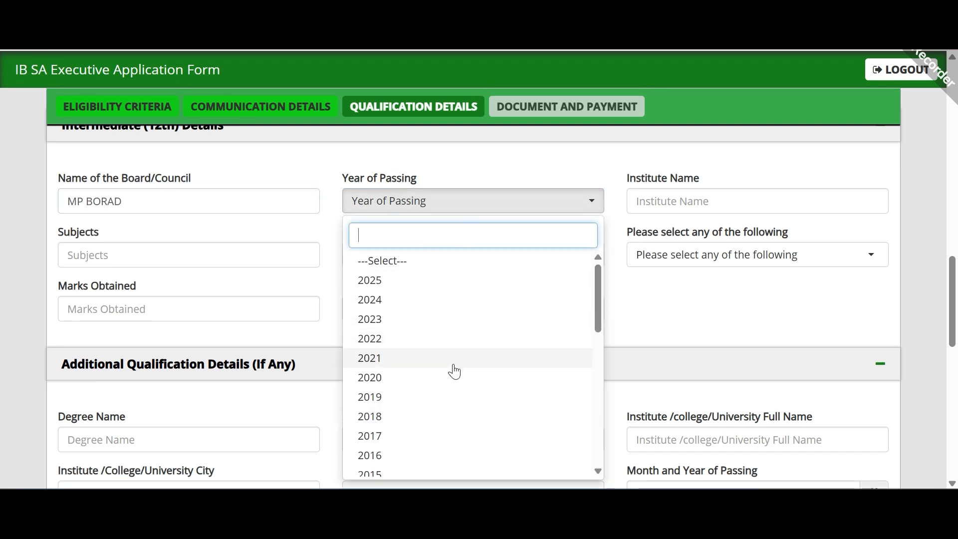
left_click(457, 321)
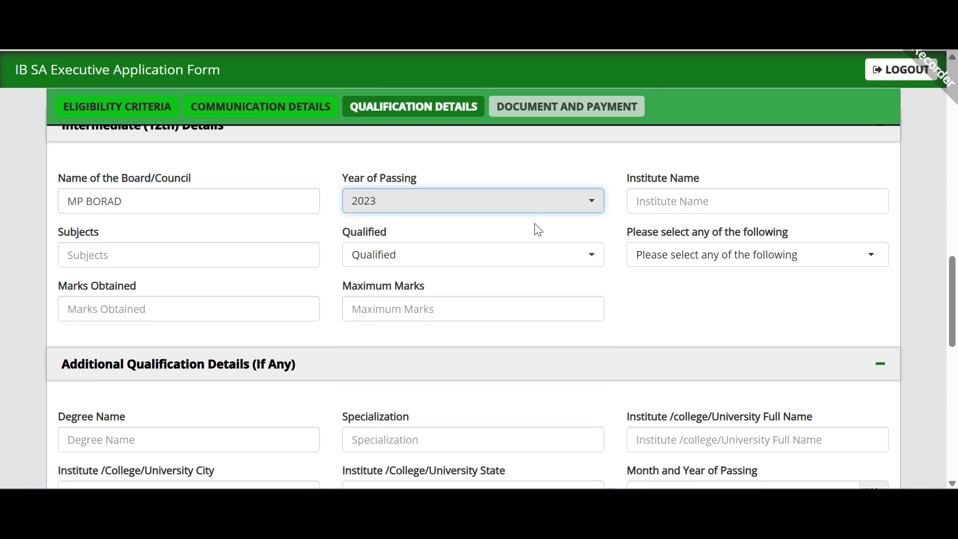
left_click(522, 212)
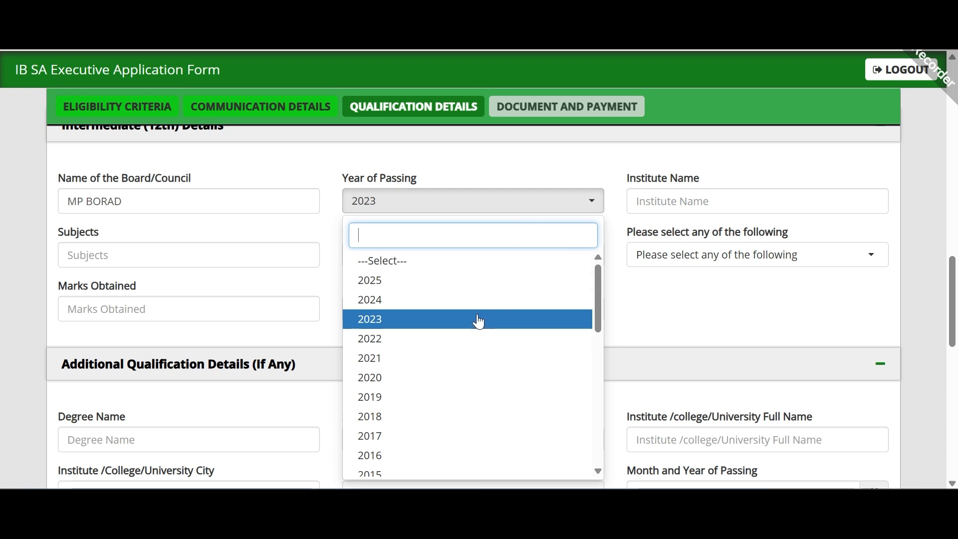
left_click(478, 314)
Step: Enter 12th institute GOVT BOYS and subject MATHS, marked Pass with Percentage grading
left_click(700, 210)
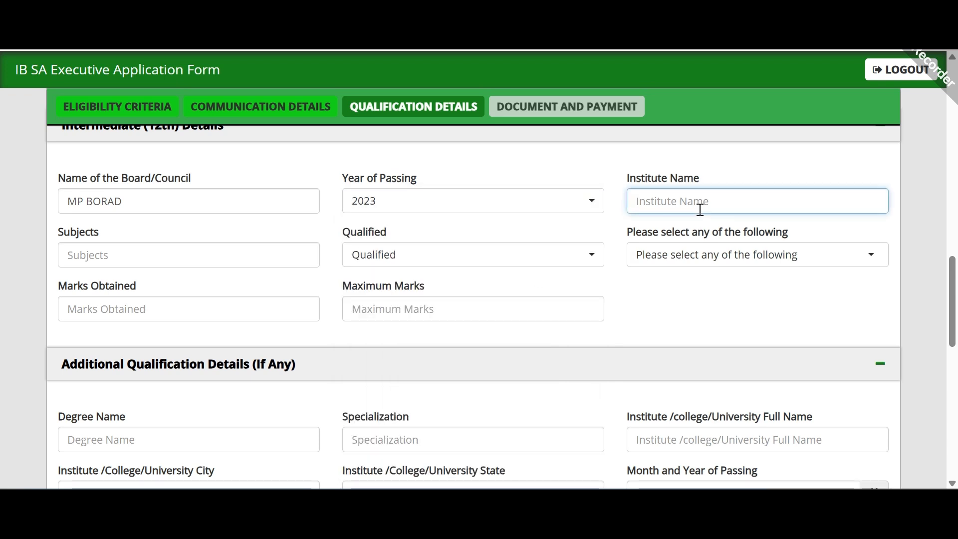
type("GOVT BOYS")
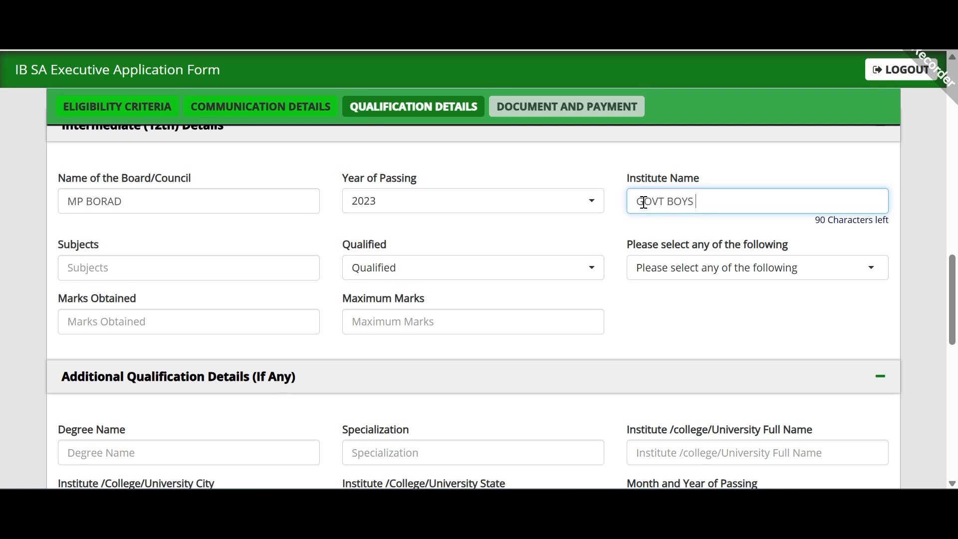
left_click(247, 266)
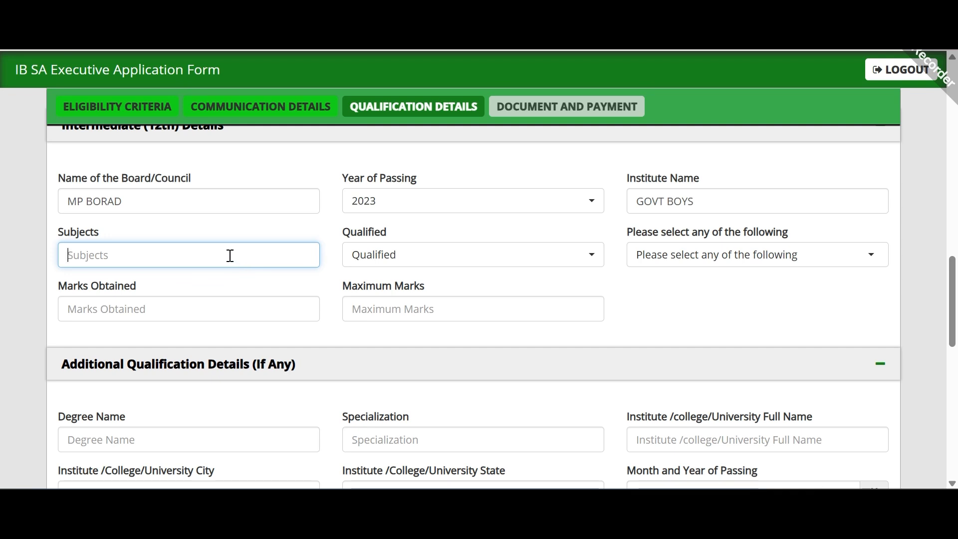
type("M")
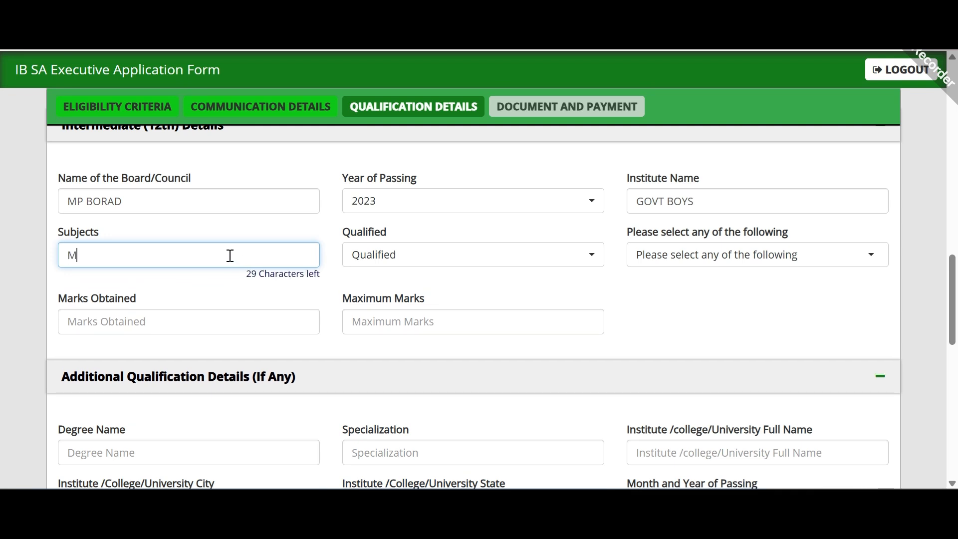
type("THATHS")
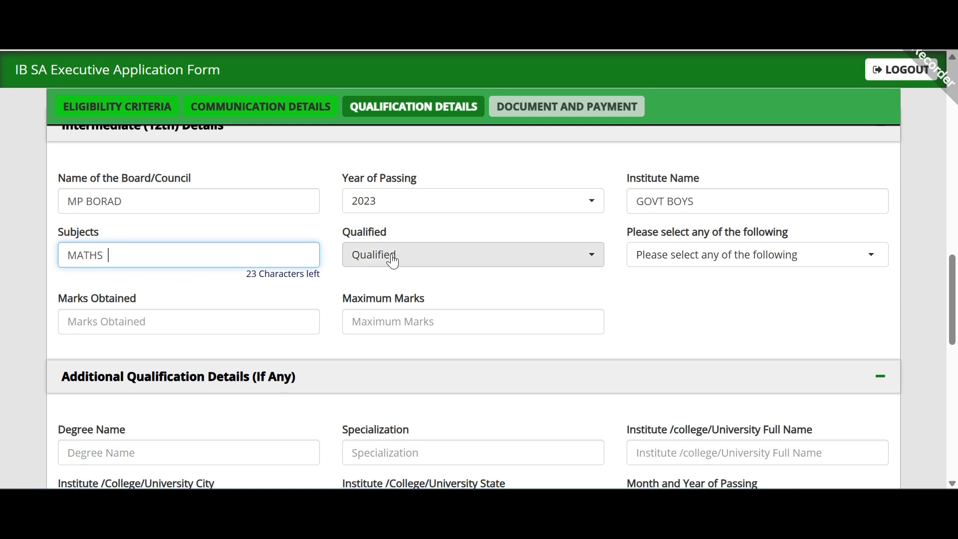
left_click(419, 255)
left_click(445, 339)
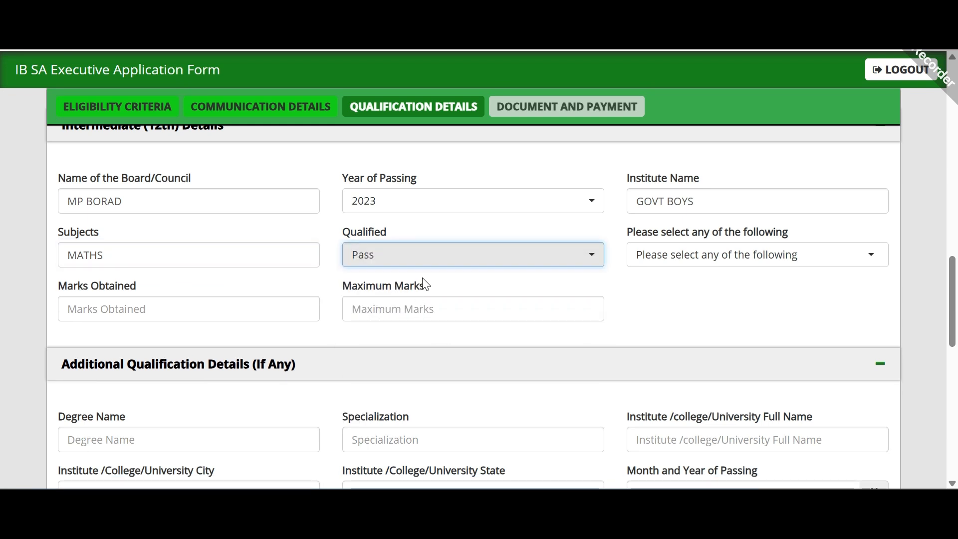
left_click(669, 266)
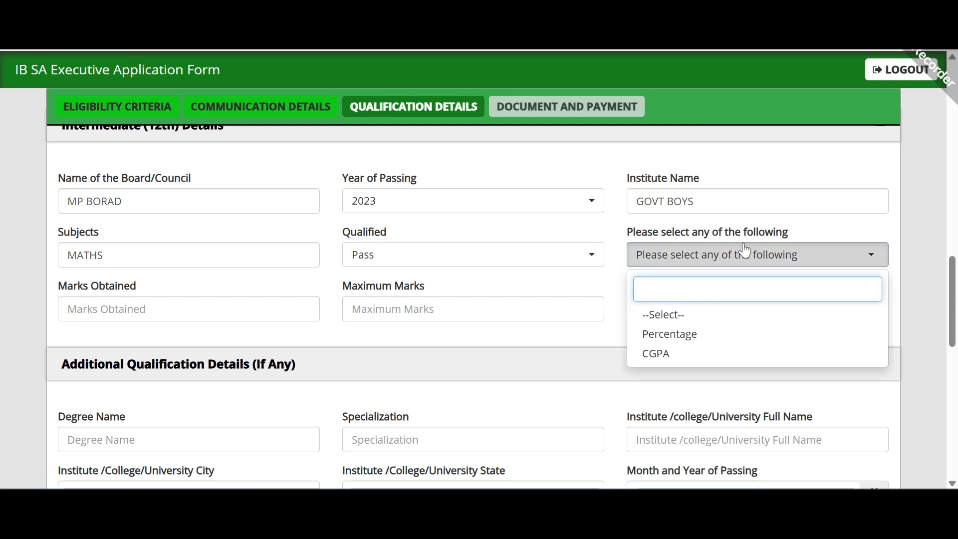
left_click(727, 334)
Step: Enter 12th marks 230 out of 500, giving 46.00 percent
scroll(399, 282, "down", 2)
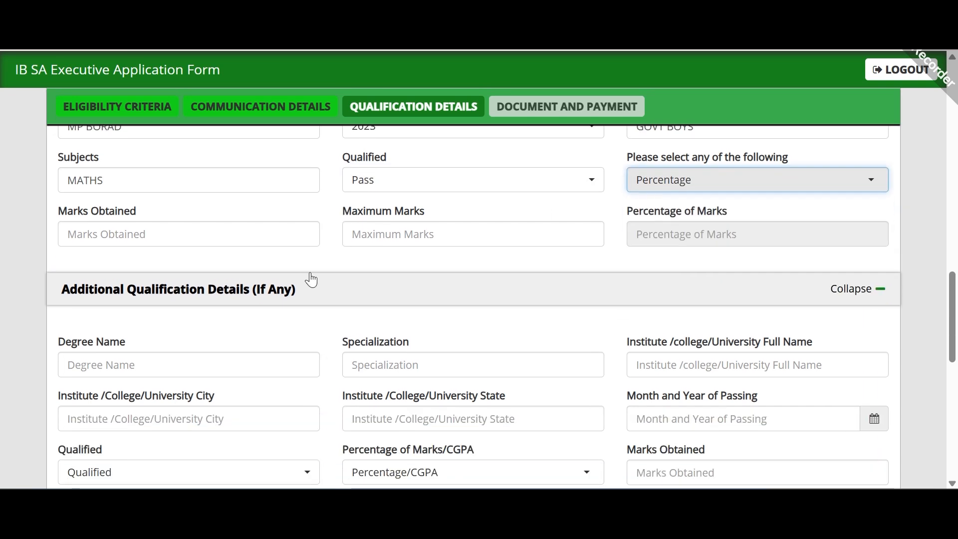
left_click(219, 237)
left_click(352, 238)
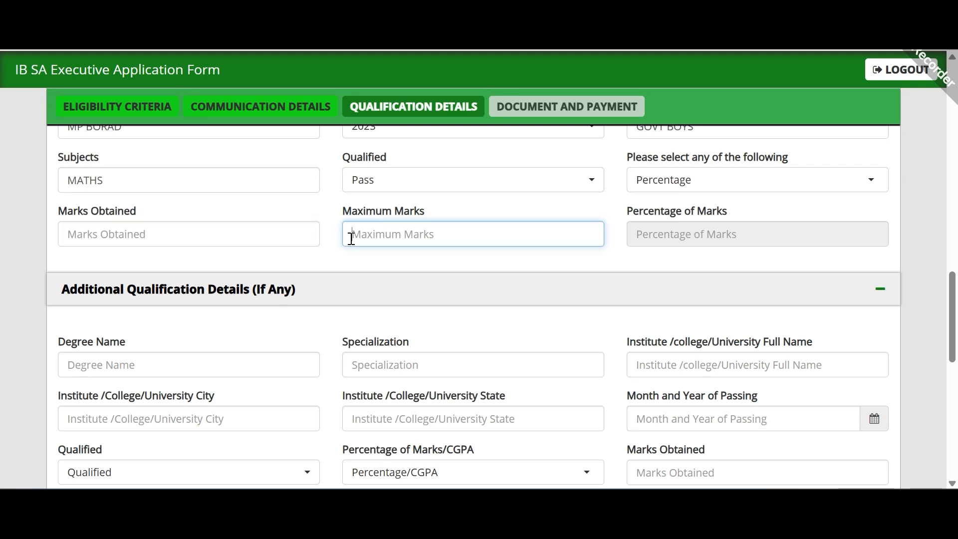
type("500")
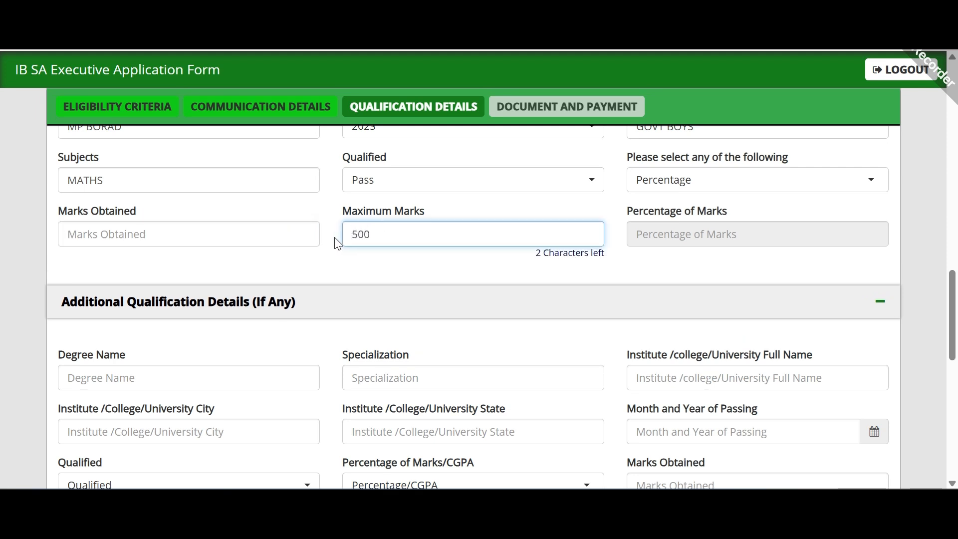
left_click(282, 227)
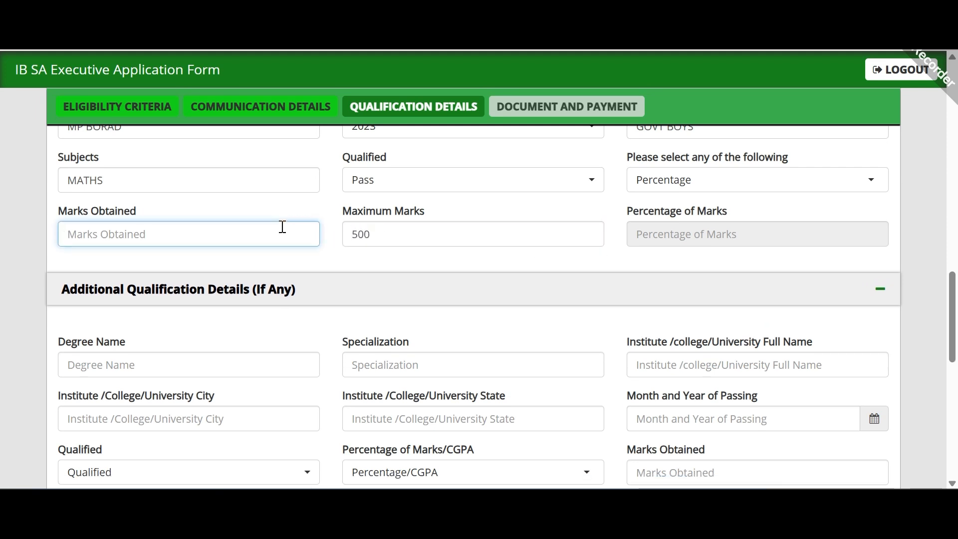
type("230")
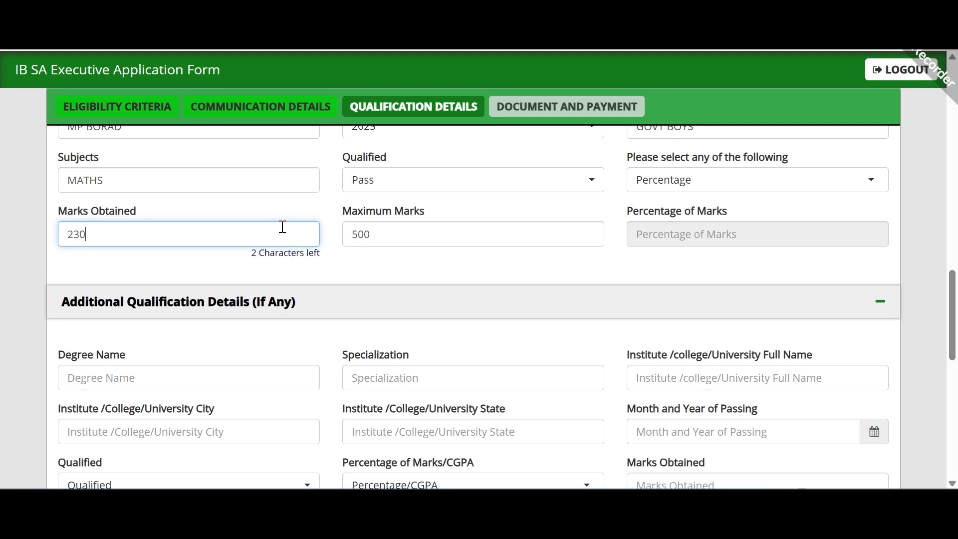
left_click(394, 279)
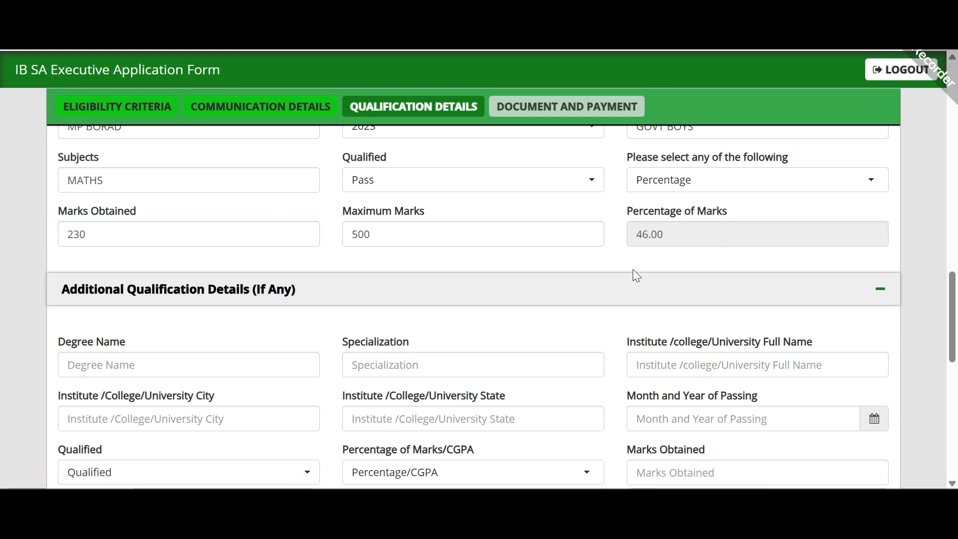
scroll(622, 257, "down", 3)
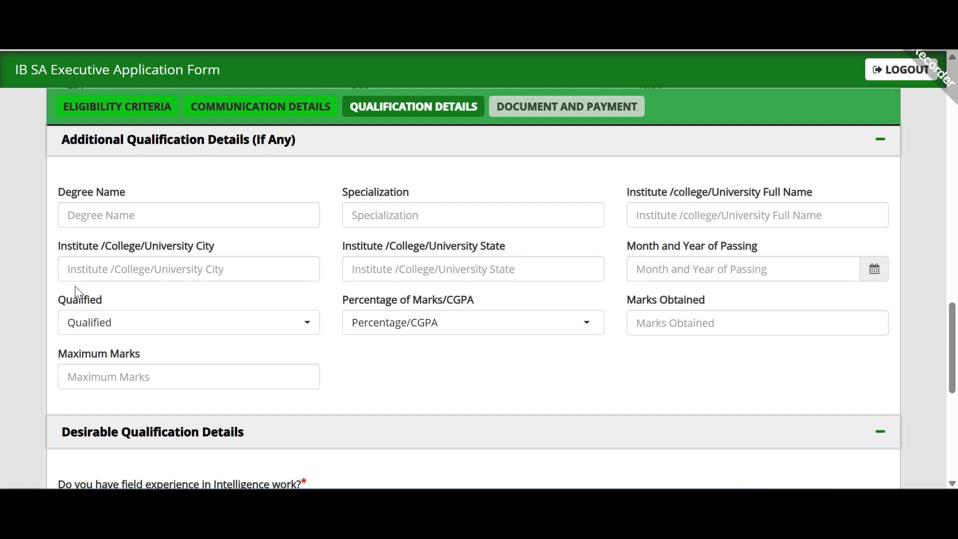
Step: Answer No to the field-experience and other-languages questions
scroll(412, 368, "down", 3)
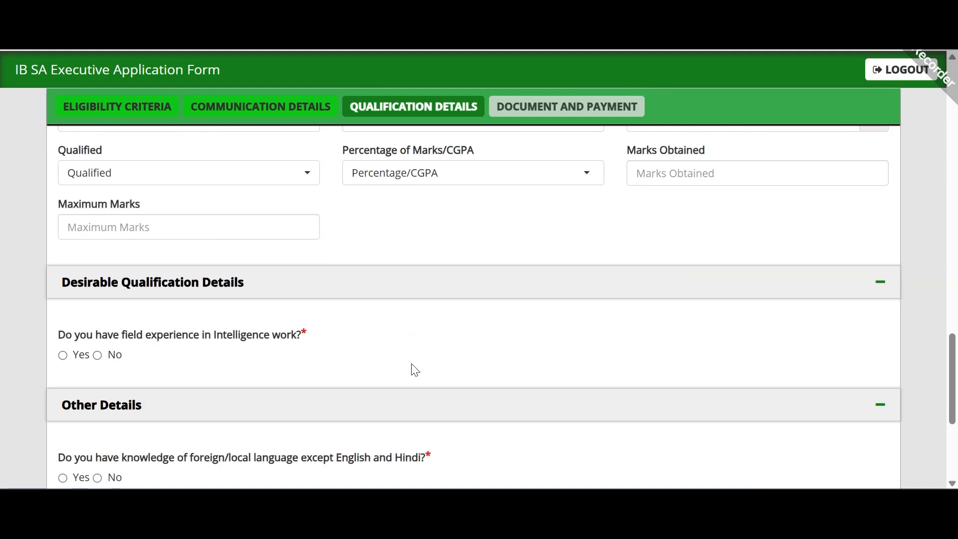
scroll(405, 356, "down", 3)
scroll(354, 301, "up", 2)
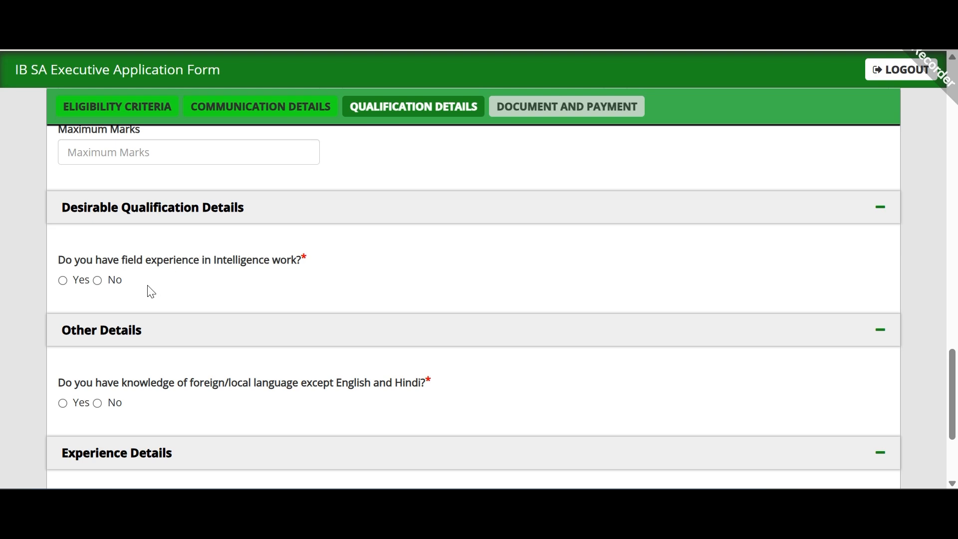
left_click(98, 280)
scroll(232, 268, "down", 3)
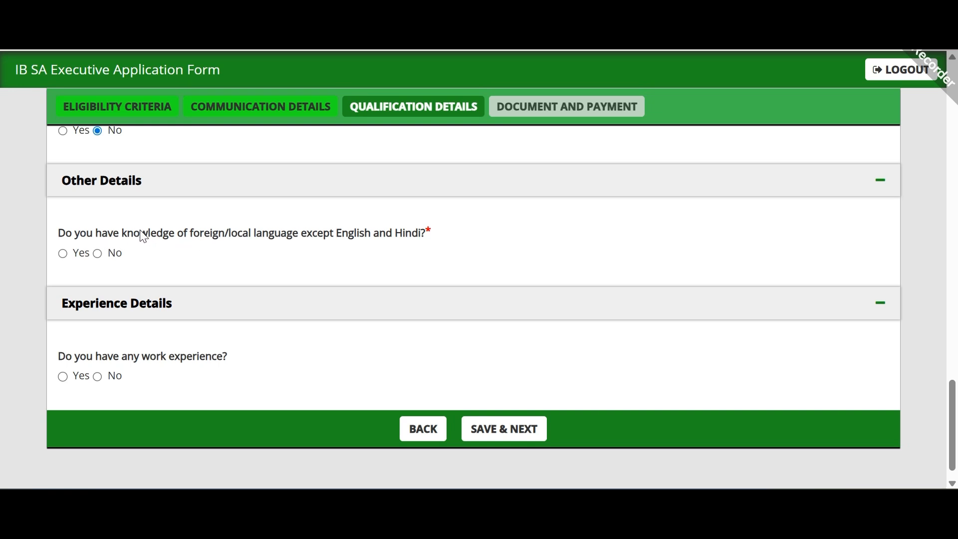
left_click_drag(143, 238, 423, 244)
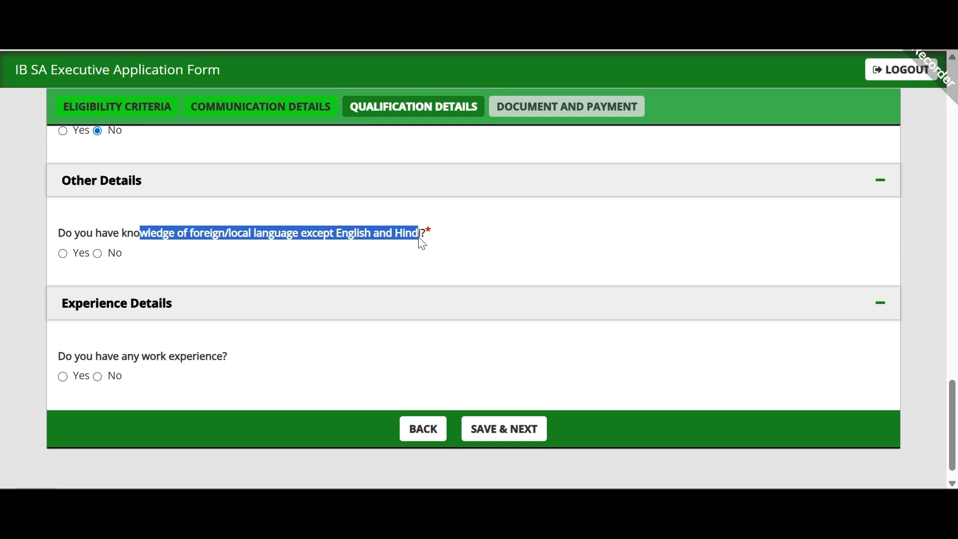
left_click(98, 253)
left_click(70, 263)
left_click(69, 258)
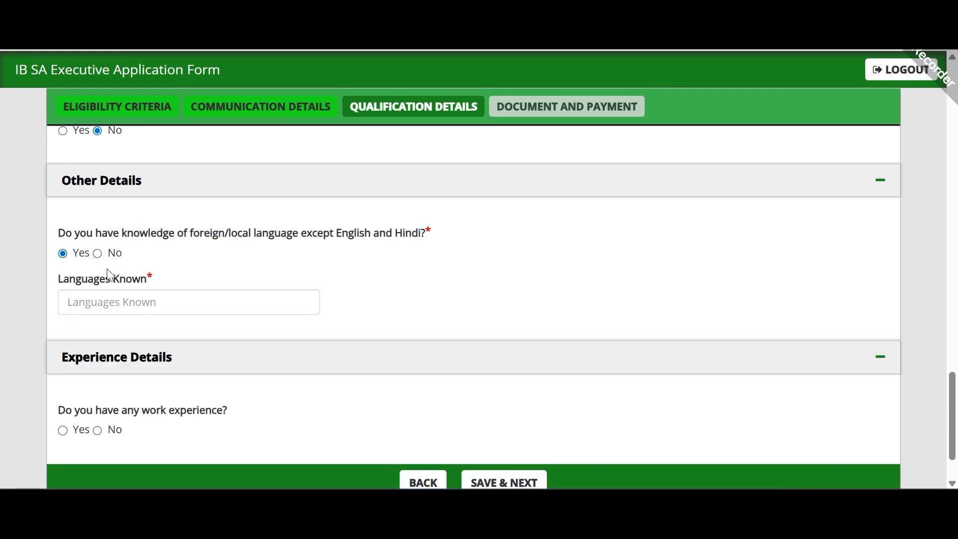
left_click(152, 300)
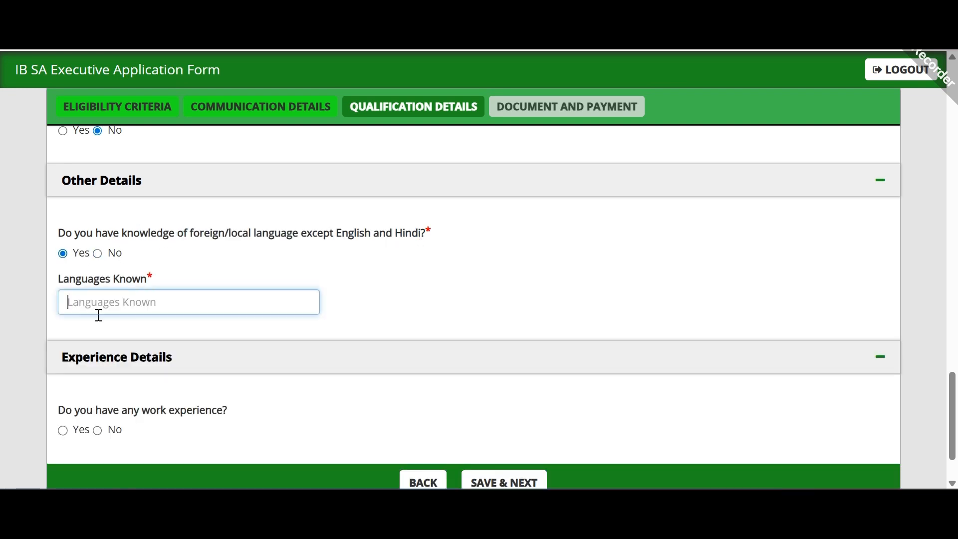
left_click(100, 254)
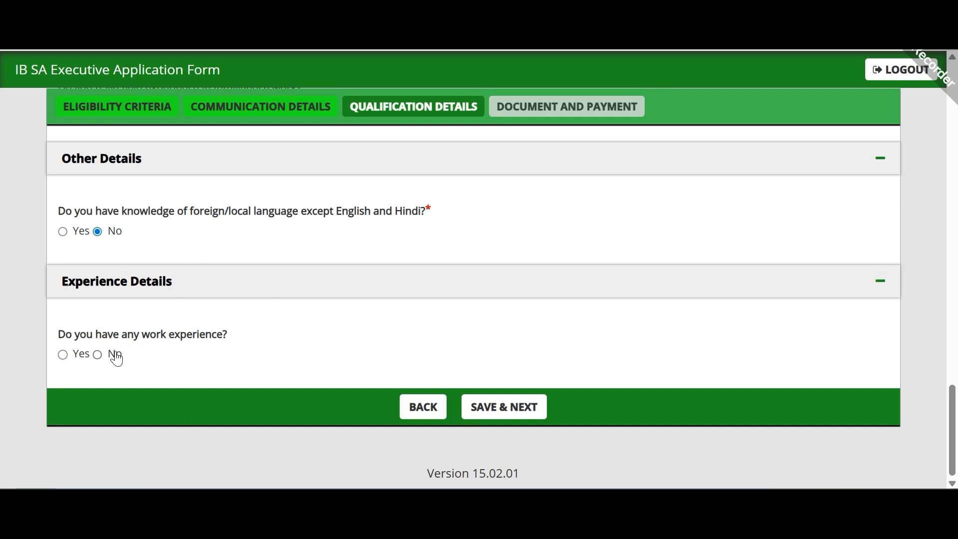
Step: Answer No to work experience and save the qualification details
left_click(97, 356)
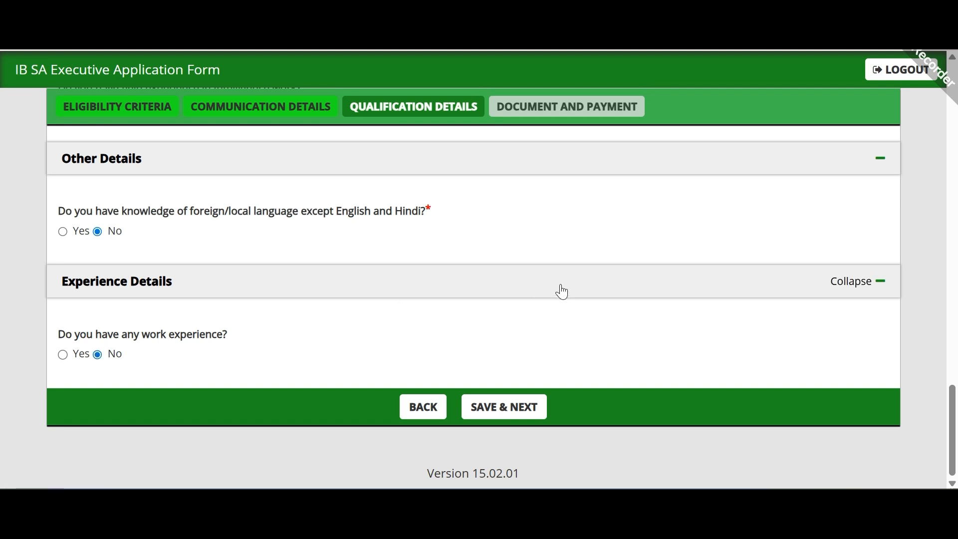
left_click(504, 412)
left_click(609, 126)
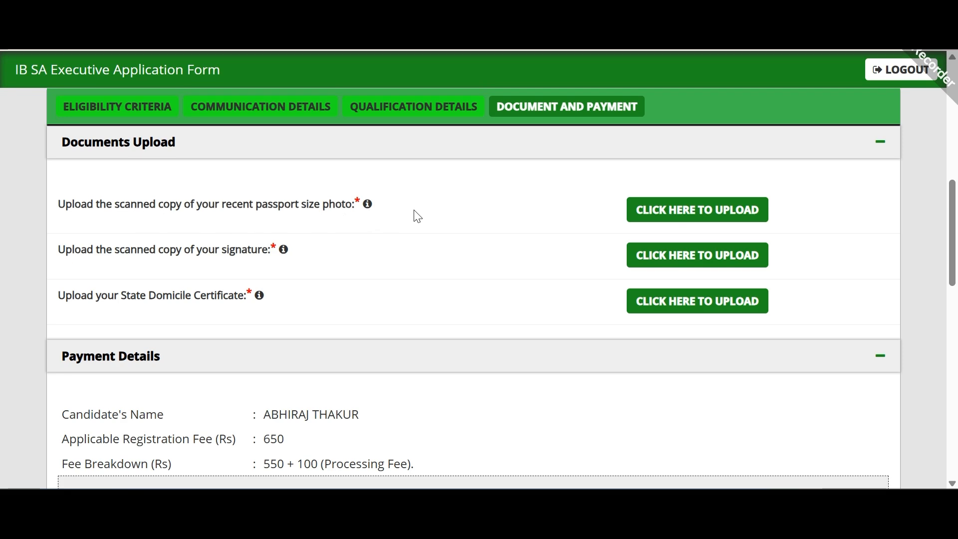
Step: Review the photo upload size limits of 100 KB to 200 KB
mouse_move(368, 205)
left_click(656, 211)
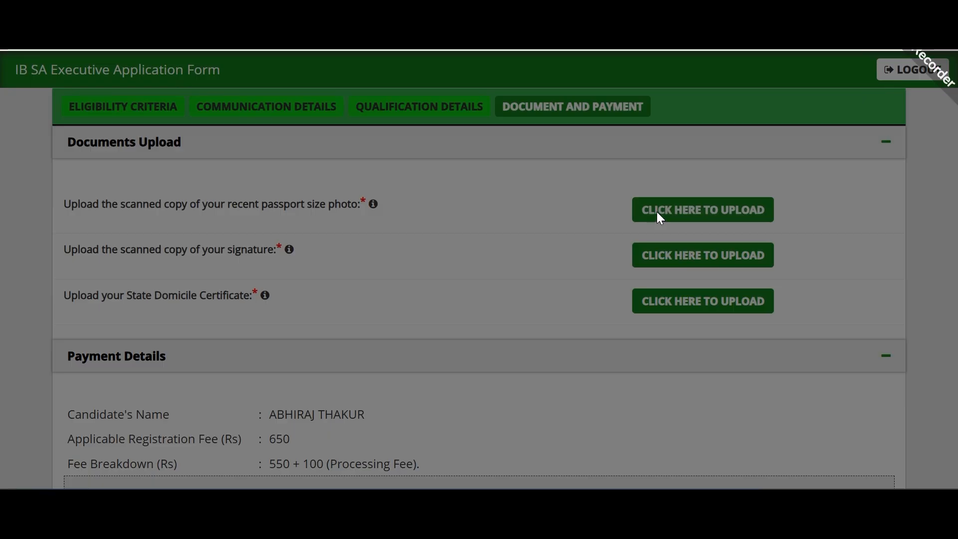
scroll(249, 263, "down", 1)
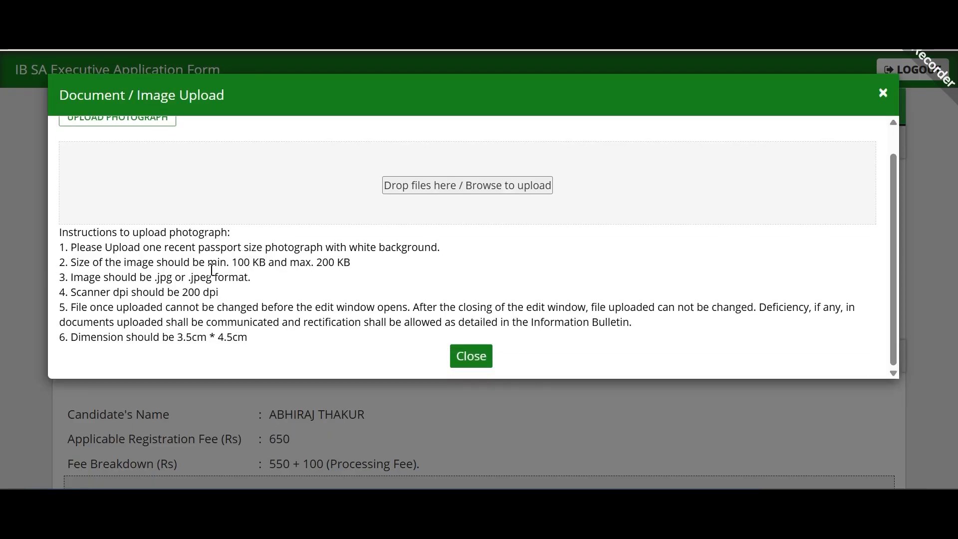
left_click_drag(227, 262, 352, 262)
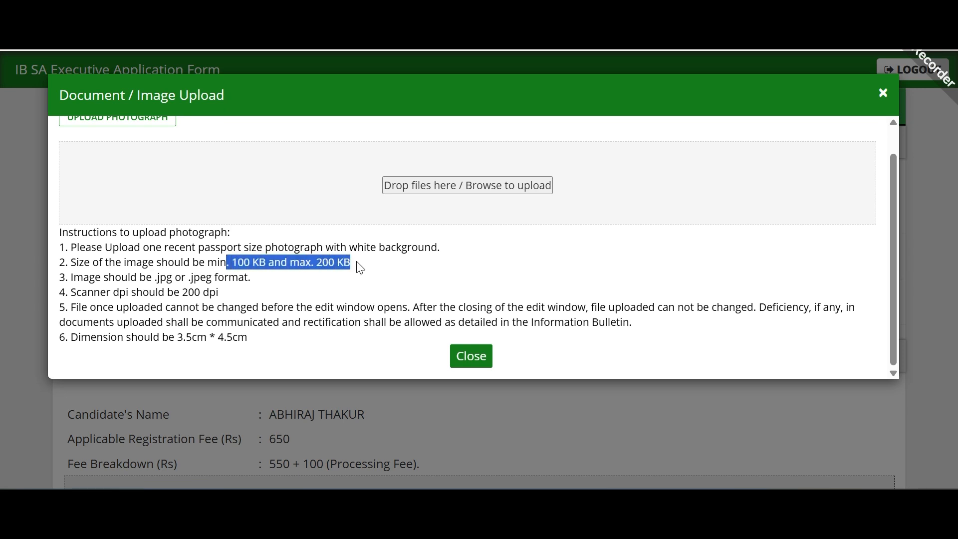
left_click(374, 273)
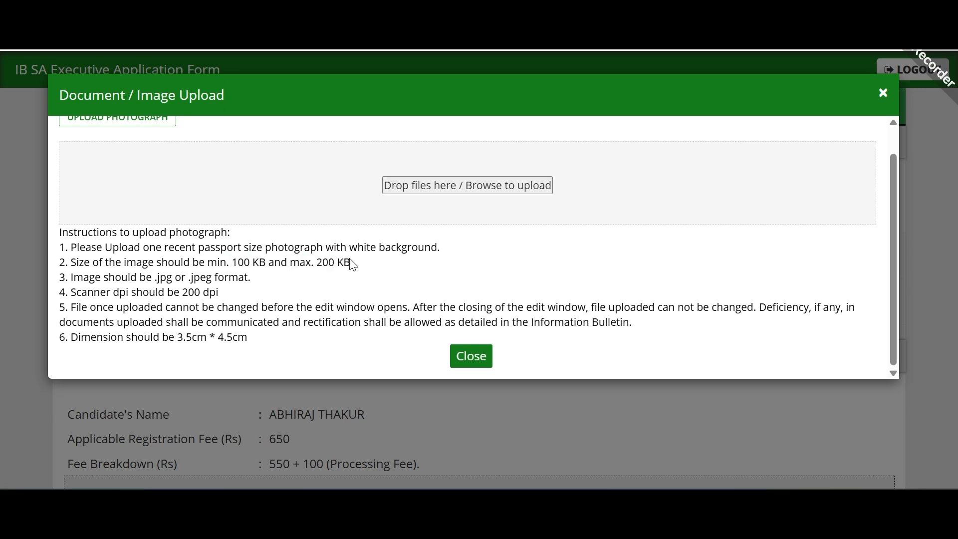
left_click_drag(352, 262, 315, 260)
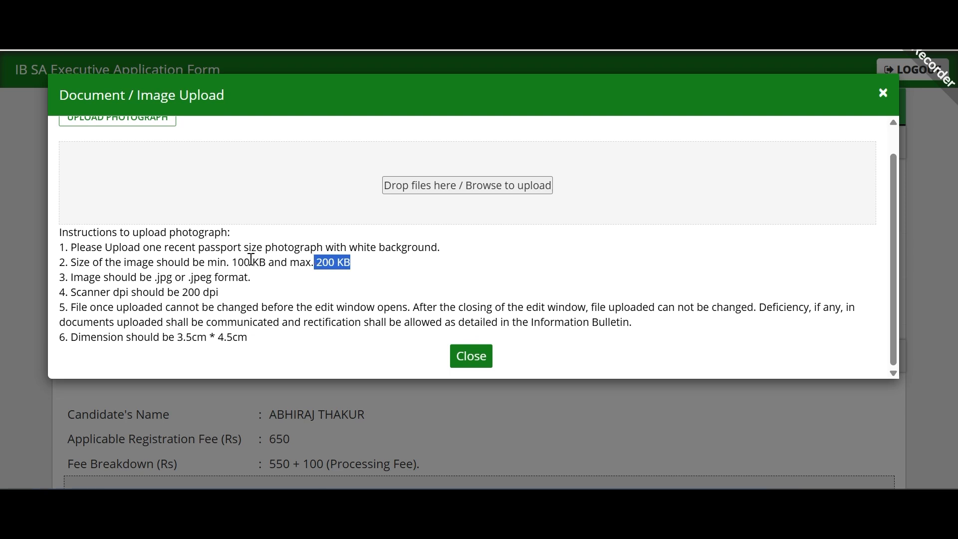
left_click_drag(232, 262, 270, 262)
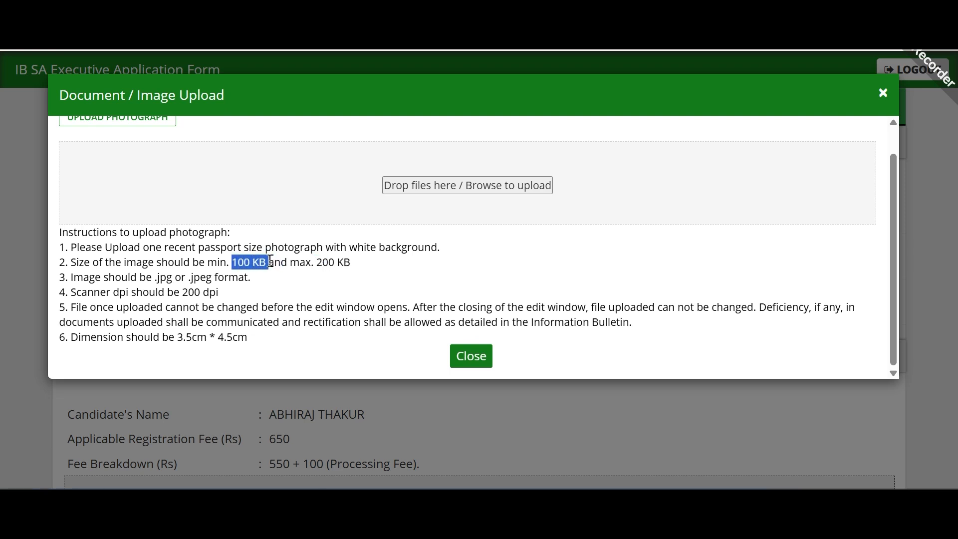
left_click(286, 278)
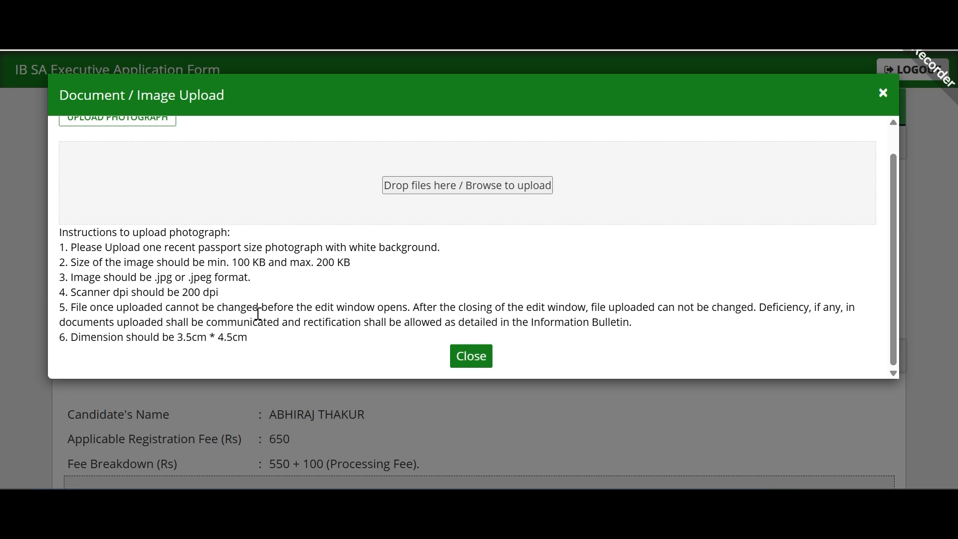
Step: Note the white background requirement, close the instructions, and view the uploaded signature
left_click_drag(443, 246, 155, 263)
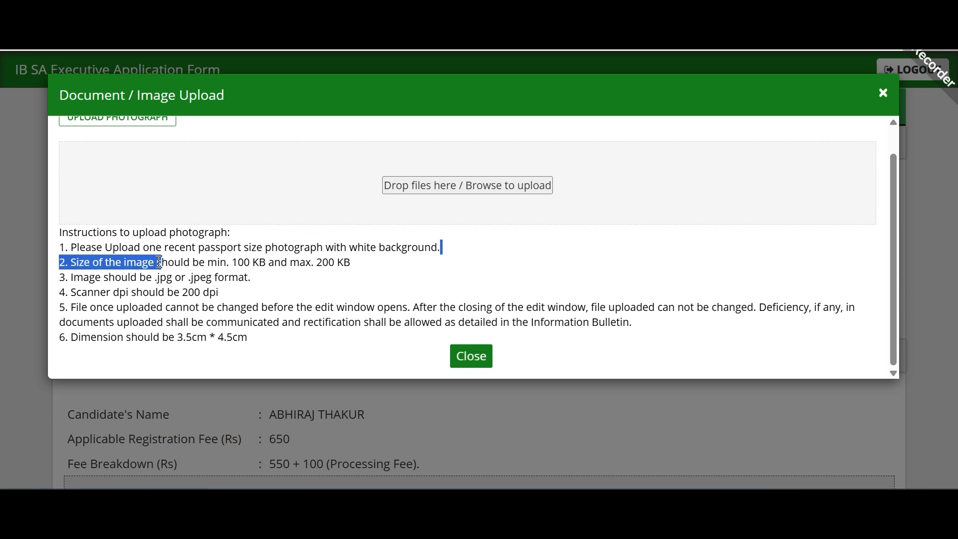
left_click(150, 278)
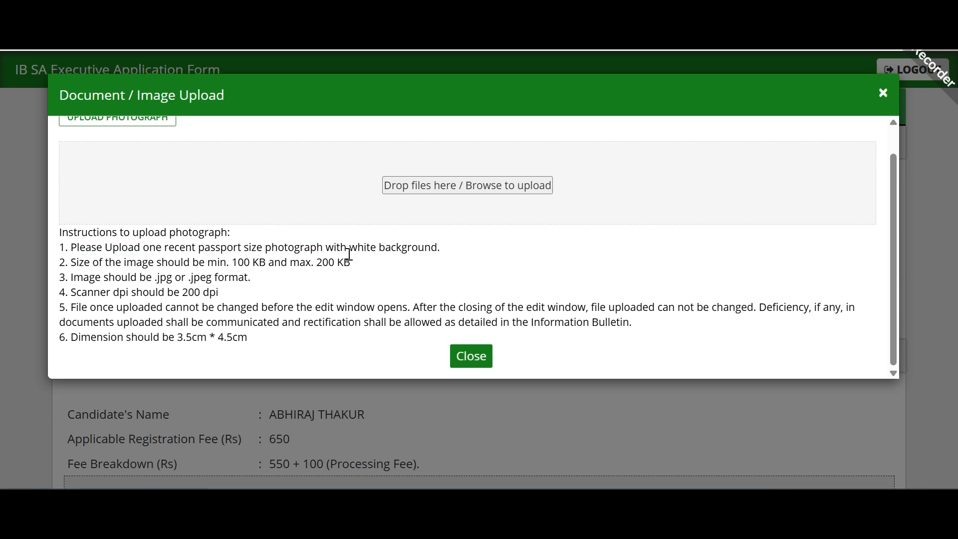
left_click_drag(357, 247, 417, 247)
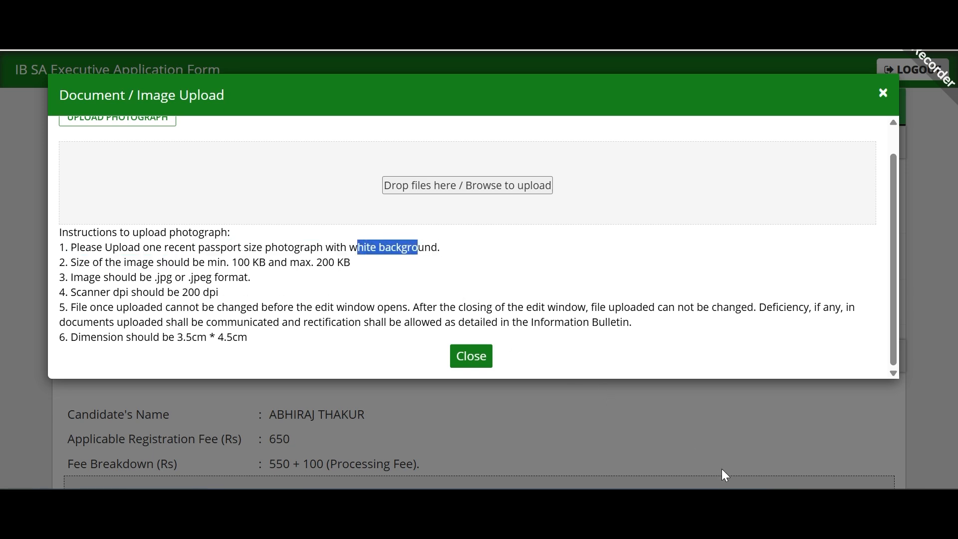
left_click(739, 479)
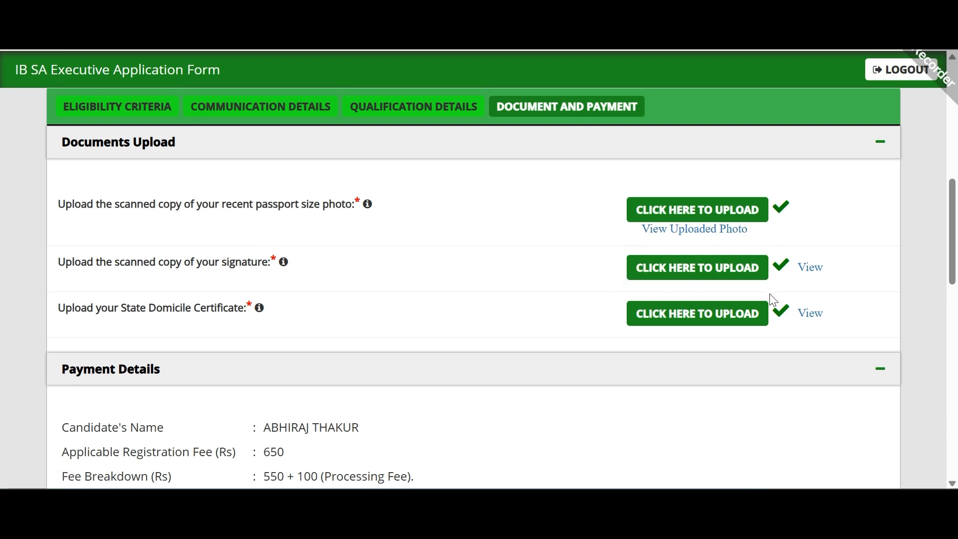
left_click(807, 270)
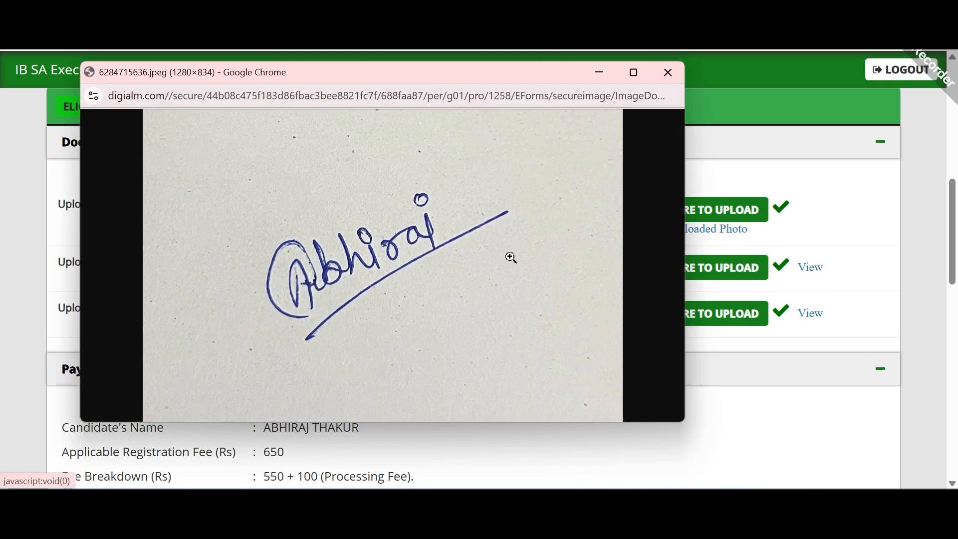
Step: Close the signature preview and tick the declaration about possessing all certificates
left_click(669, 71)
scroll(375, 197, "down", 6)
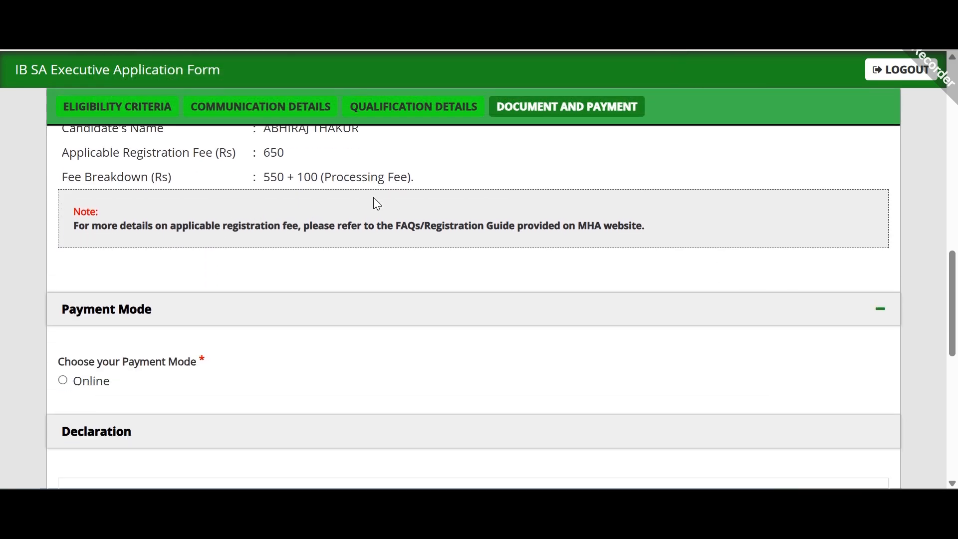
scroll(378, 204, "down", 2)
scroll(377, 203, "up", 3)
scroll(377, 203, "down", 3)
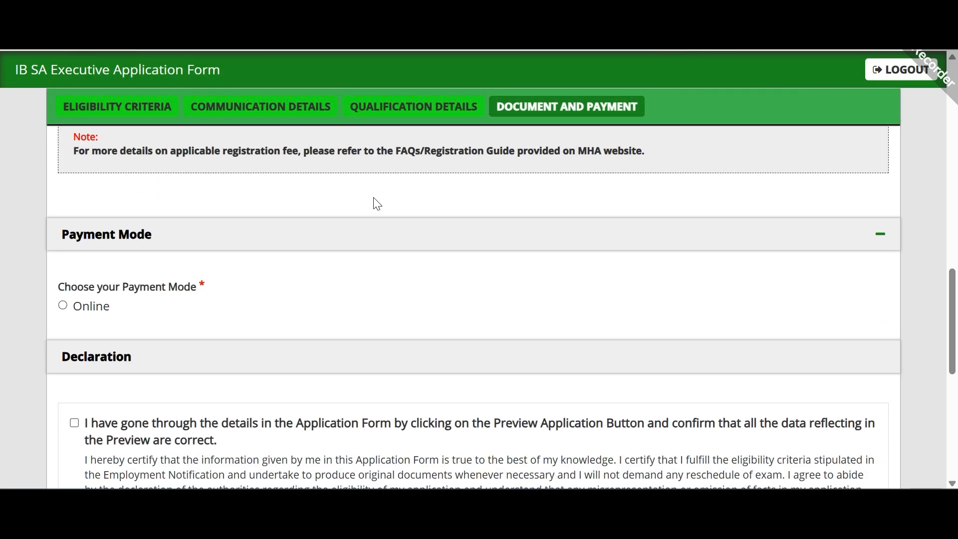
scroll(378, 203, "down", 2)
scroll(168, 212, "up", 4)
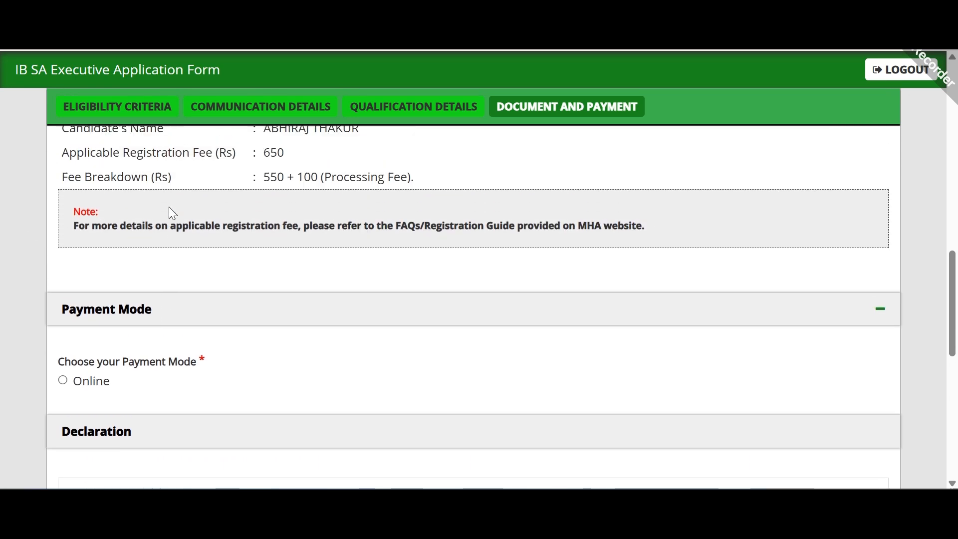
scroll(150, 235, "down", 2)
scroll(102, 306, "down", 2)
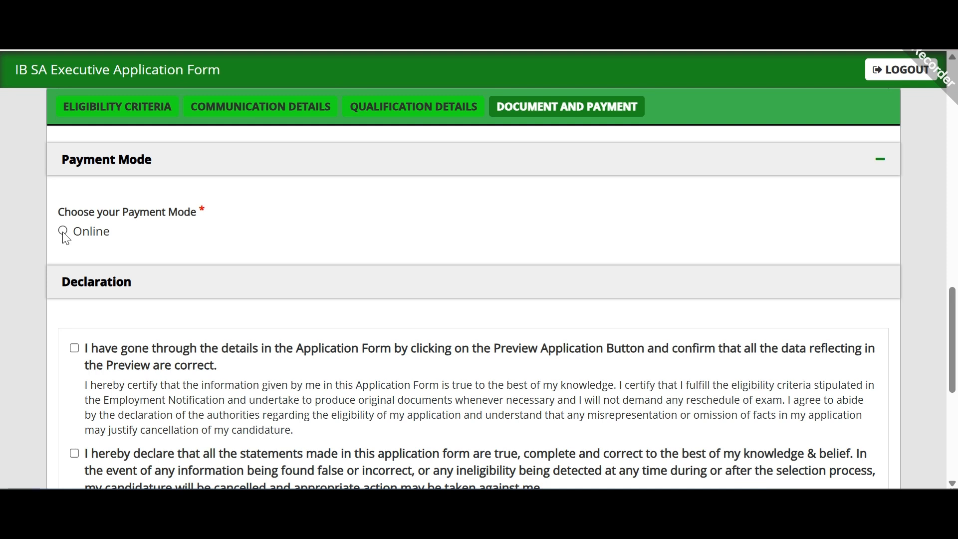
scroll(156, 269, "down", 4)
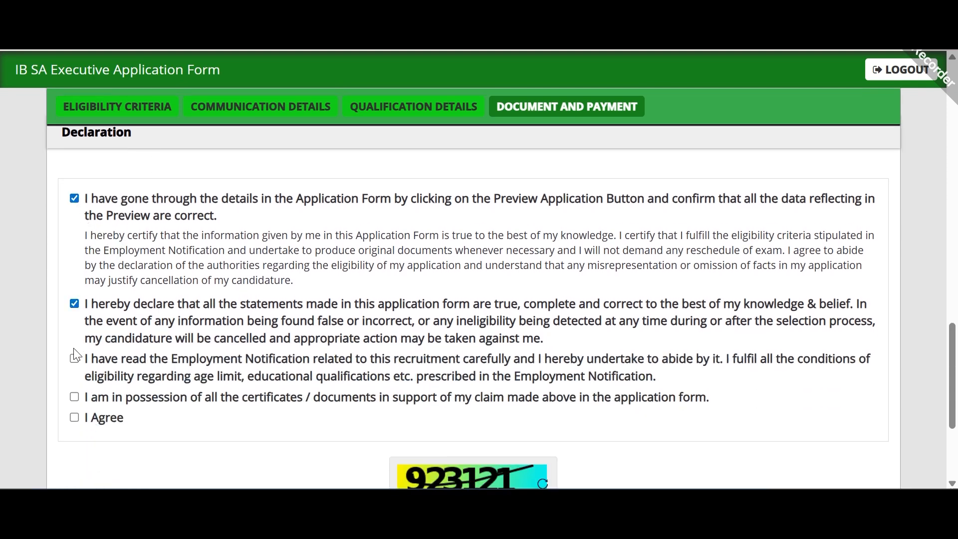
left_click(75, 397)
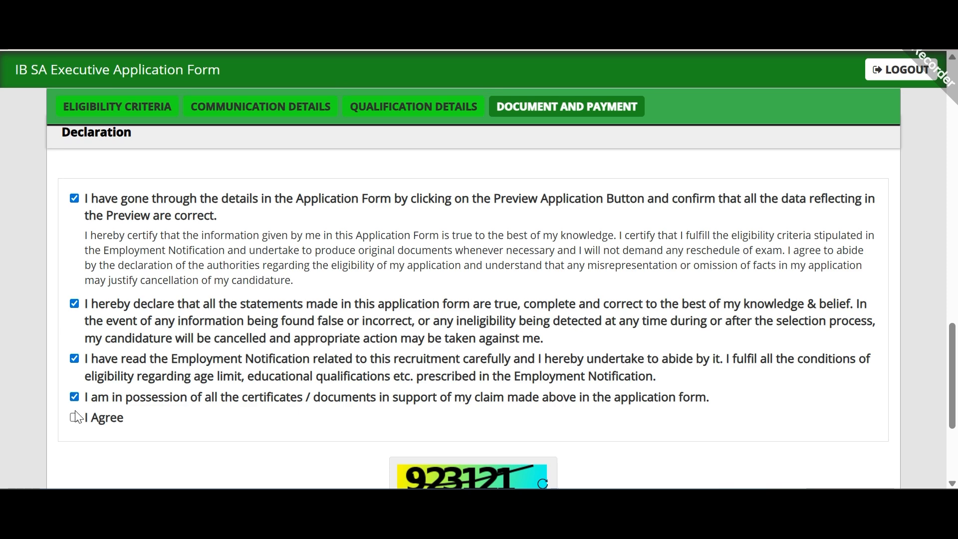
scroll(250, 325, "down", 3)
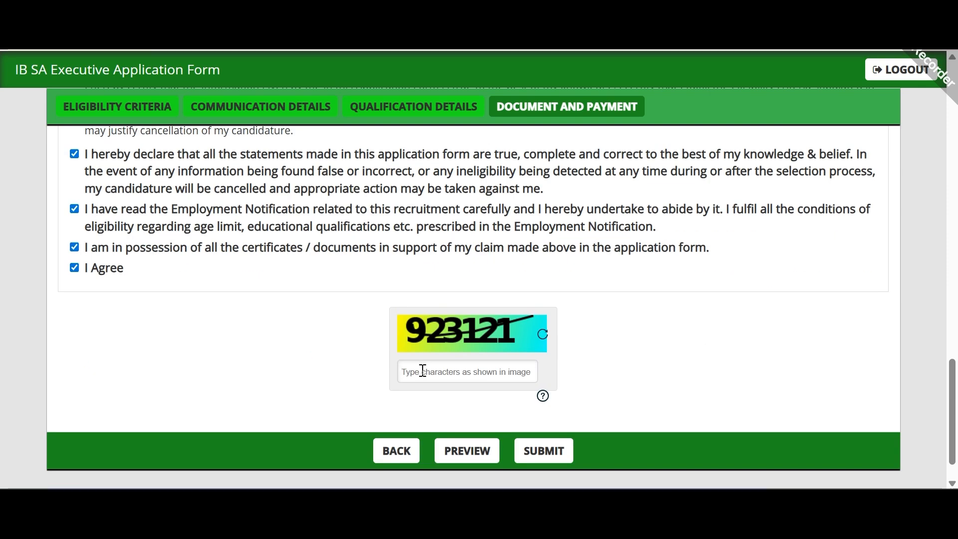
Step: Enter captcha 923121, submit the form and dismiss the photograph warning
left_click(423, 370)
type("923121")
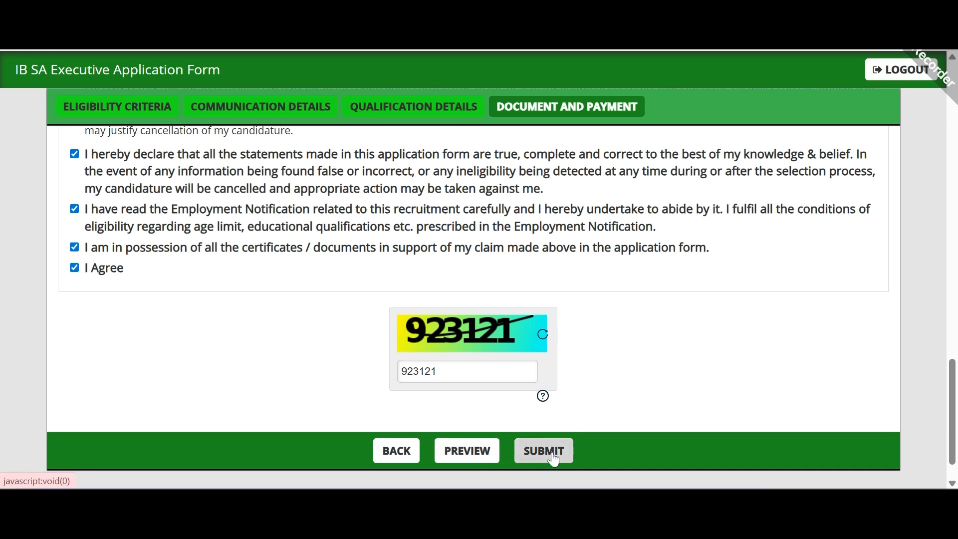
left_click(543, 439)
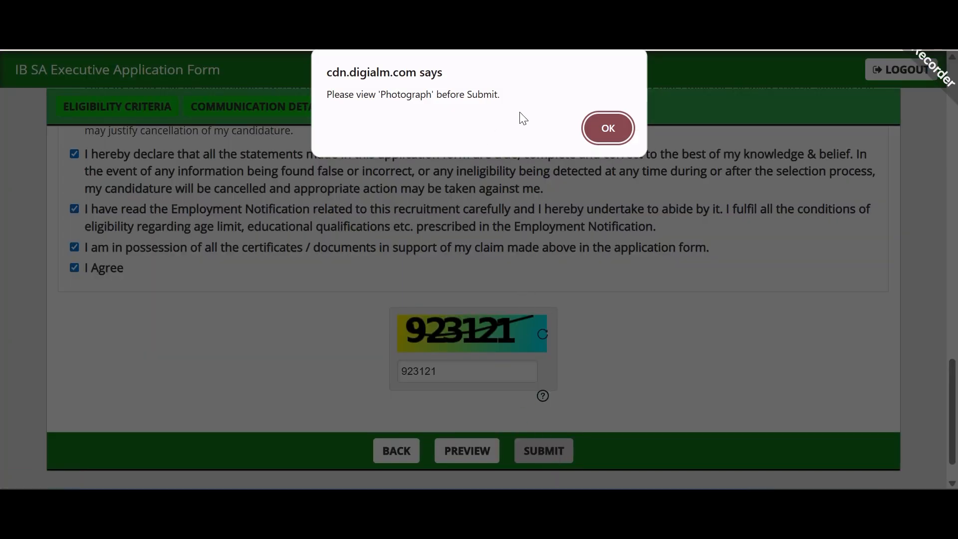
left_click(595, 128)
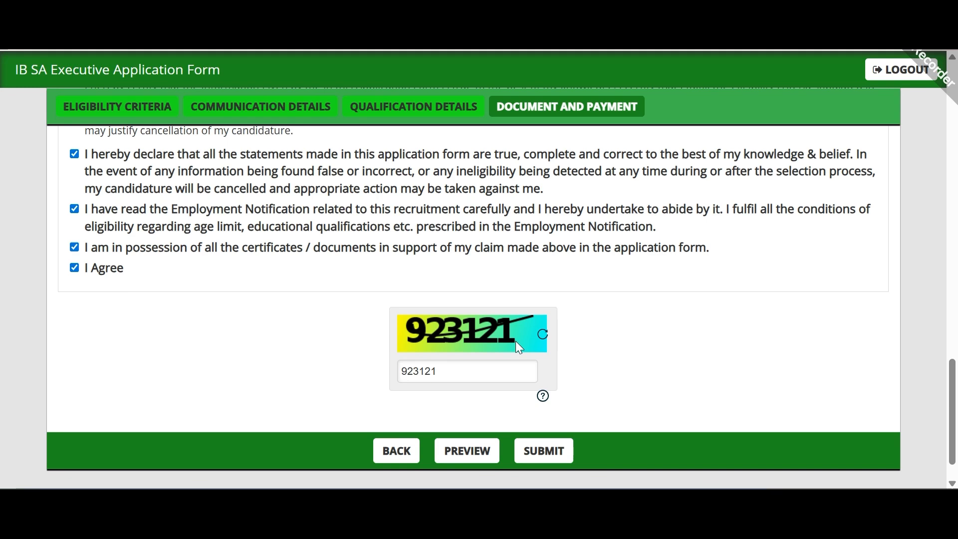
scroll(517, 342, "up", 3)
scroll(521, 344, "up", 2)
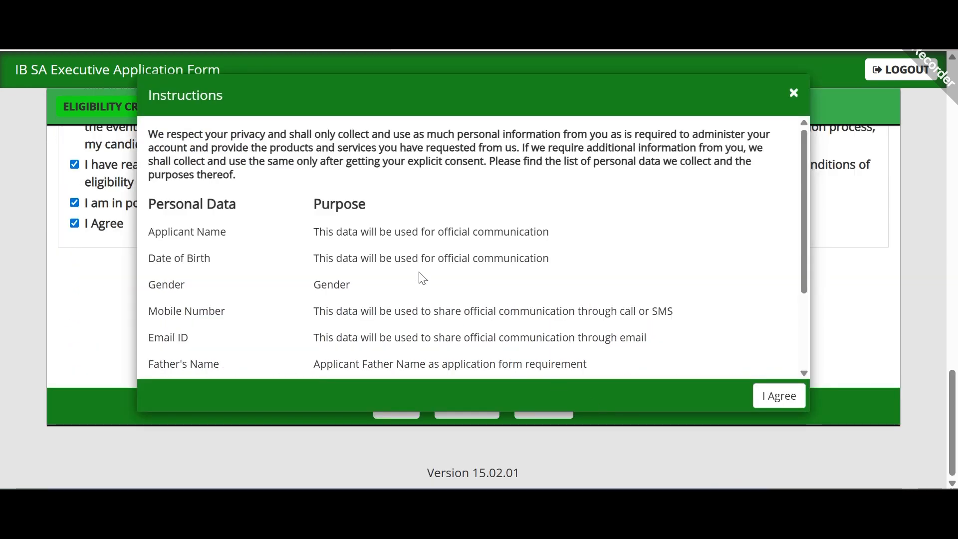
scroll(423, 279, "down", 2)
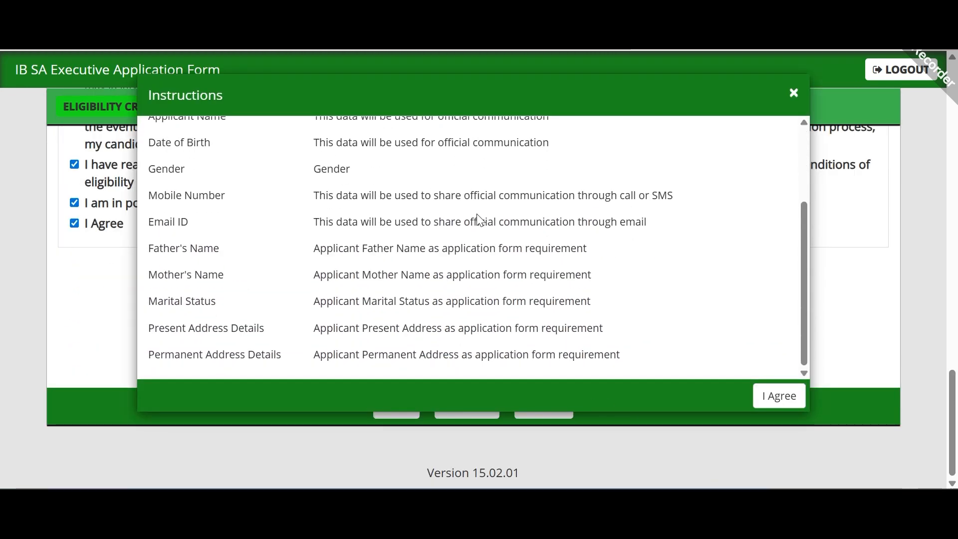
scroll(427, 193, "up", 2)
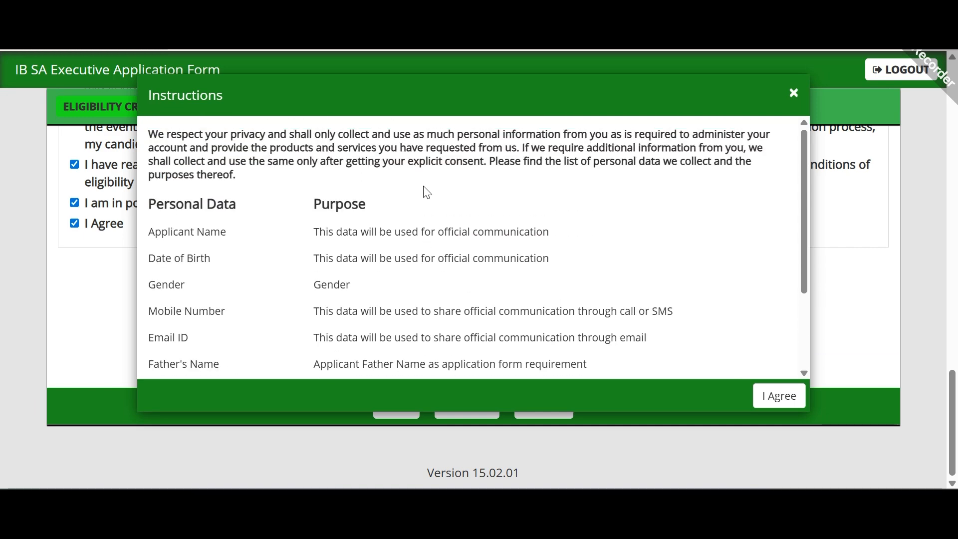
scroll(499, 220, "down", 2)
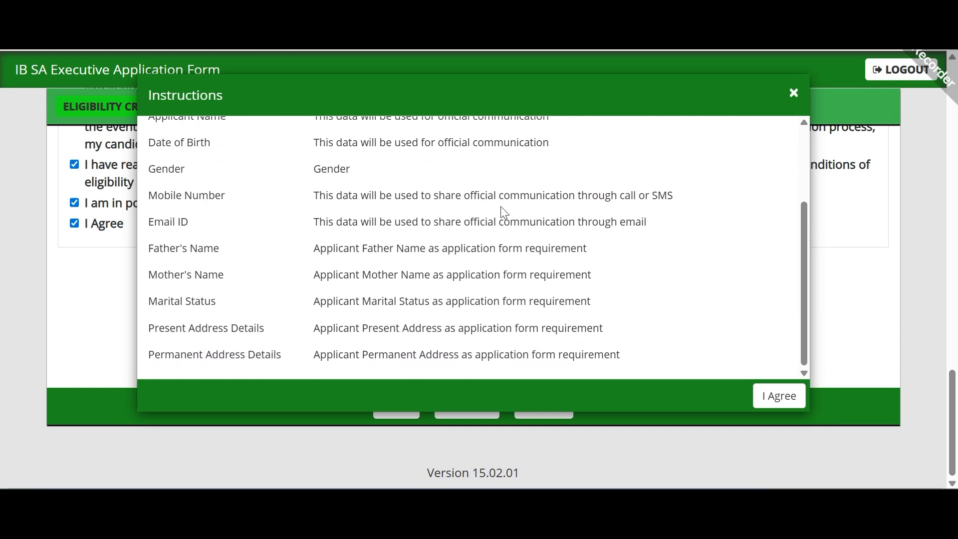
Step: Accept the personal-data terms and pay the Rs 650 fee by UPI on SBI ePay Lite
left_click(786, 404)
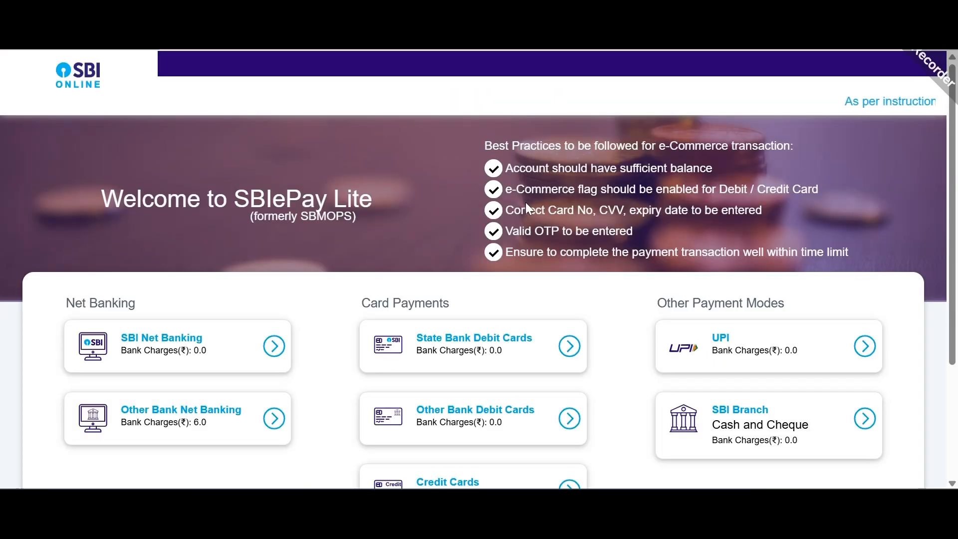
scroll(489, 196, "down", 3)
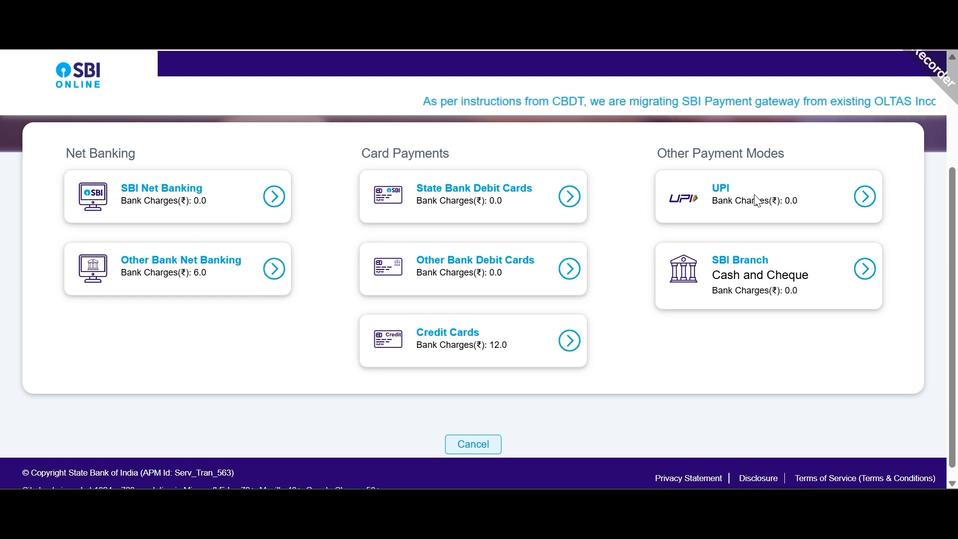
left_click(774, 205)
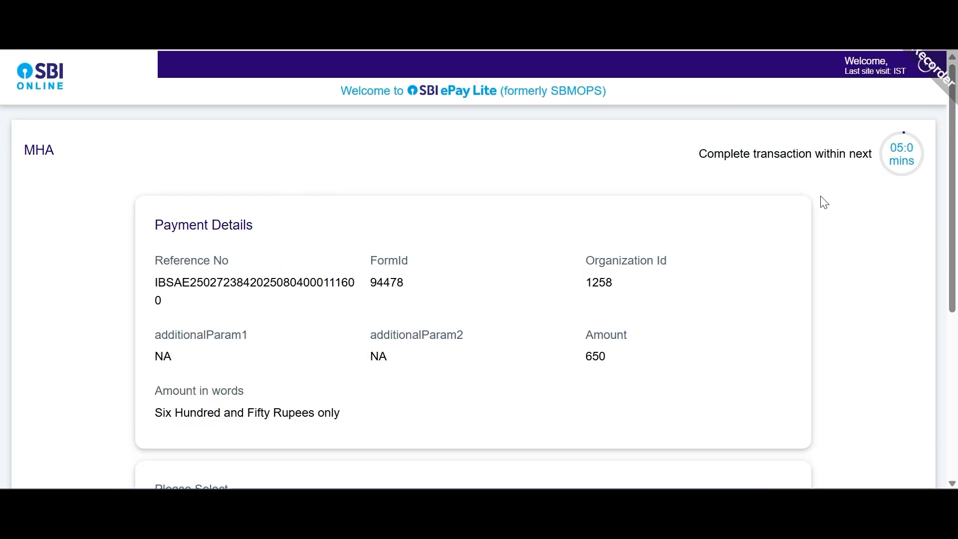
scroll(499, 238, "down", 4)
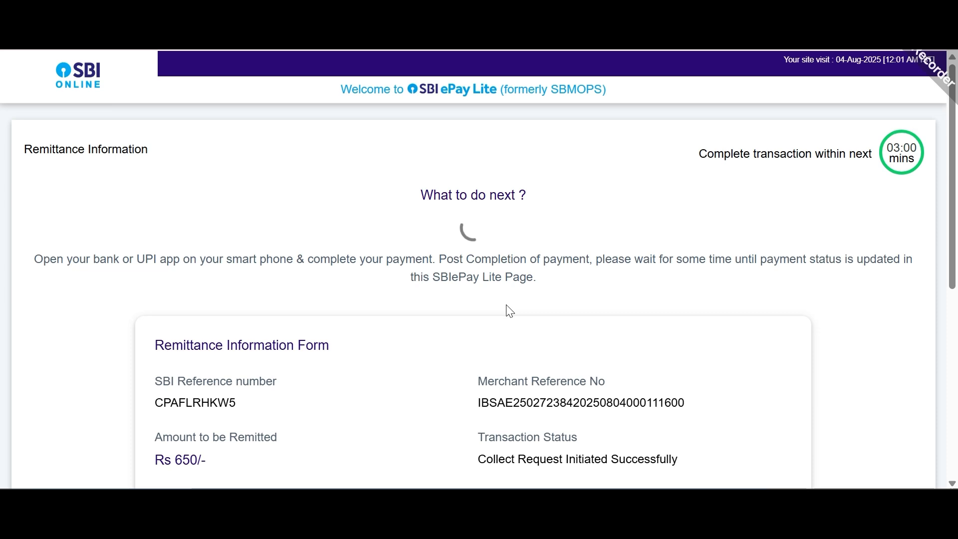
scroll(419, 247, "down", 1)
scroll(422, 246, "down", 3)
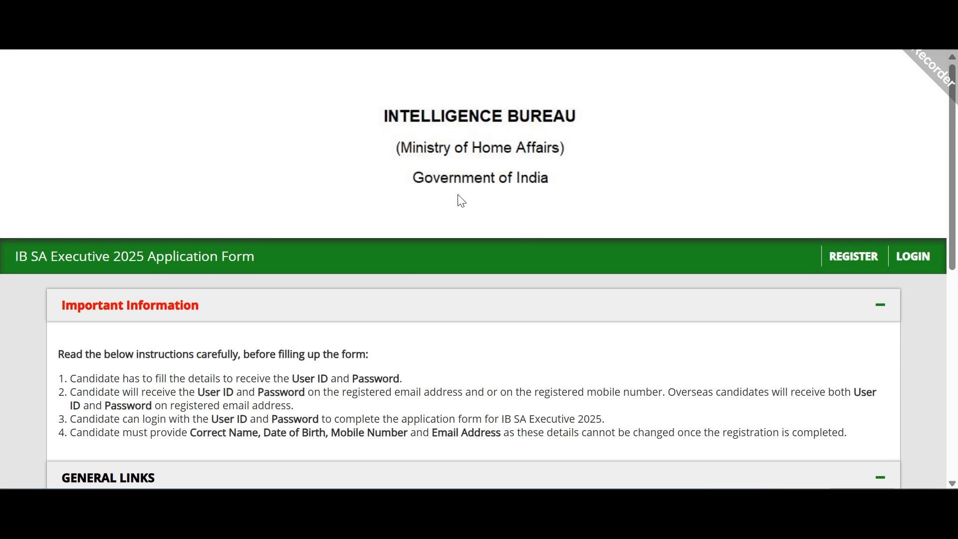
Step: Highlight the Key Dates: opening 26 July 2025 and last submission 17 August 2025, 11:59 PM
scroll(461, 201, "down", 6)
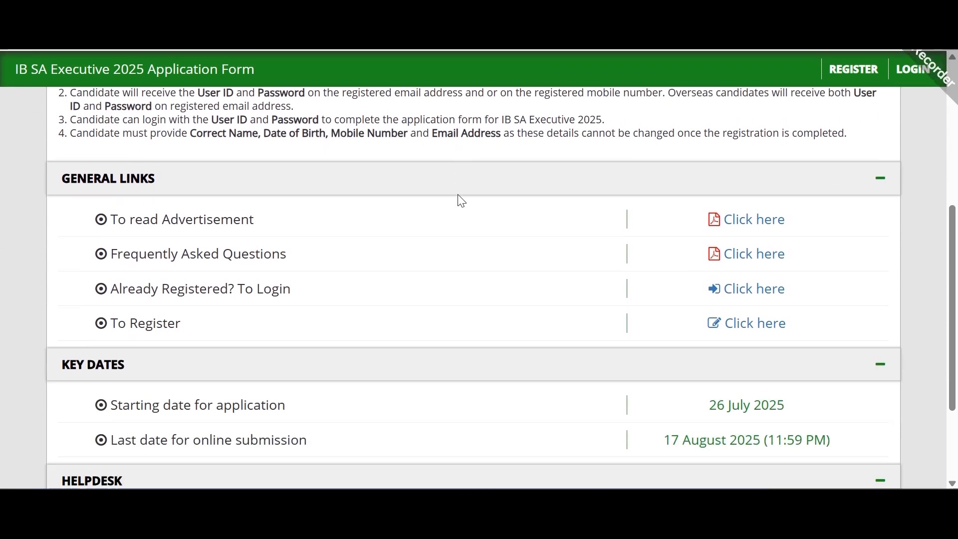
scroll(461, 201, "down", 3)
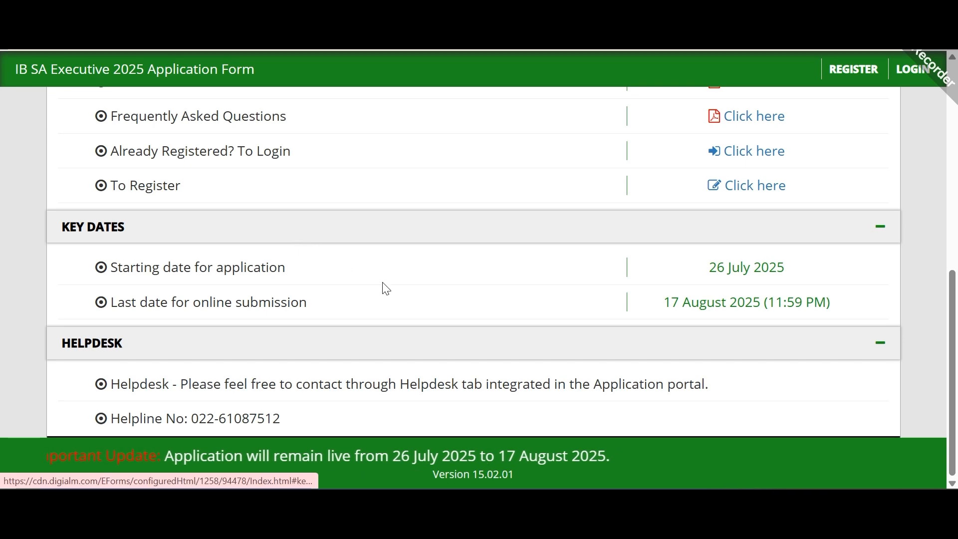
scroll(386, 289, "up", 5)
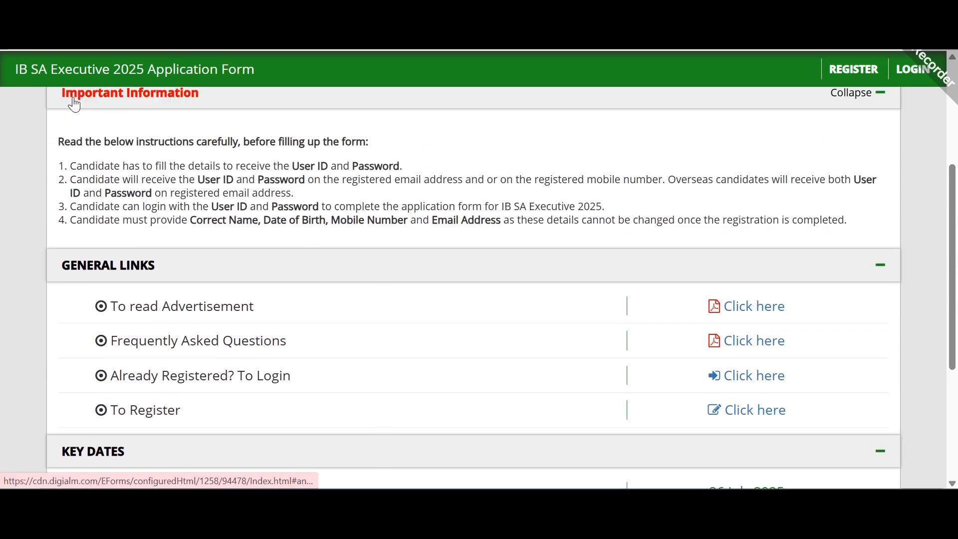
scroll(468, 239, "down", 3)
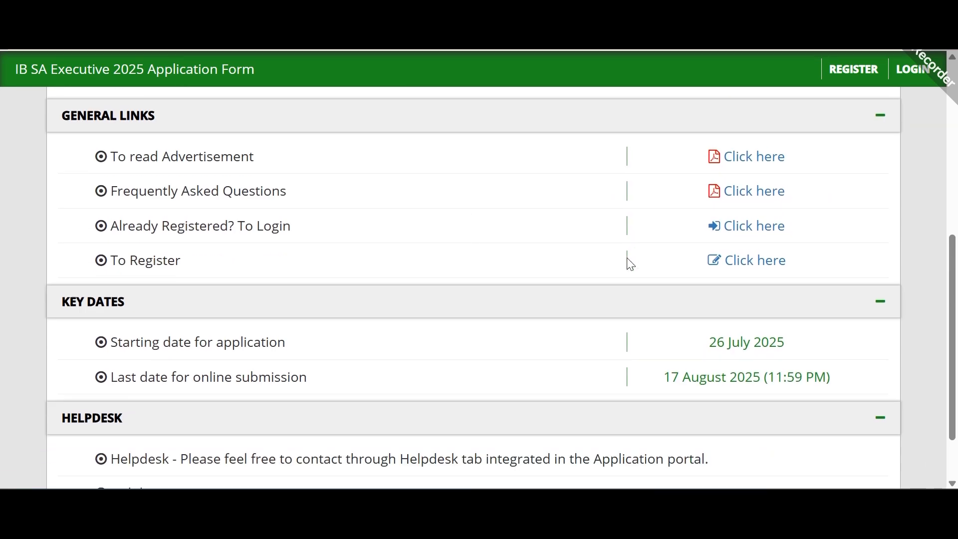
scroll(589, 270, "down", 2)
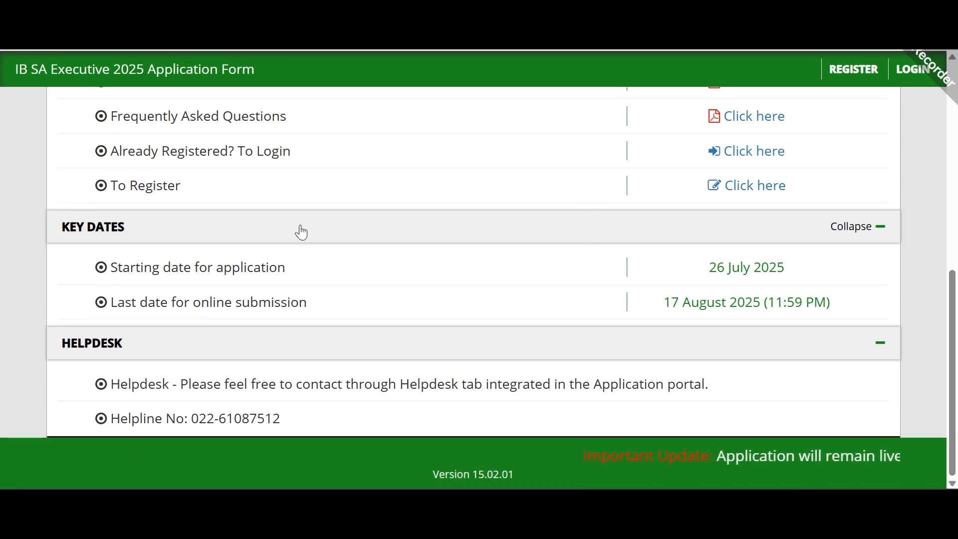
scroll(383, 235, "up", 3)
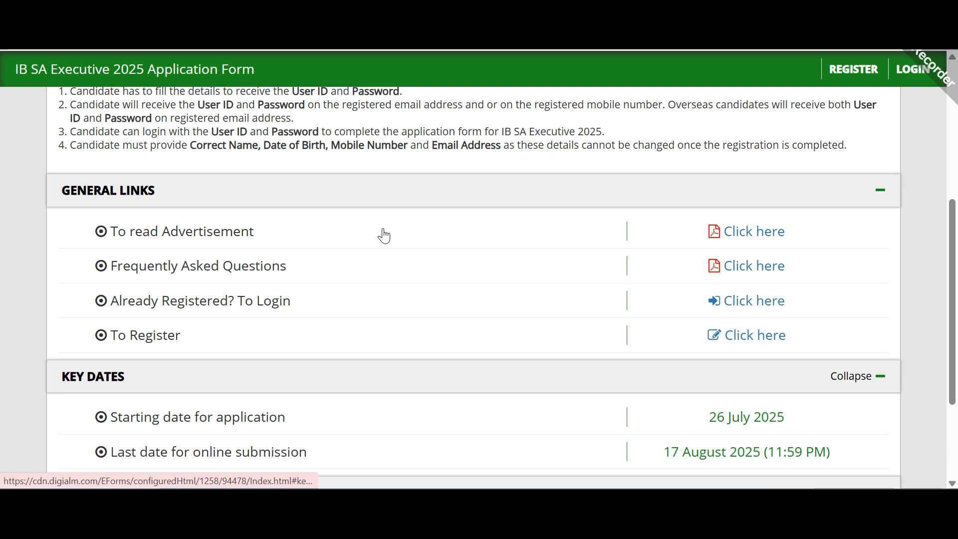
scroll(749, 174, "down", 3)
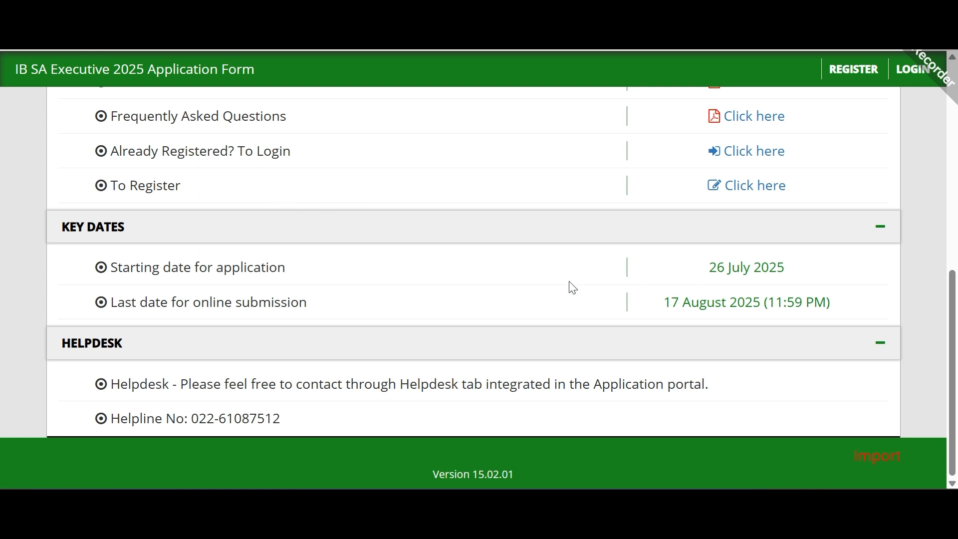
left_click_drag(698, 272, 787, 276)
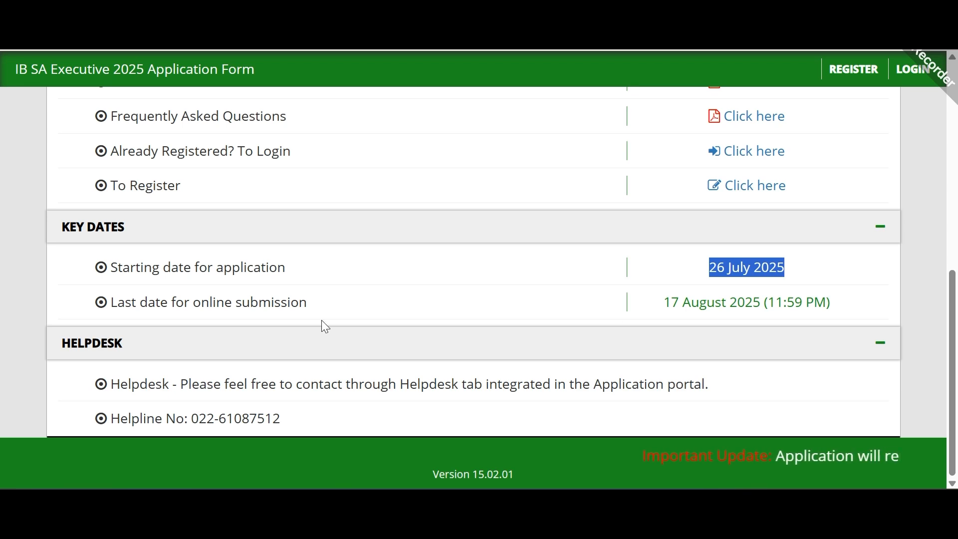
left_click_drag(649, 304, 823, 302)
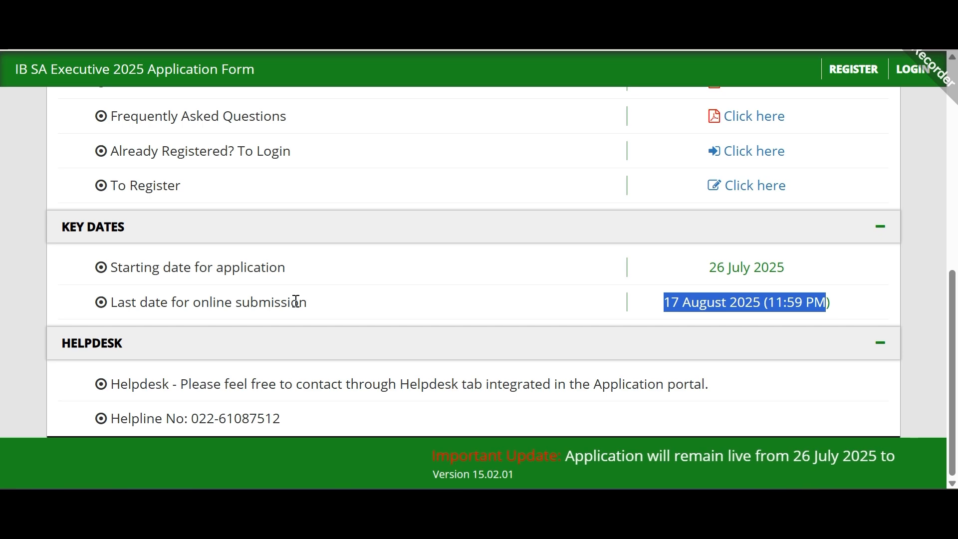
scroll(299, 302, "up", 5)
scroll(300, 305, "up", 4)
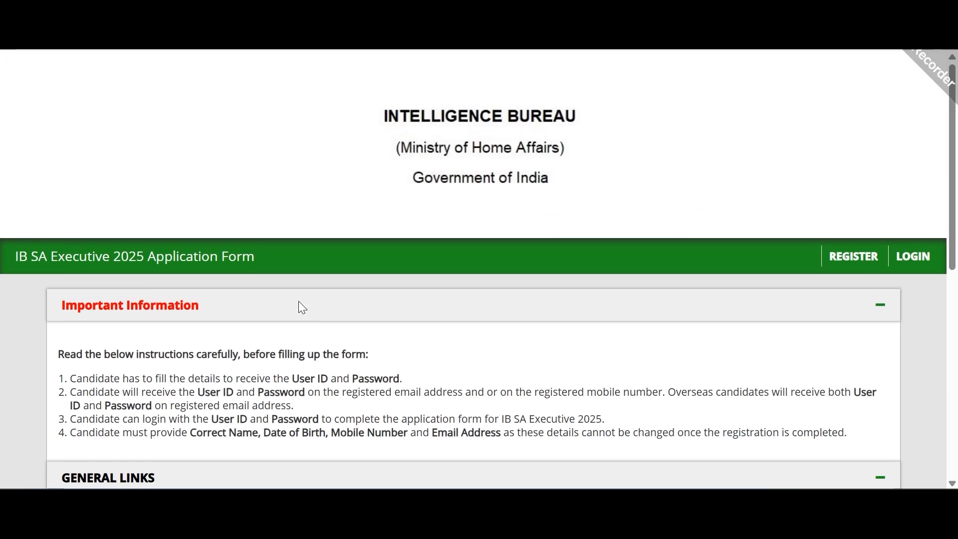
scroll(299, 307, "down", 3)
scroll(302, 307, "down", 6)
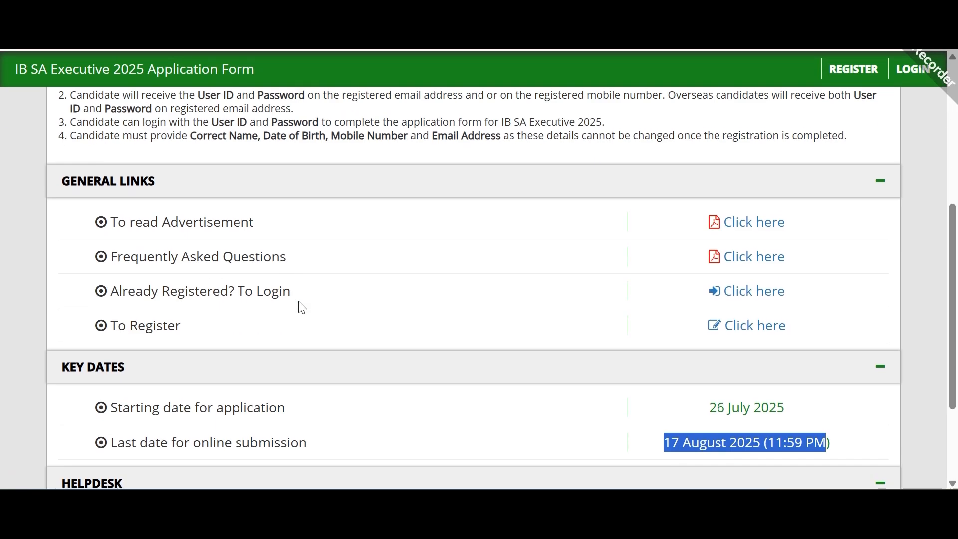